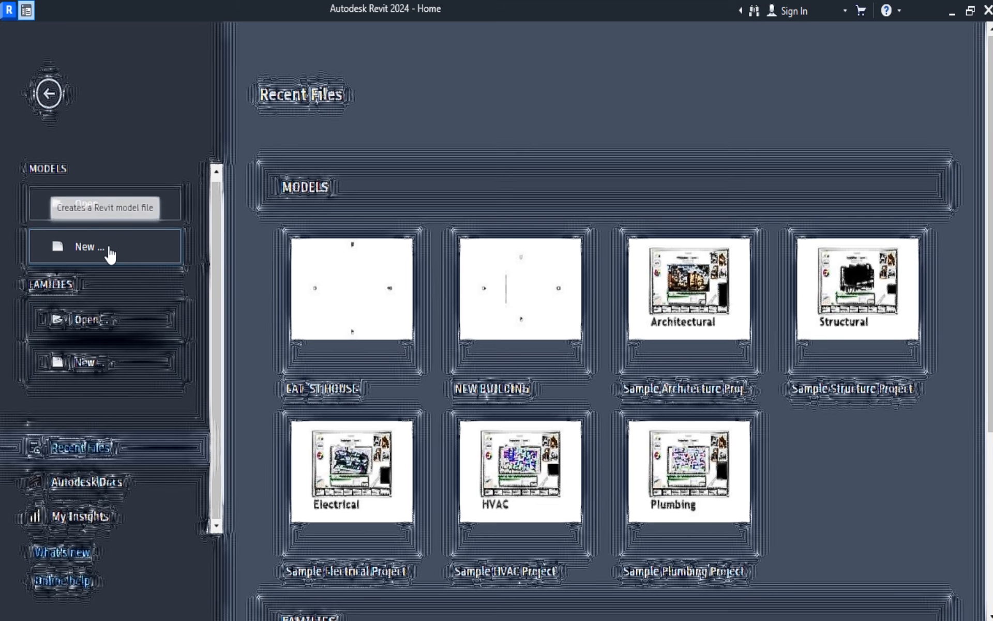
Create a new project based on the Structural Analysis-Default template
left_click(109, 247)
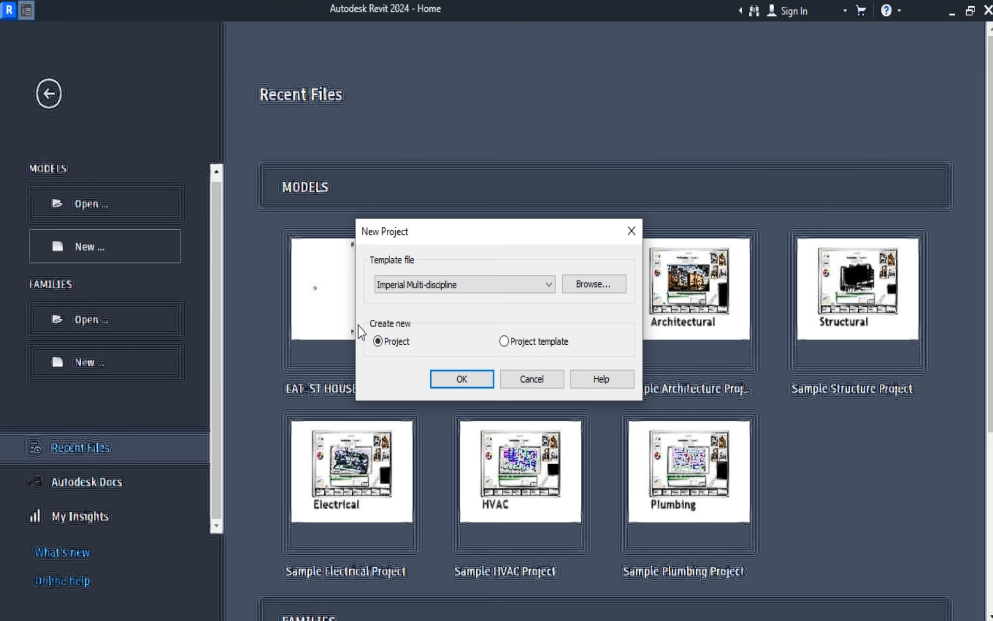
left_click(547, 285)
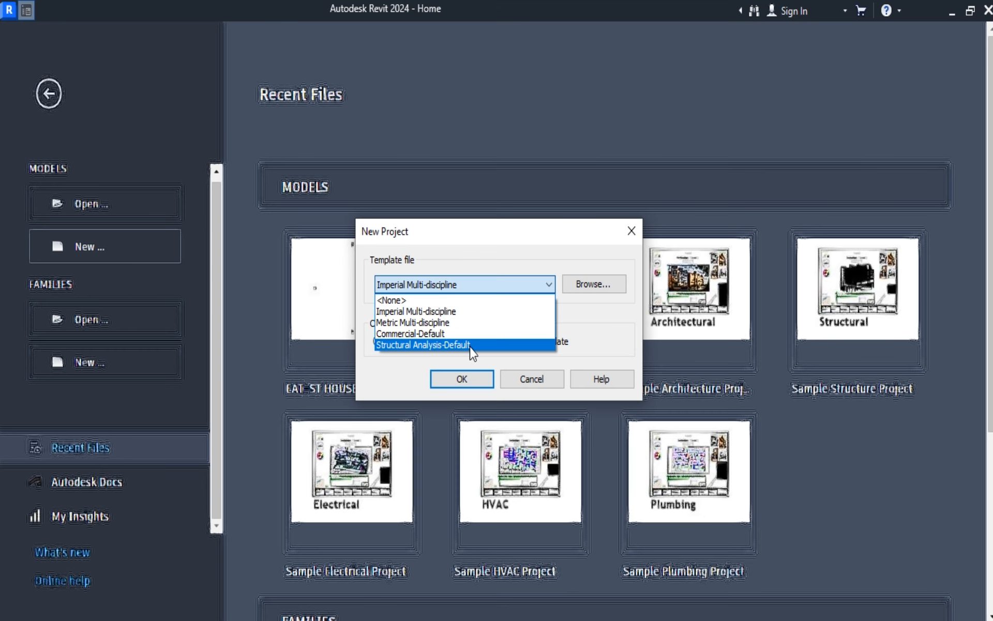
left_click(471, 345)
left_click(462, 379)
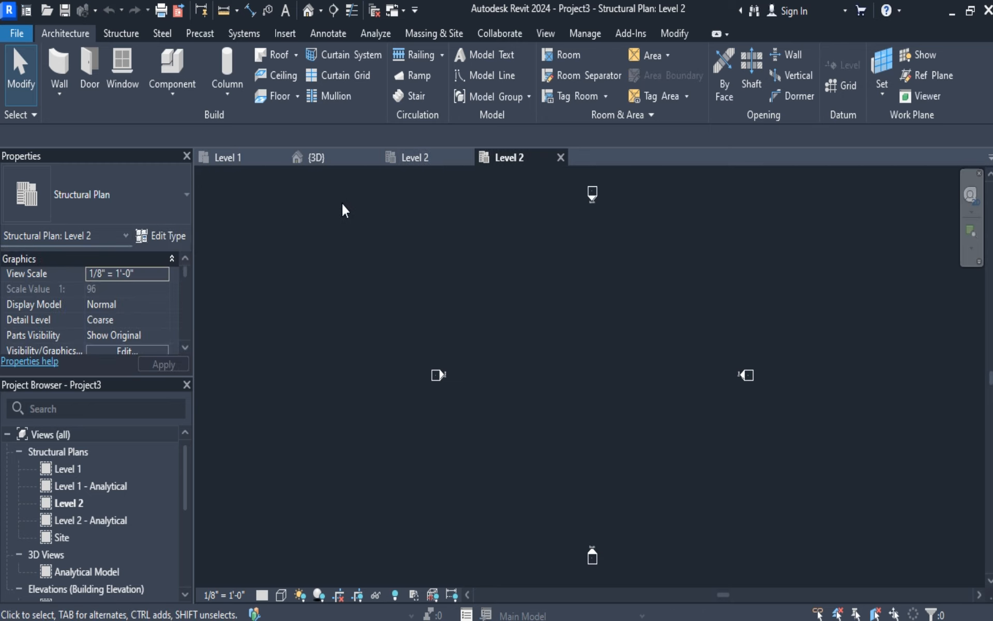
Close all open views of the NEW BUILDING and EAT=ST HOUSE projects, saving the changes to NEW BUILDING.rvt
left_click(321, 158)
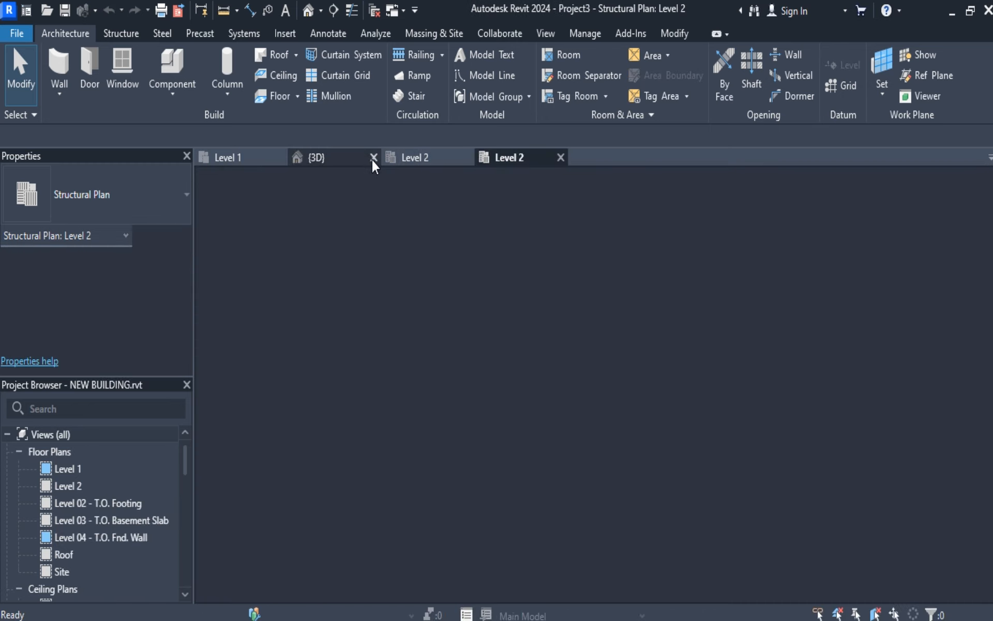
left_click(373, 157)
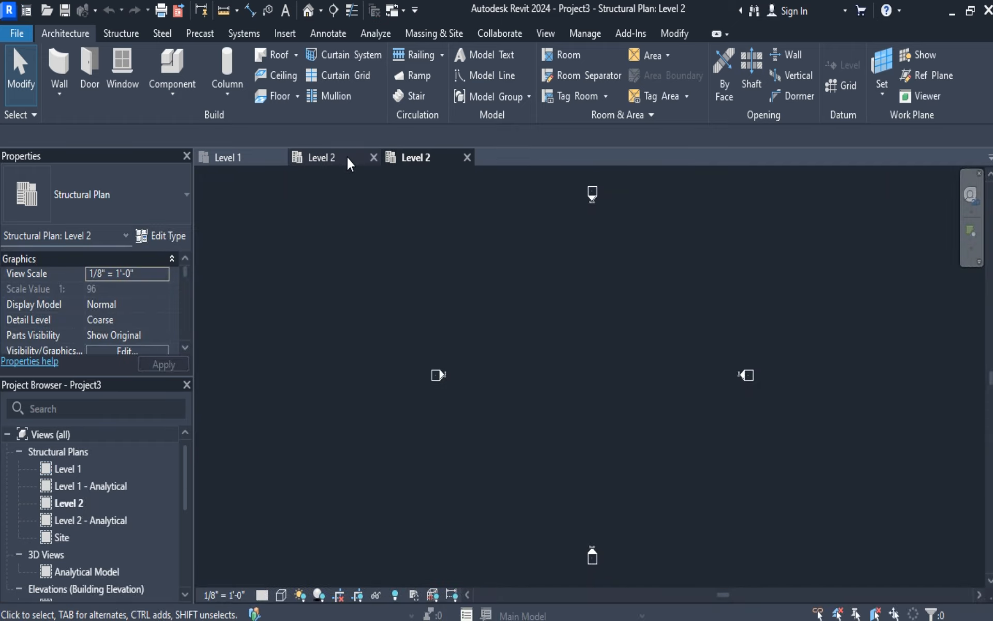
left_click(346, 154)
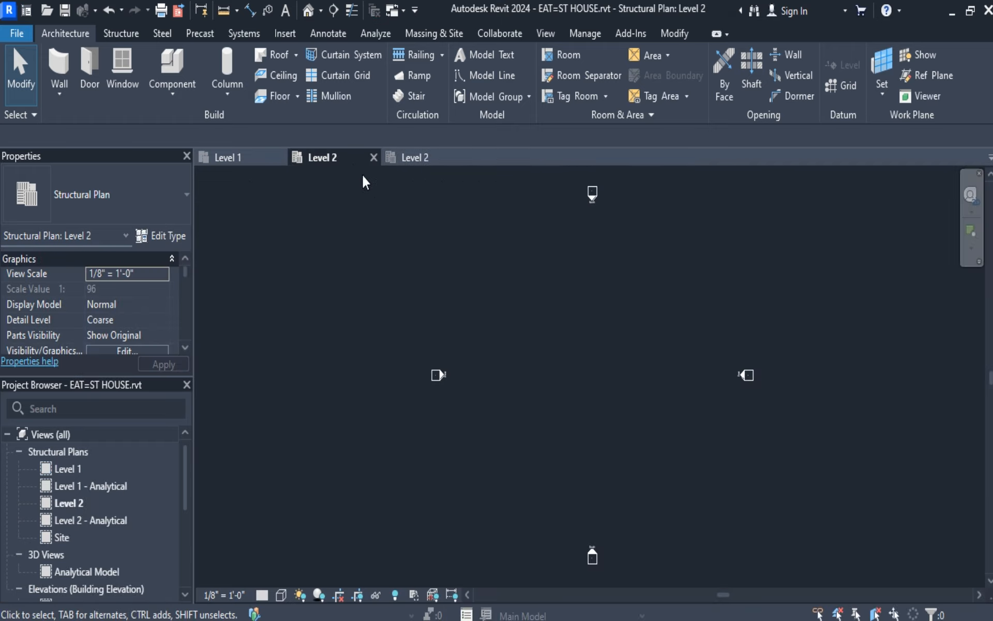
left_click(238, 159)
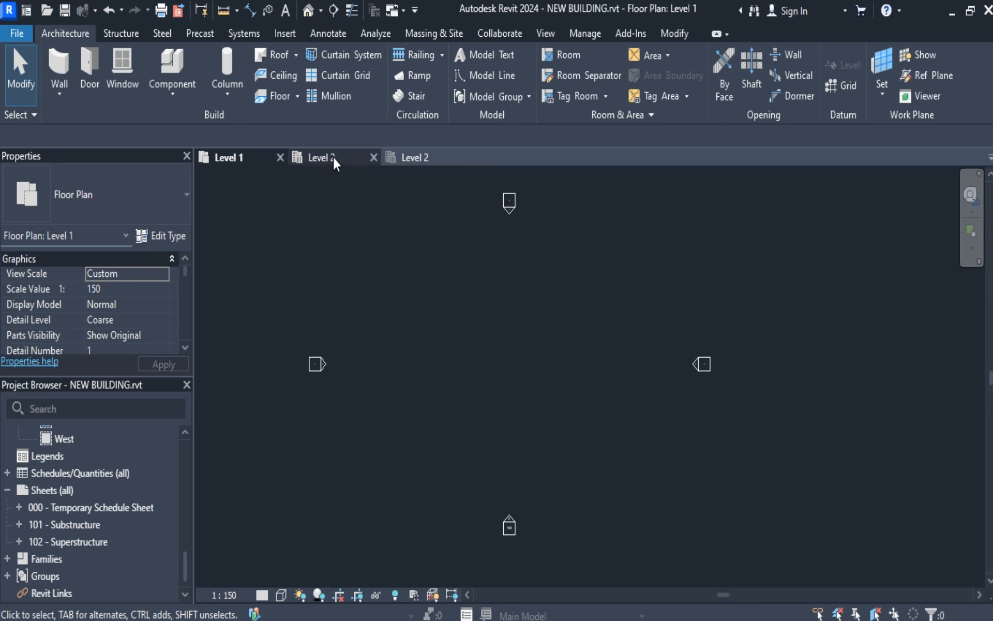
left_click(333, 158)
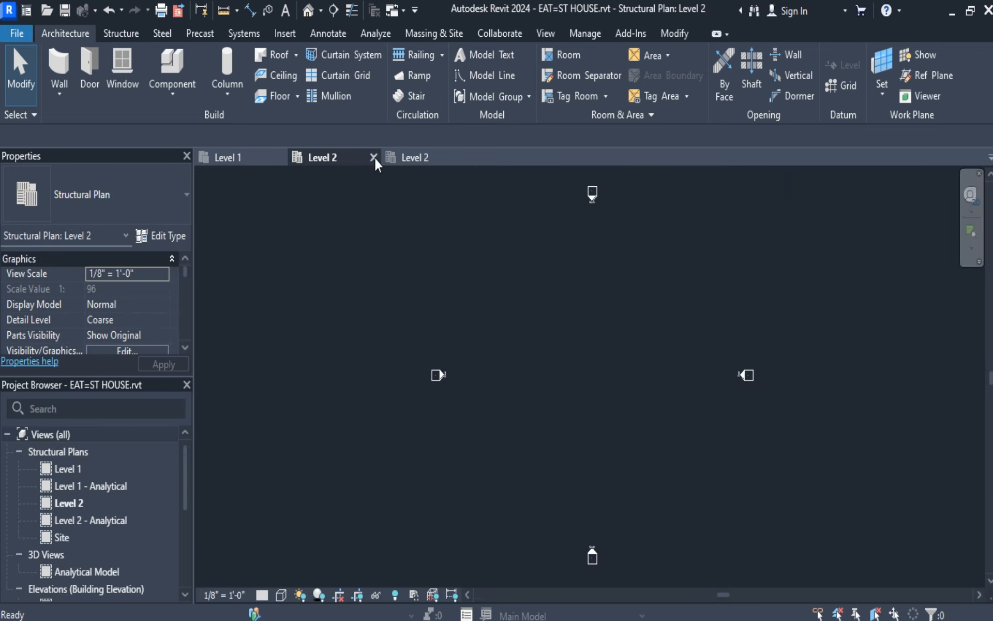
left_click(374, 158)
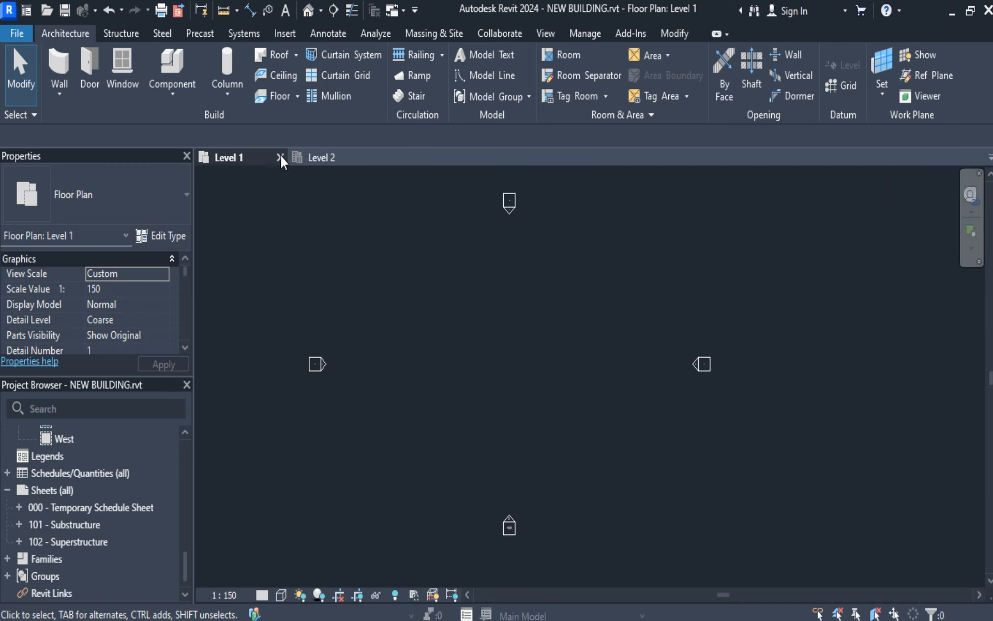
left_click(280, 157)
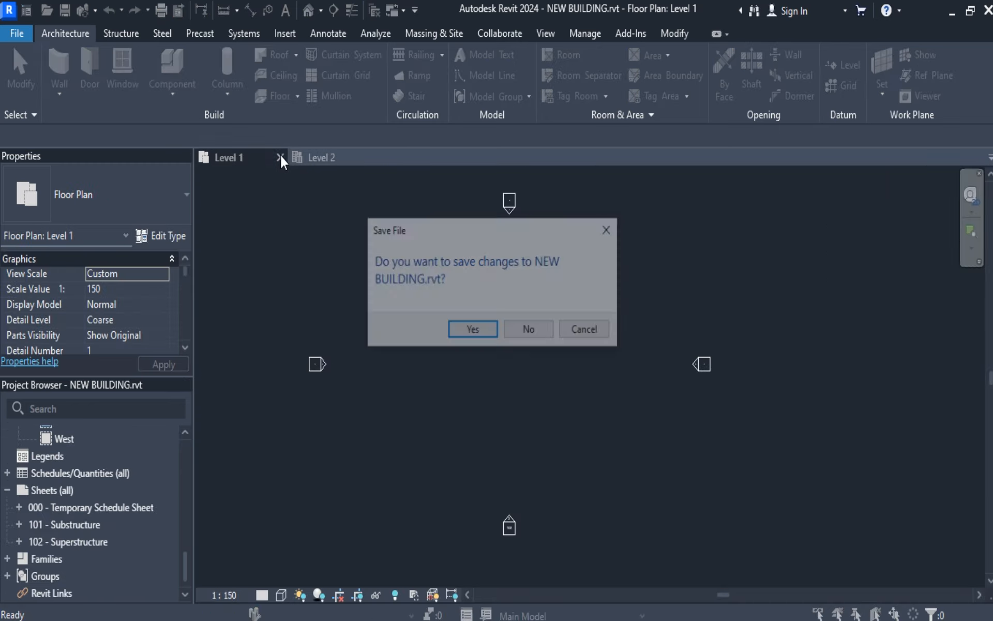
left_click(476, 336)
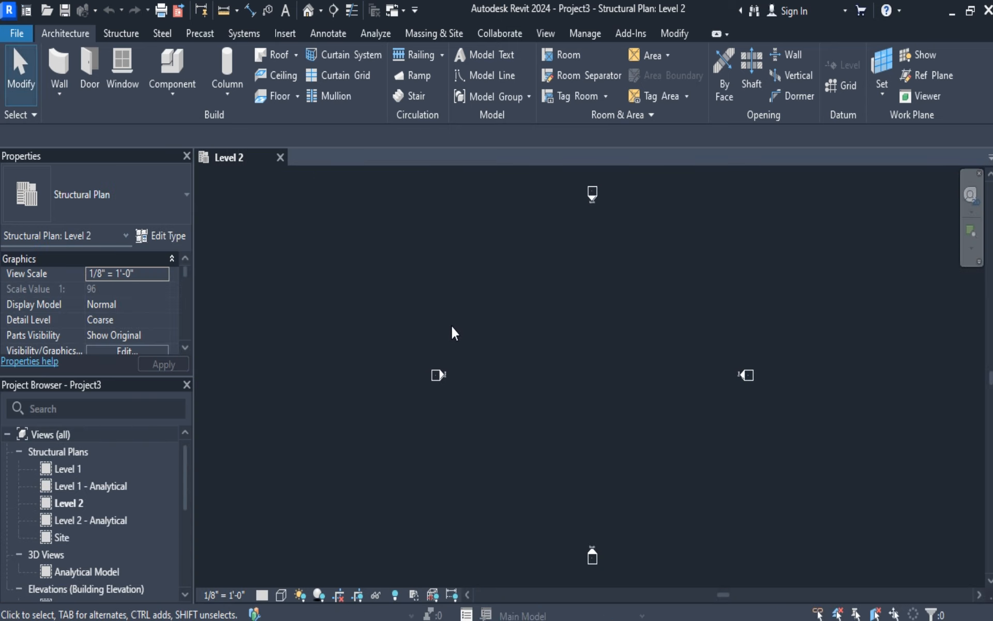
Save the new project in the FILES folder as BRIDGE HOUSE, with maximum backups set to 1
left_click(10, 35)
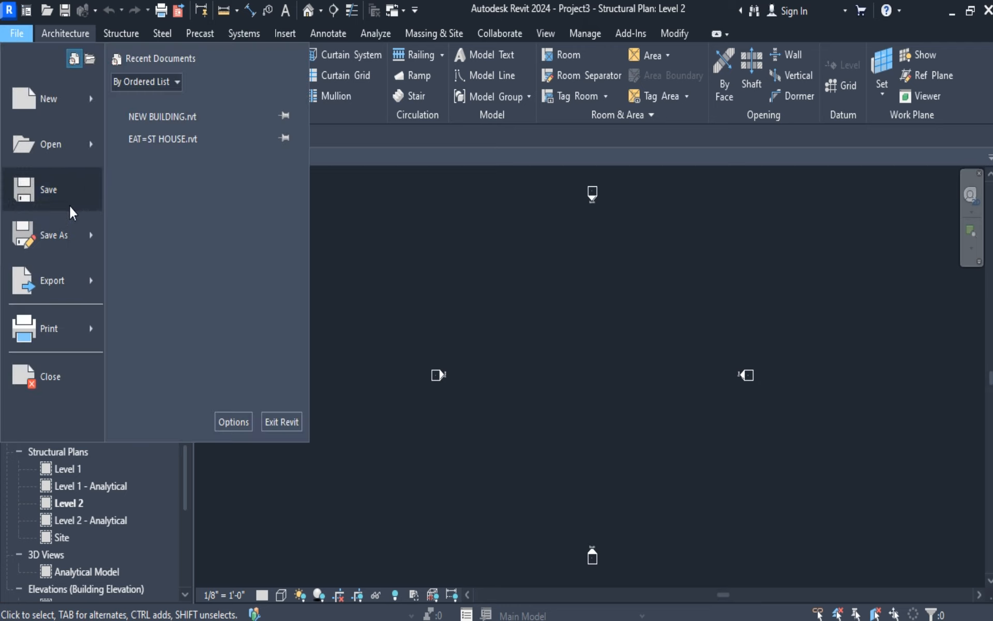
left_click(69, 206)
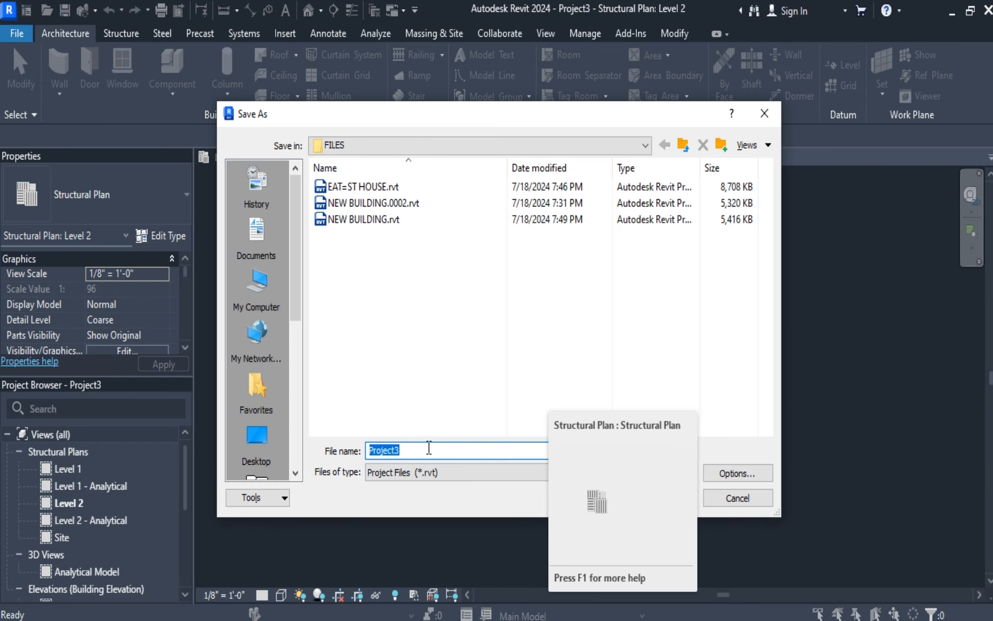
type("BRIDGE HOUSE")
left_click(733, 473)
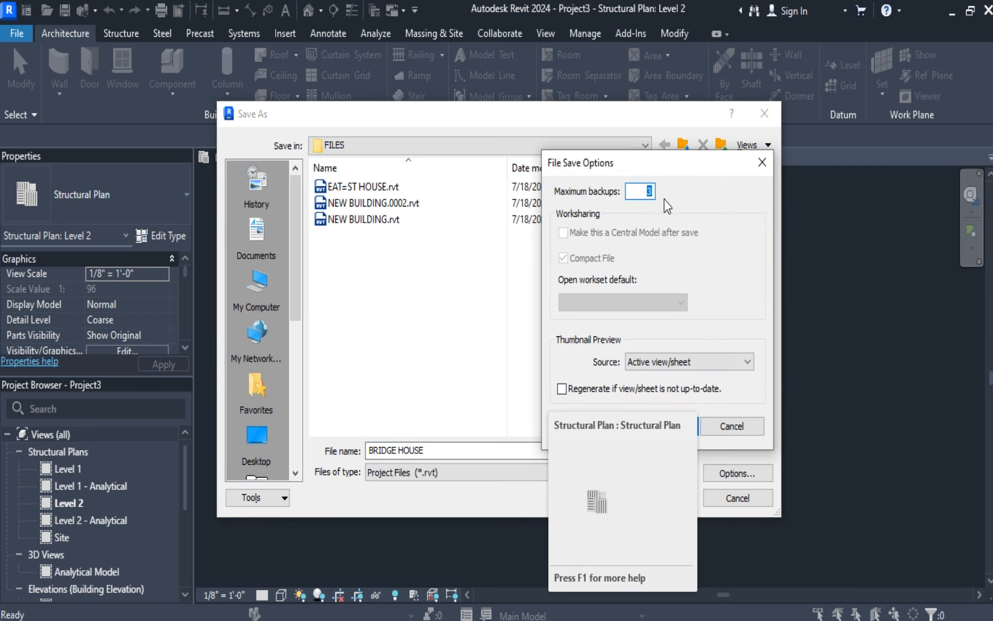
left_click_drag(683, 163, 608, 95)
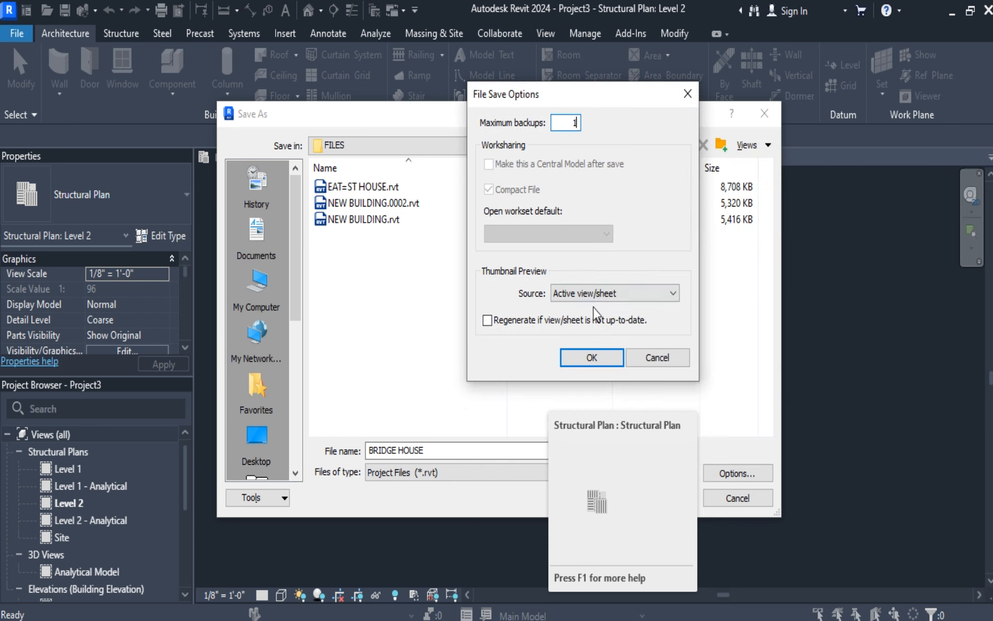
left_click(593, 360)
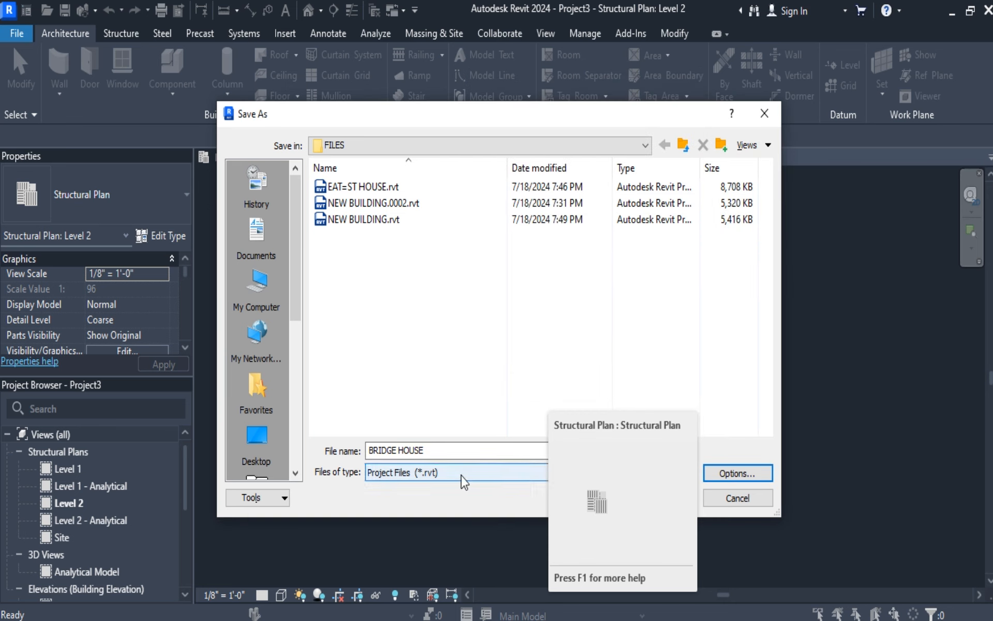
key("F1")
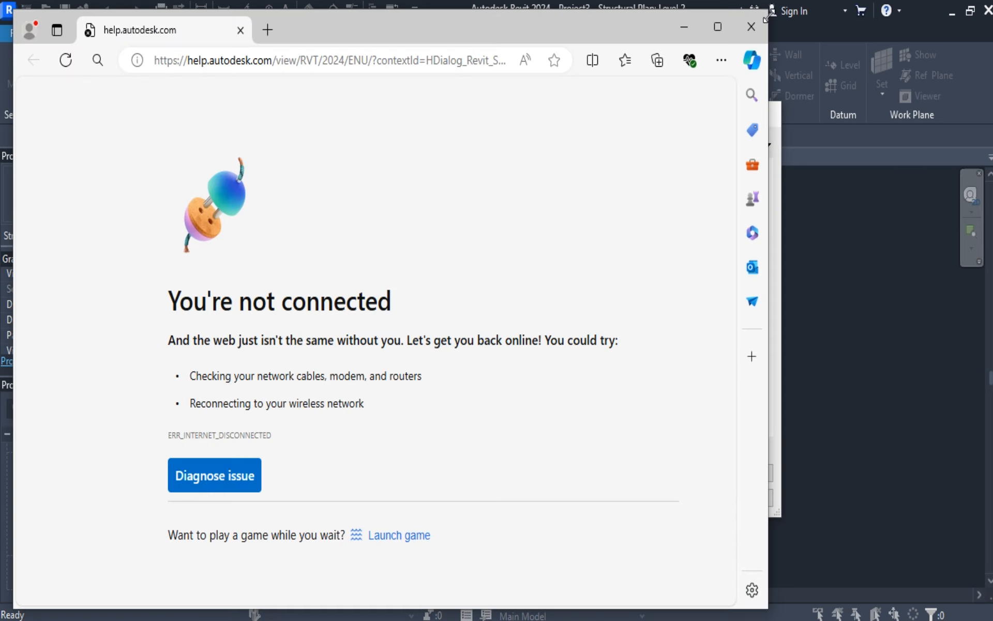
left_click(750, 27)
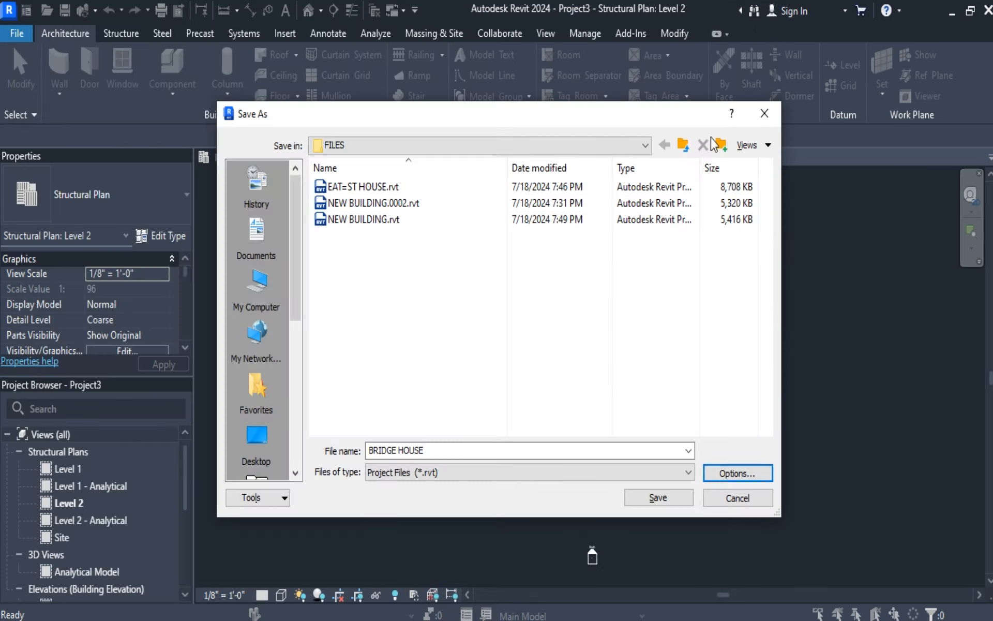
left_click(646, 500)
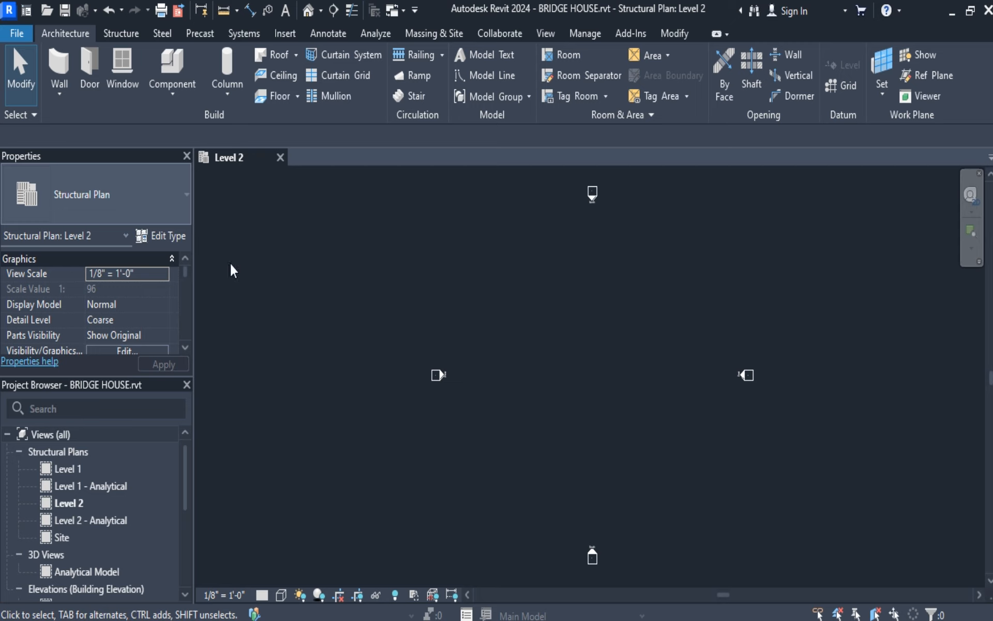
Load the Concrete Rectangular.rfa family for structural columns and review the type properties of its 300 x 450mm type
left_click(228, 101)
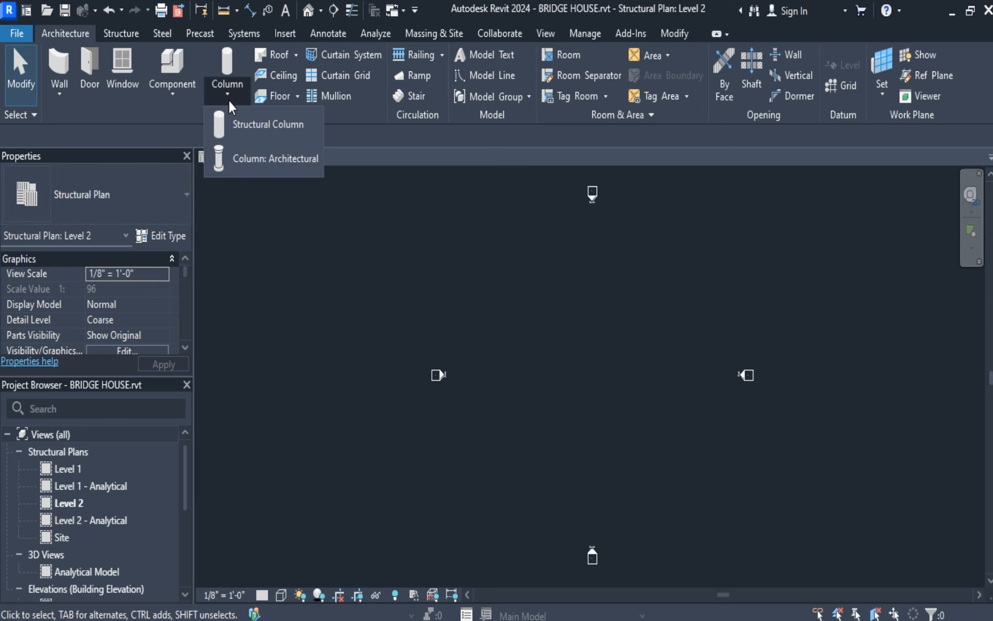
left_click(235, 123)
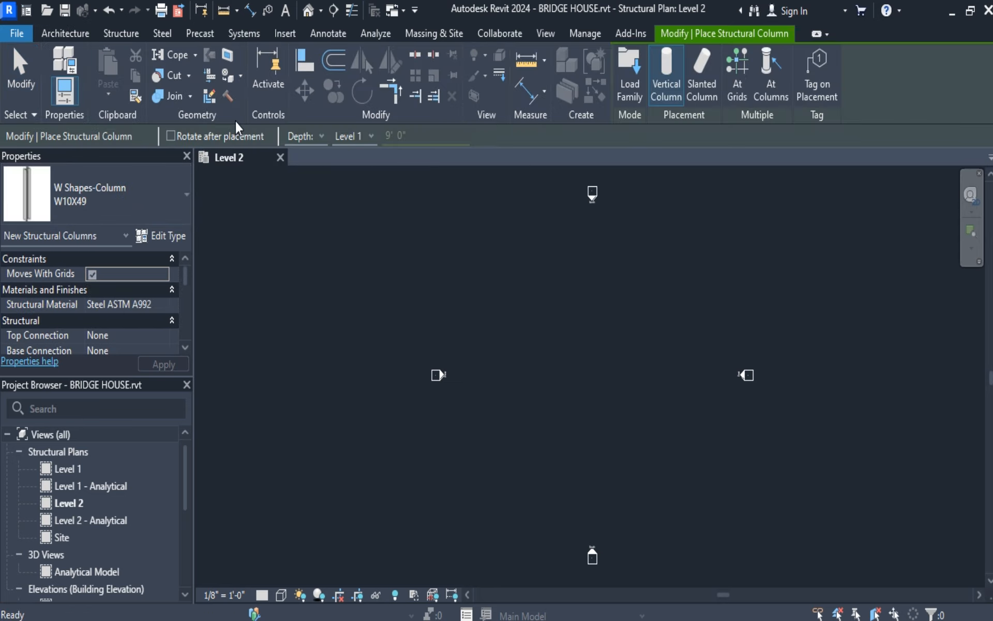
left_click(631, 81)
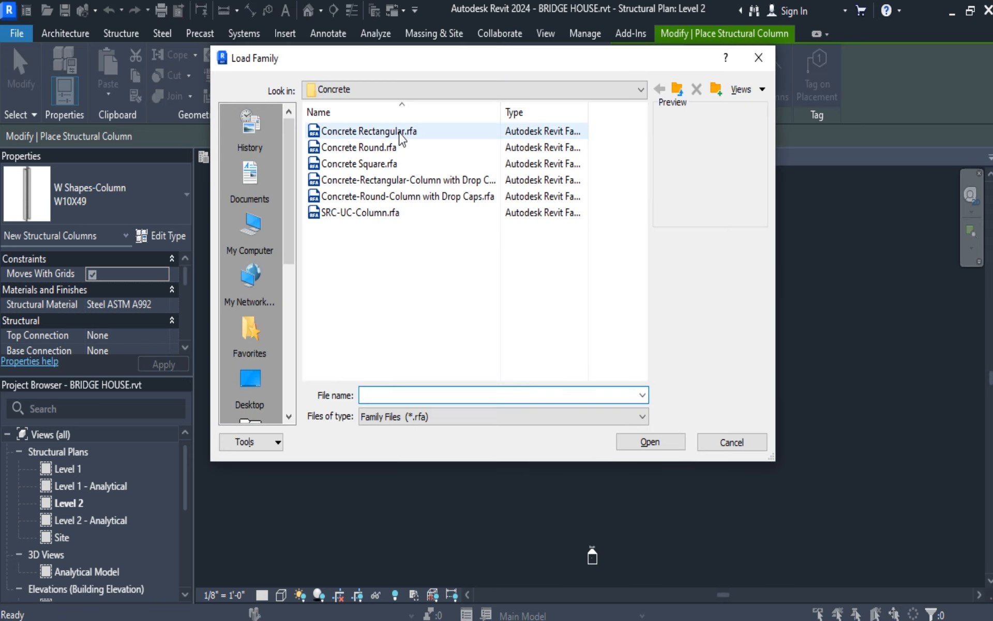
left_click(401, 134)
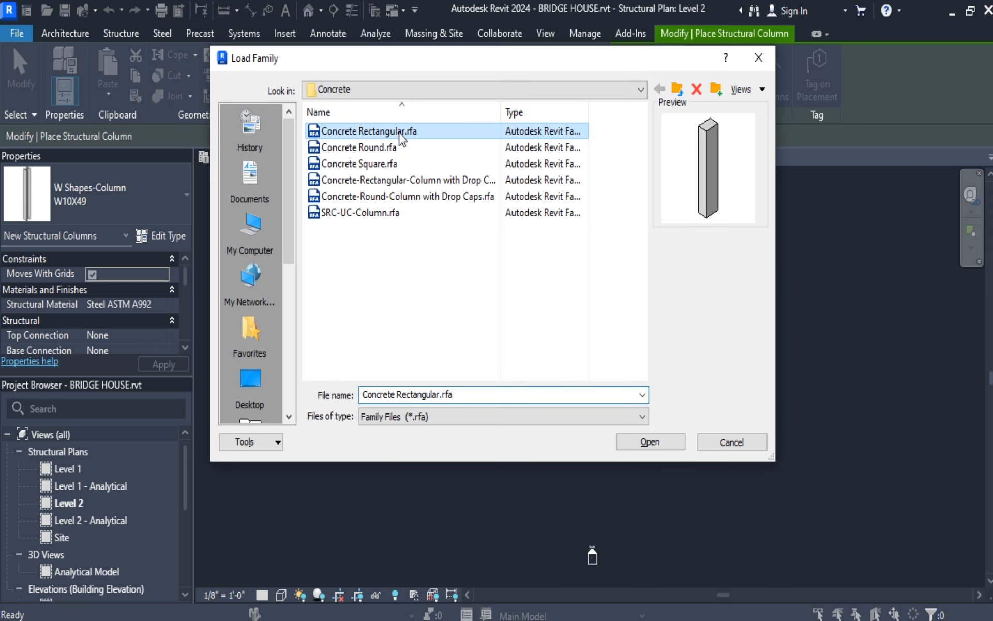
left_click(632, 443)
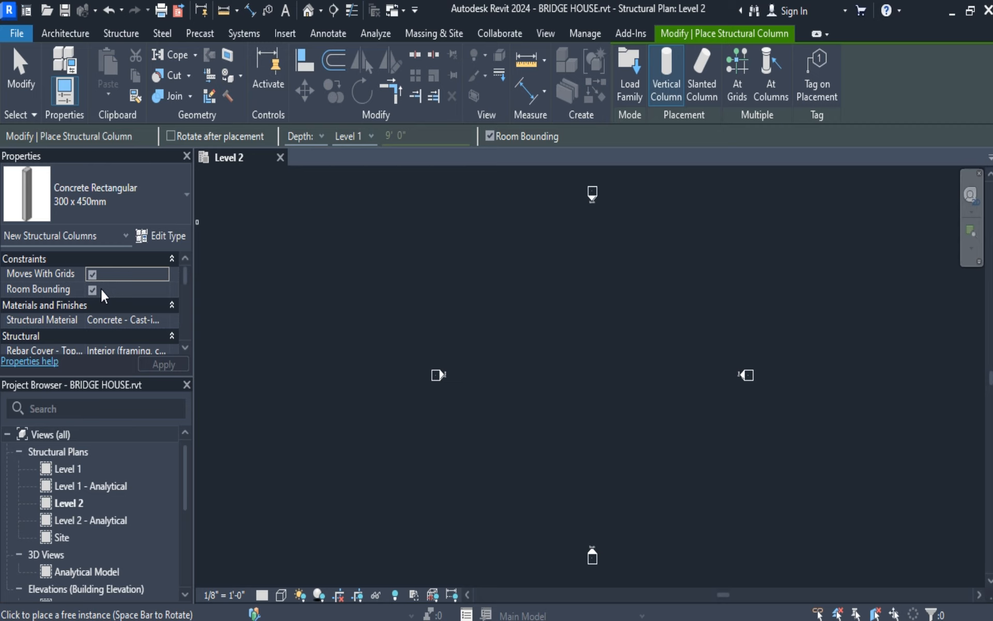
left_click(172, 237)
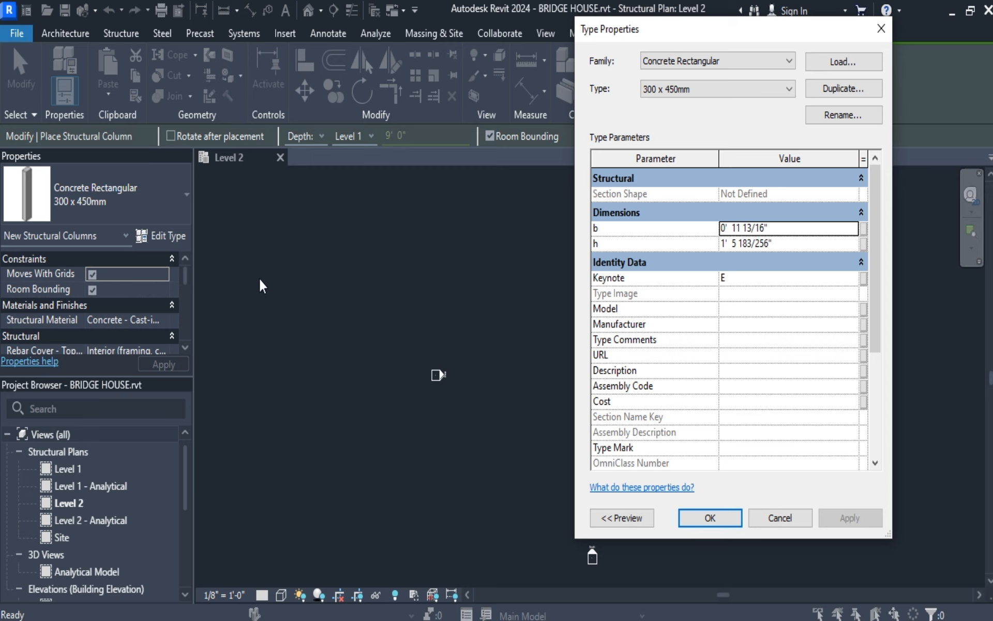
left_click(709, 518)
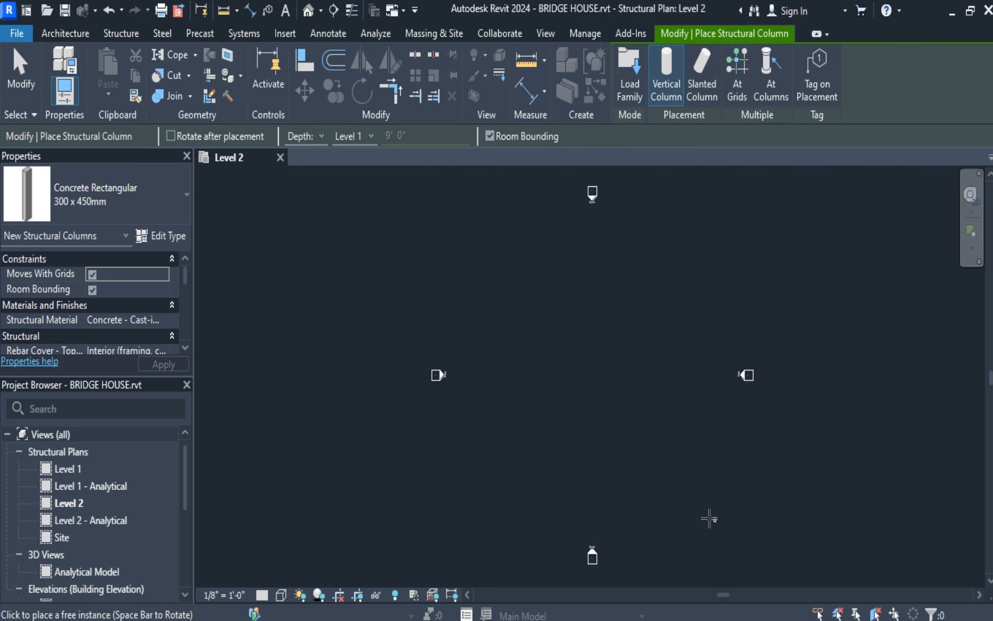
left_click(58, 33)
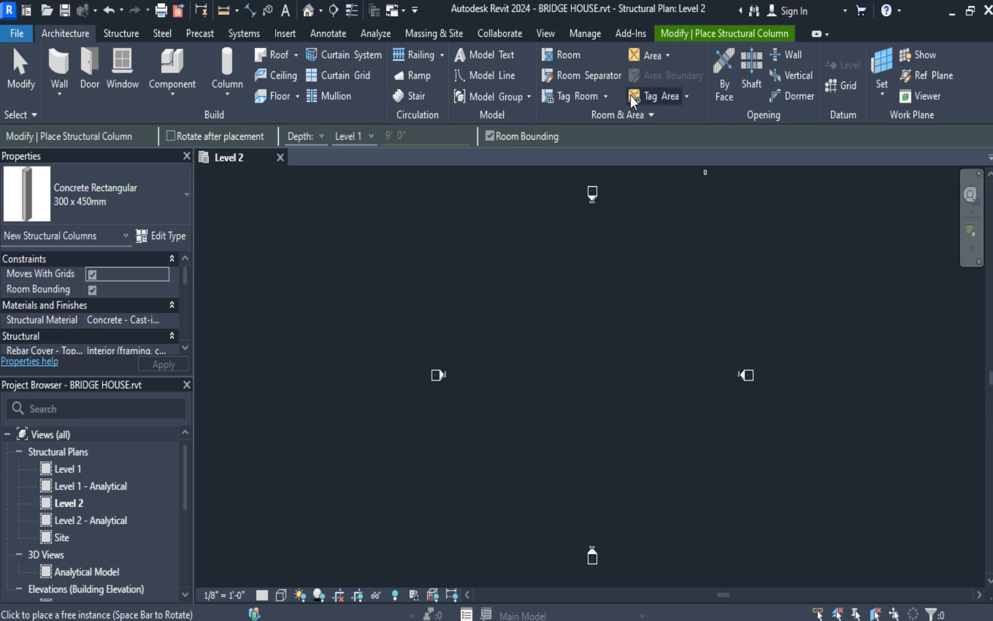
left_click(545, 33)
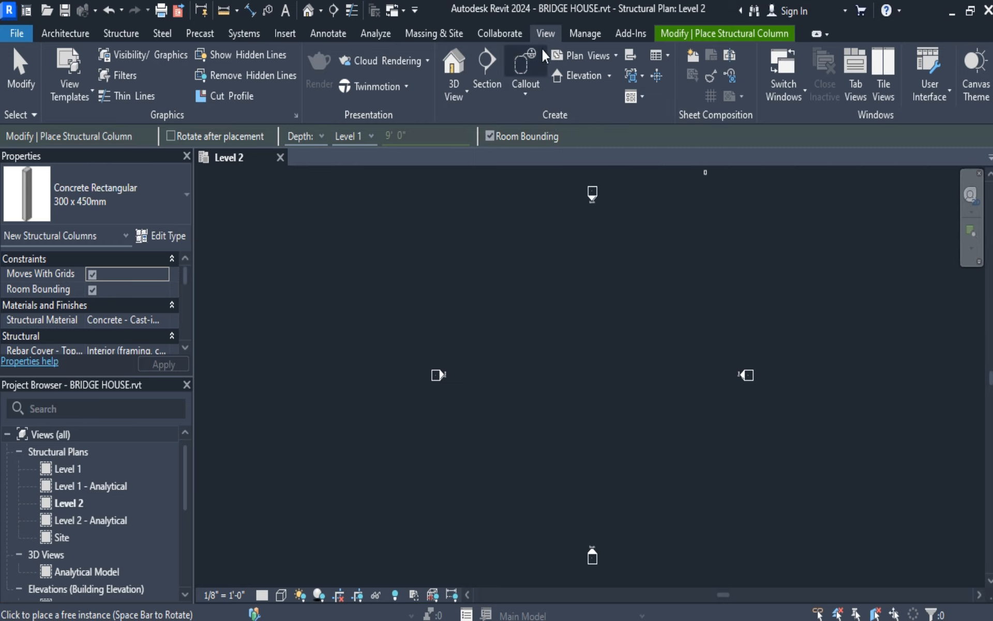
left_click(580, 36)
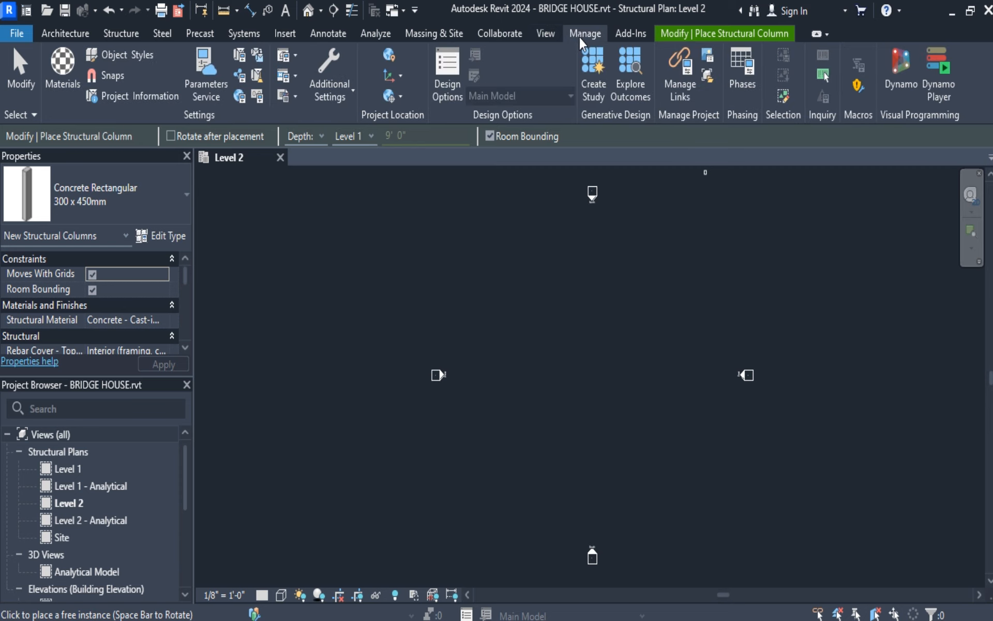
left_click(548, 36)
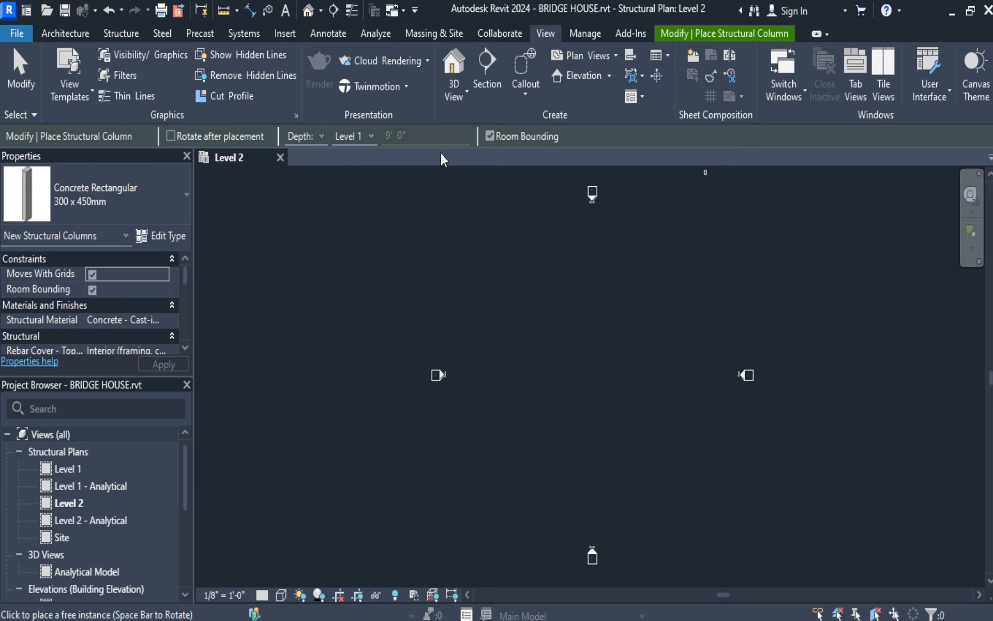
left_click(340, 34)
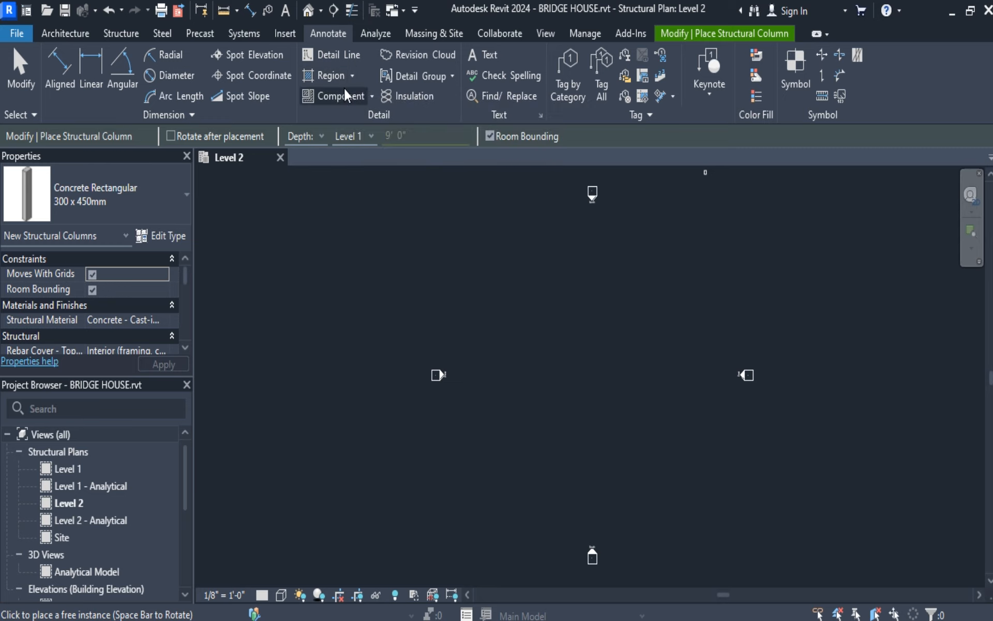
left_click(69, 31)
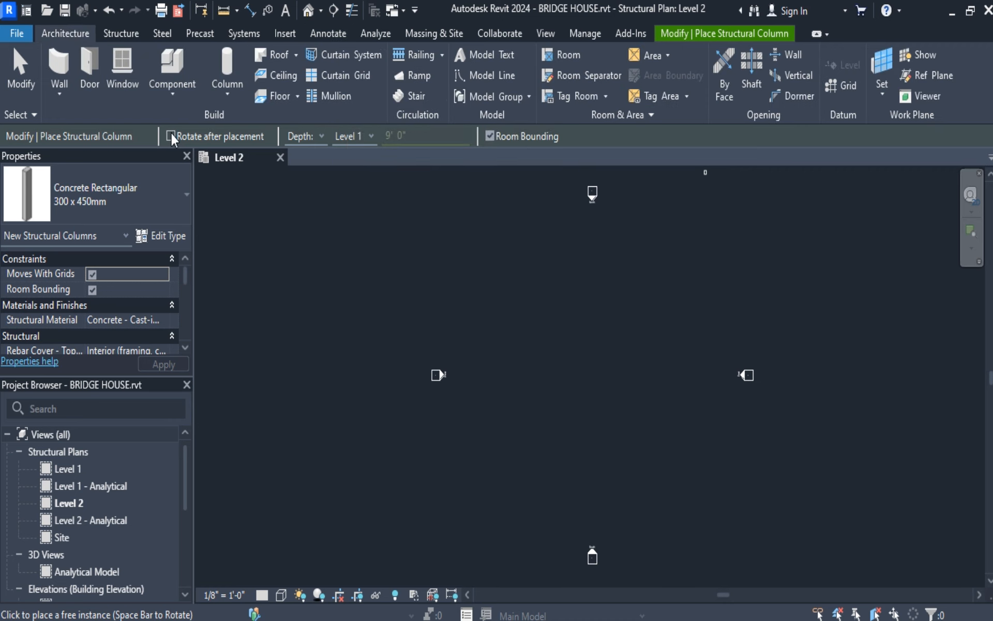
left_click(120, 34)
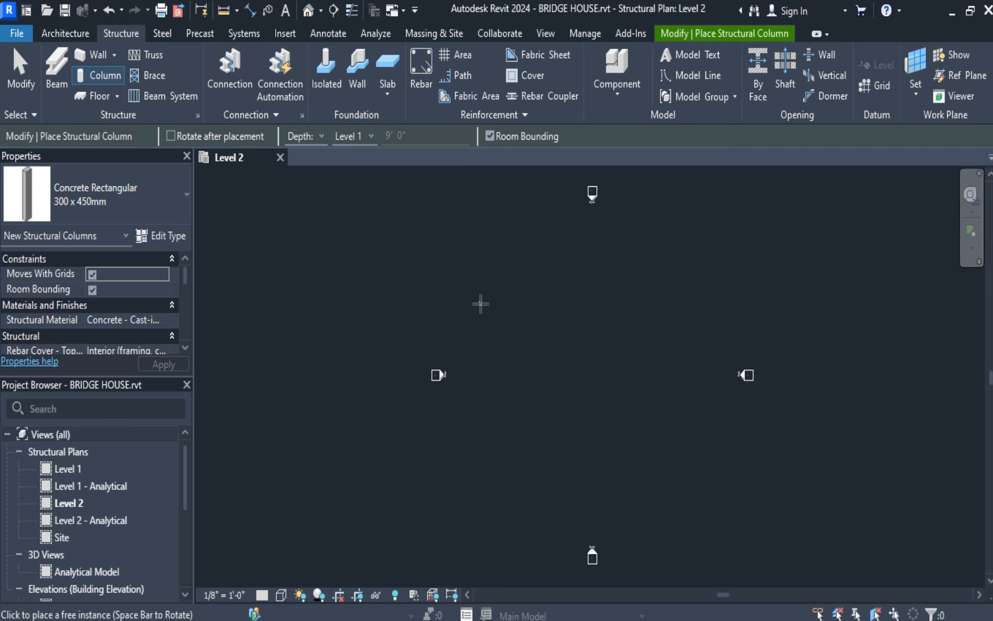
left_click(263, 596)
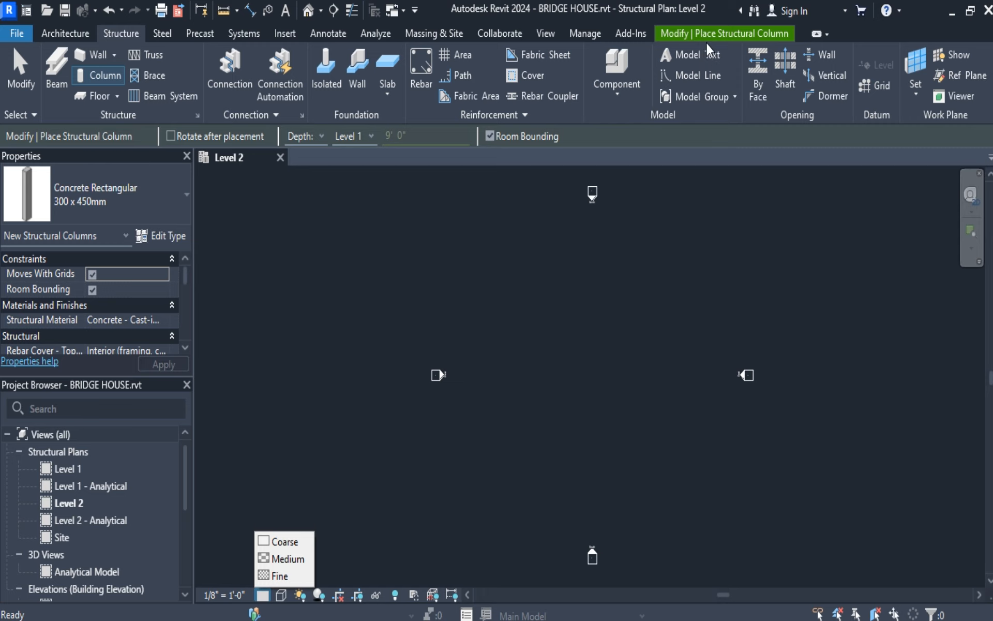
Draw two connected Generic - 8" walls on Level 2, about 28' vertically and about 68' horizontally
left_click(62, 32)
left_click(64, 71)
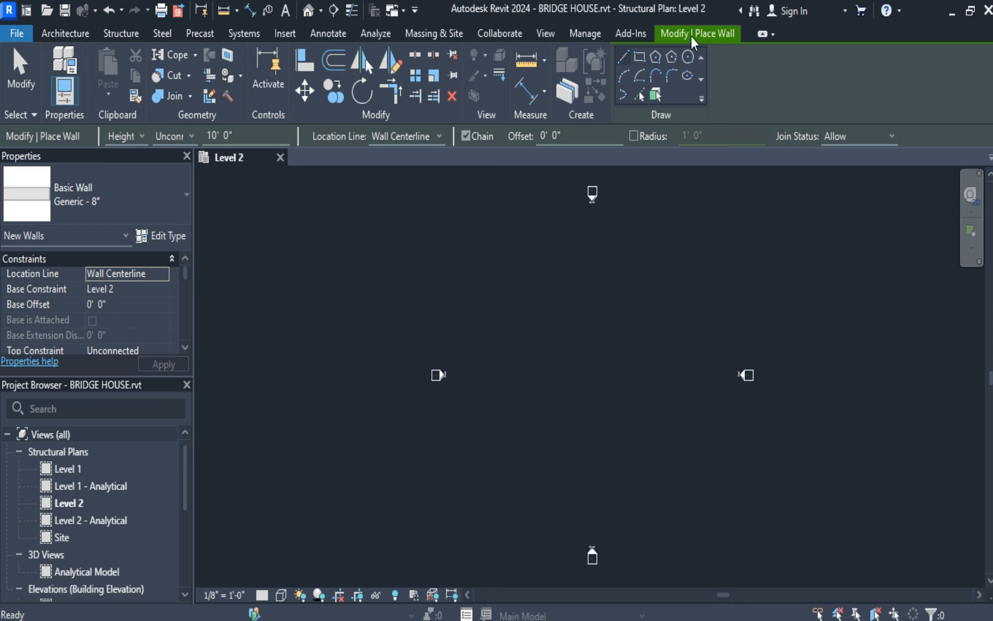
scroll(561, 299, "up", 3)
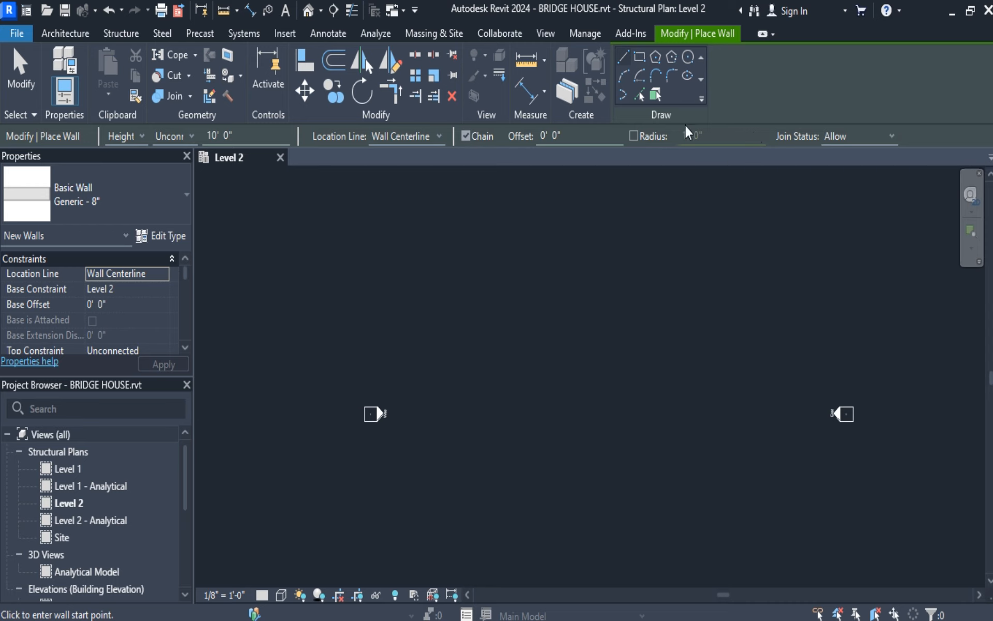
left_click(625, 58)
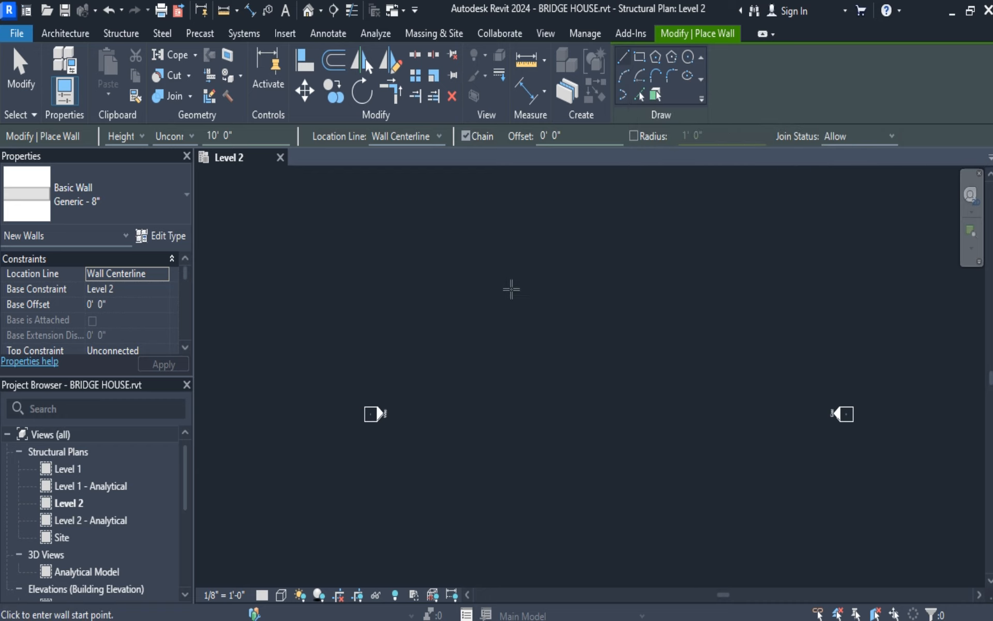
left_click(511, 288)
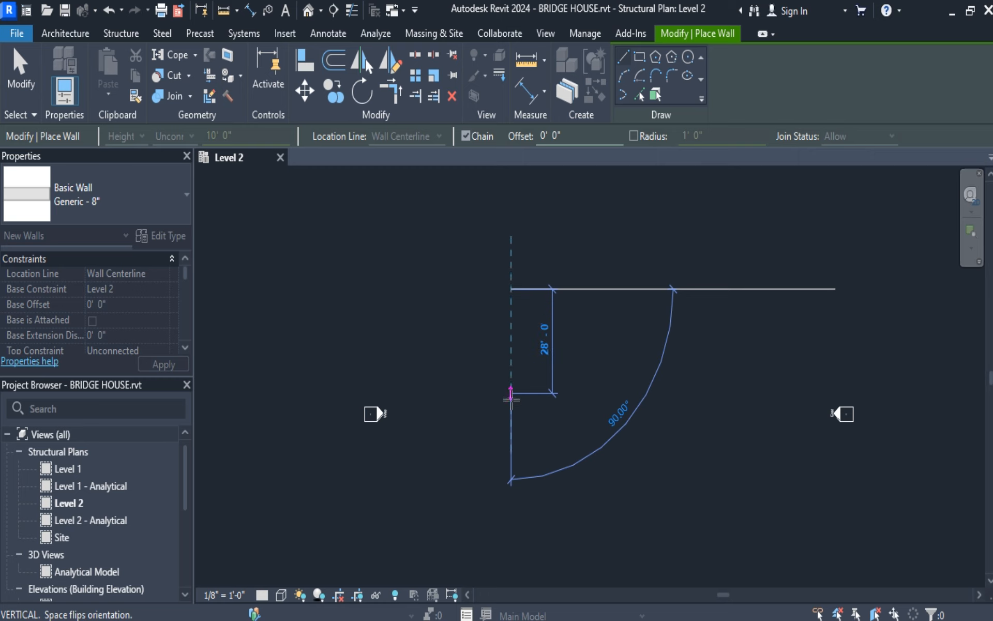
left_click(511, 393)
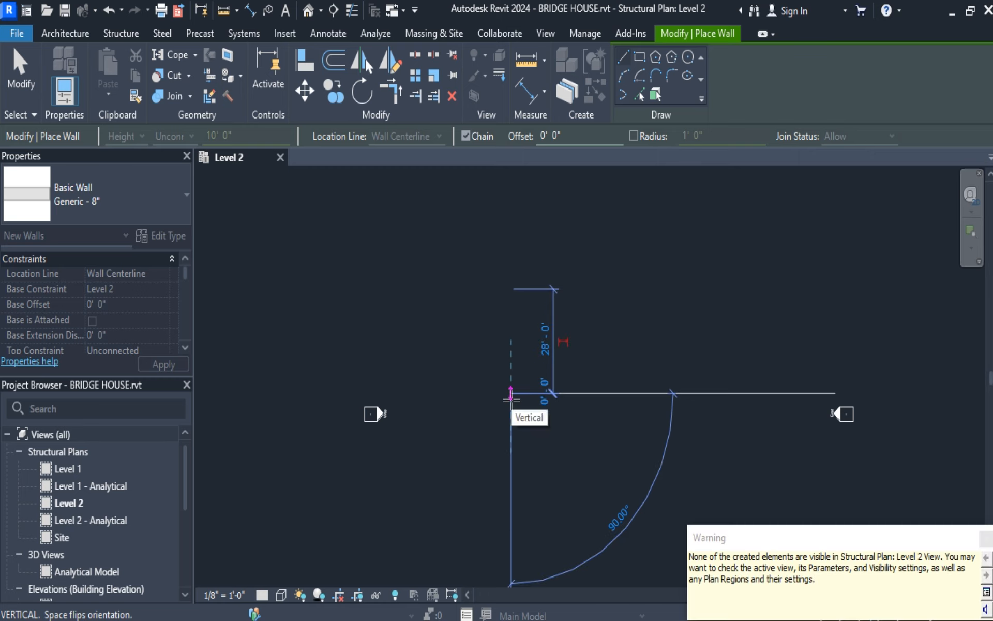
left_click(728, 391)
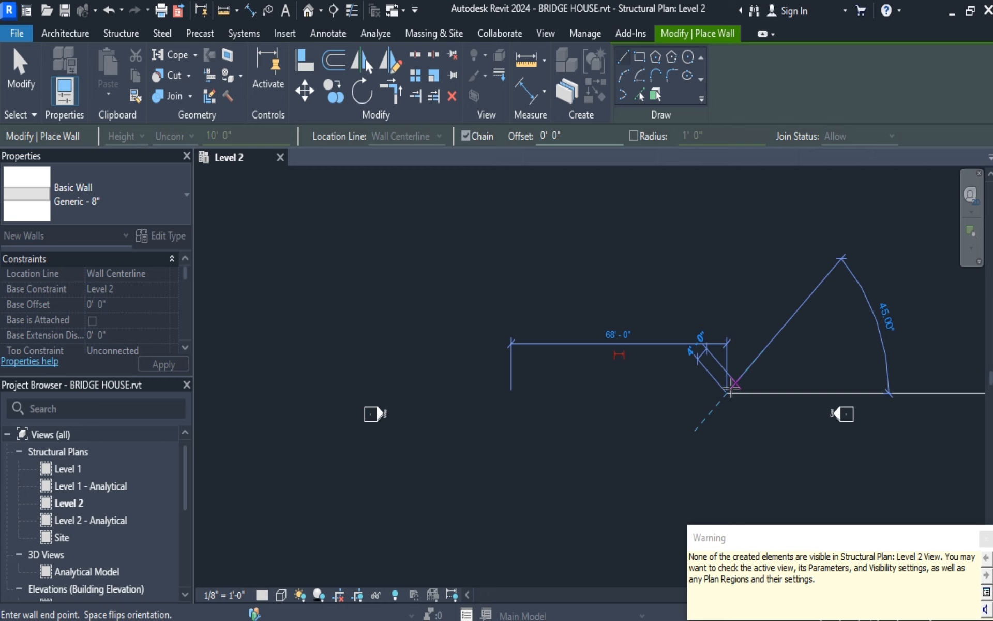
key("Escape")
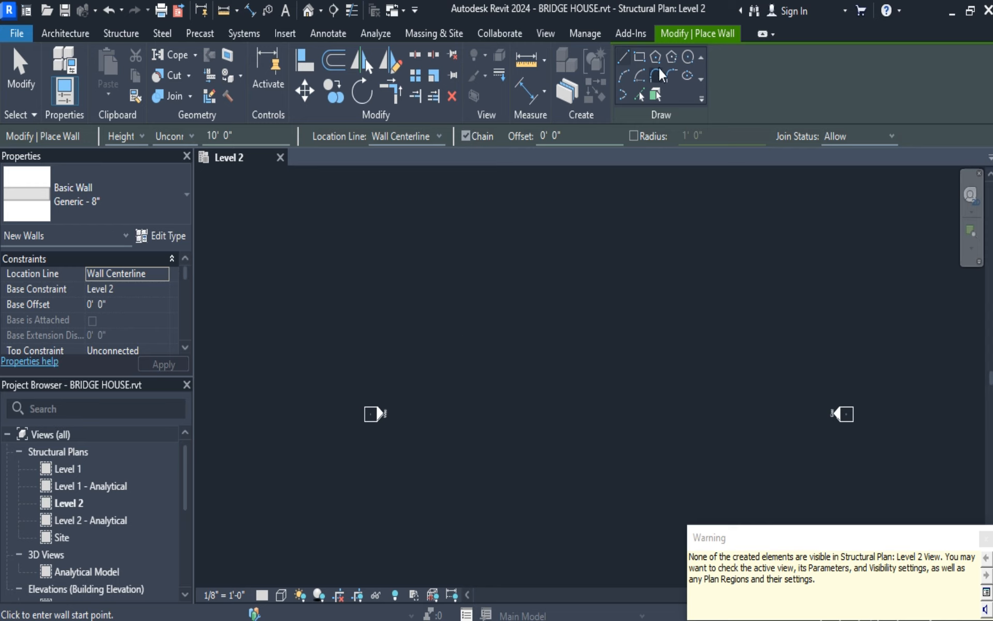
Draw a rectangle of Generic - 8" walls between the two side elevation markers on Level 2 and dismiss the warning
left_click(639, 59)
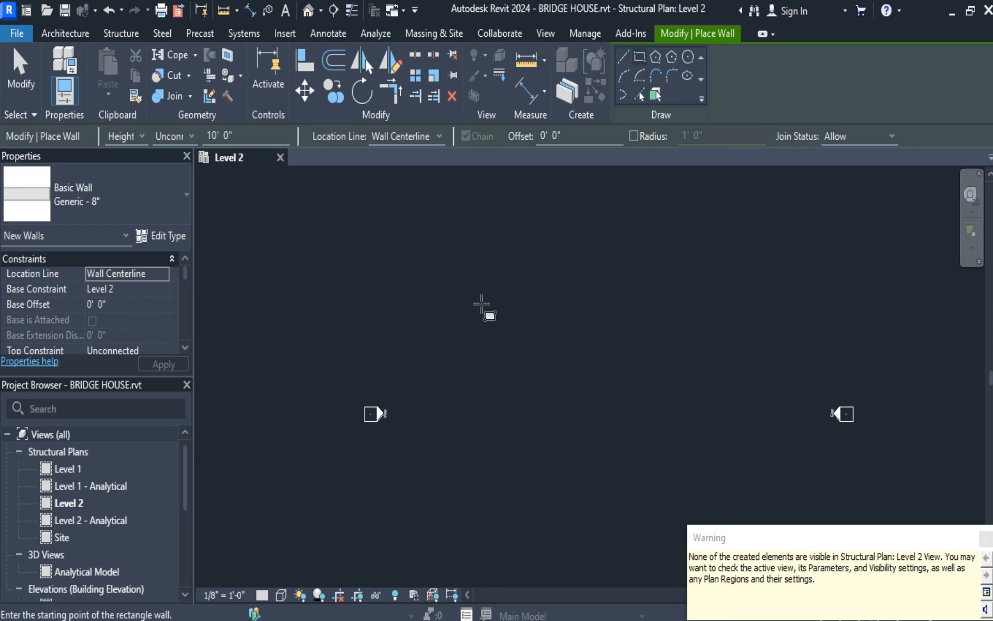
left_click(475, 282)
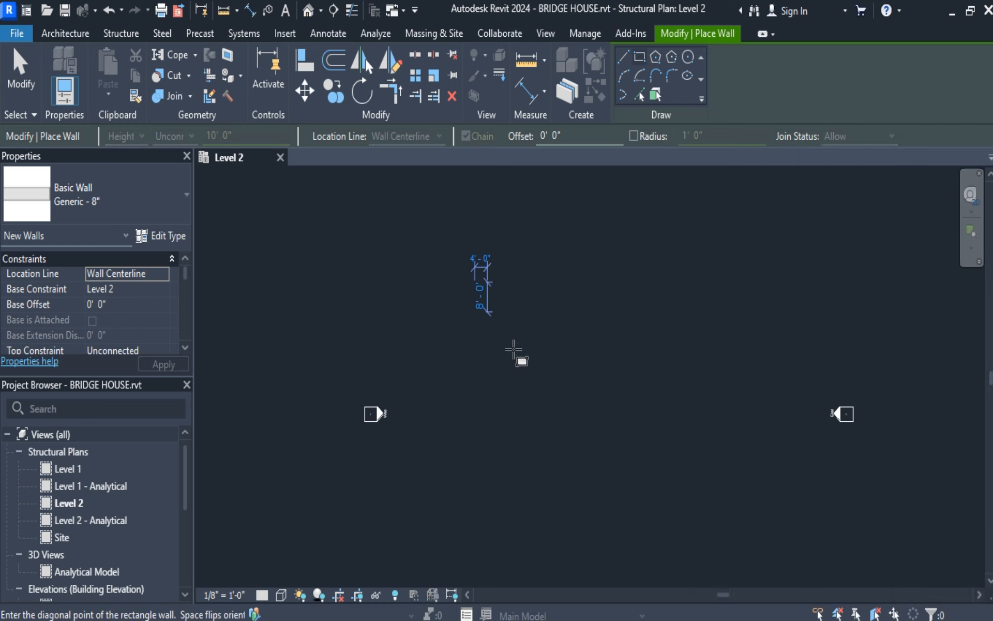
left_click(647, 407)
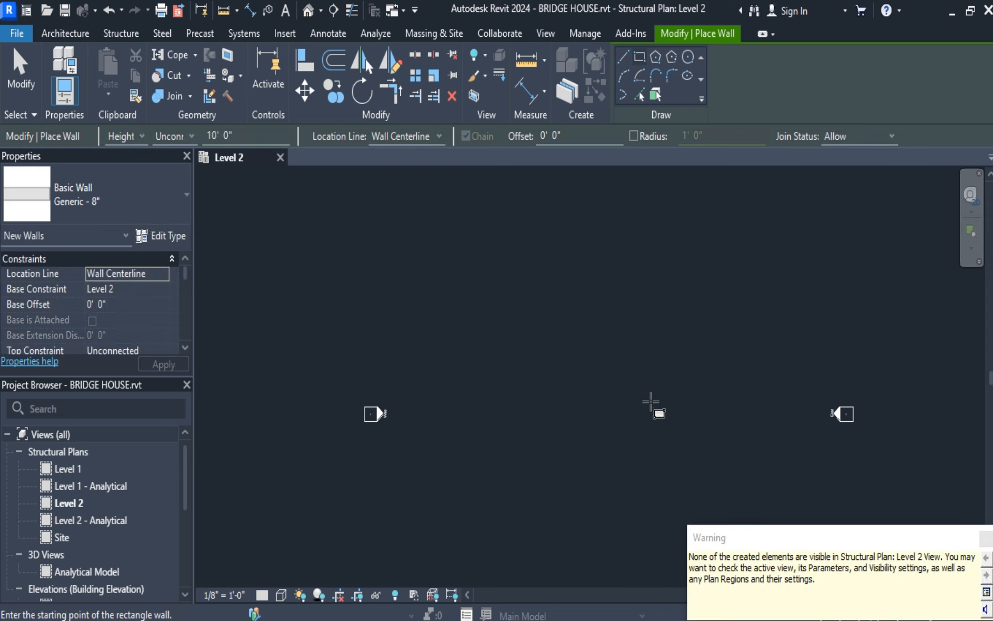
left_click_drag(905, 541, 719, 364)
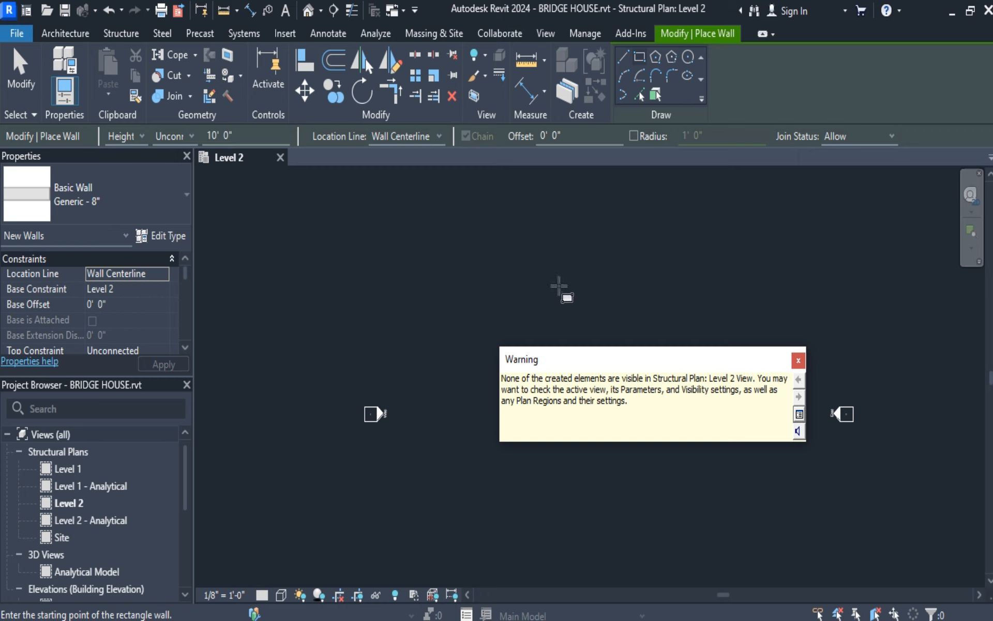
key("Escape")
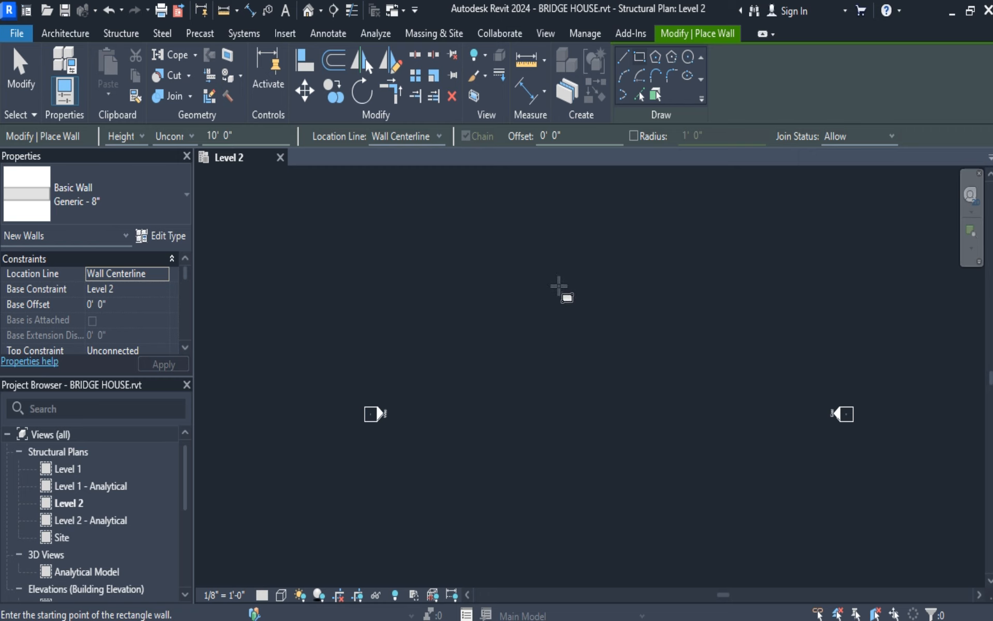
Open the Visibility/Graphic Overrides for Level 2, turn off showing model categories, and glance at the annotation categories
key("v")
key("g")
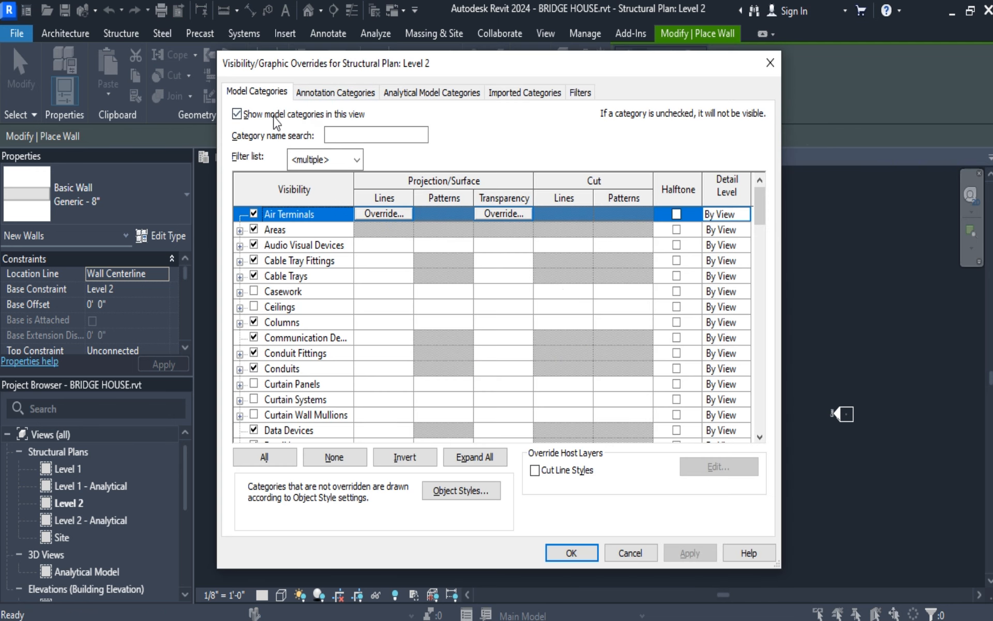
left_click(237, 114)
left_click(381, 137)
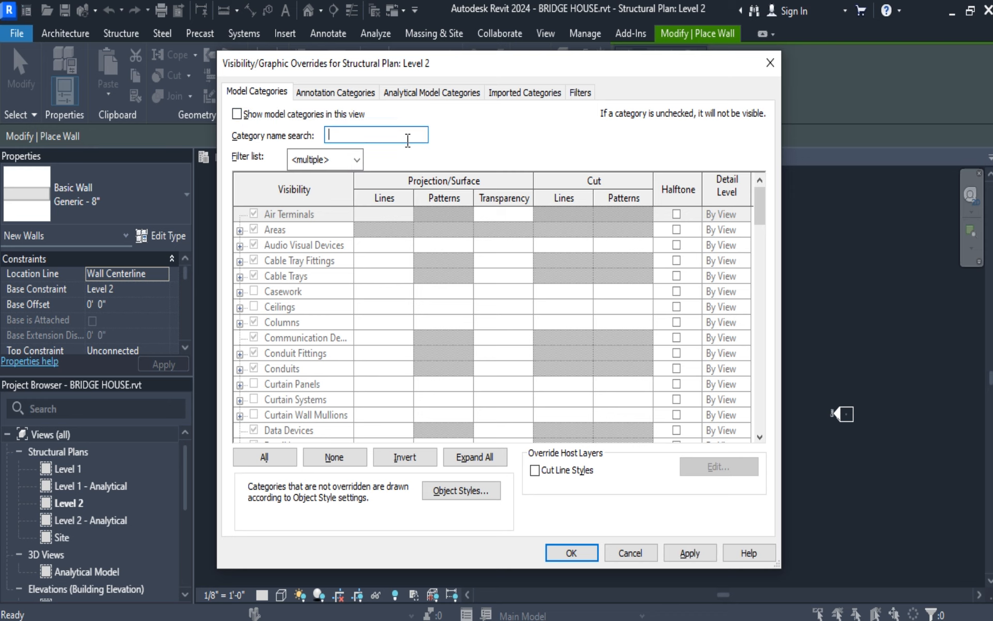
left_click(326, 97)
left_click(357, 160)
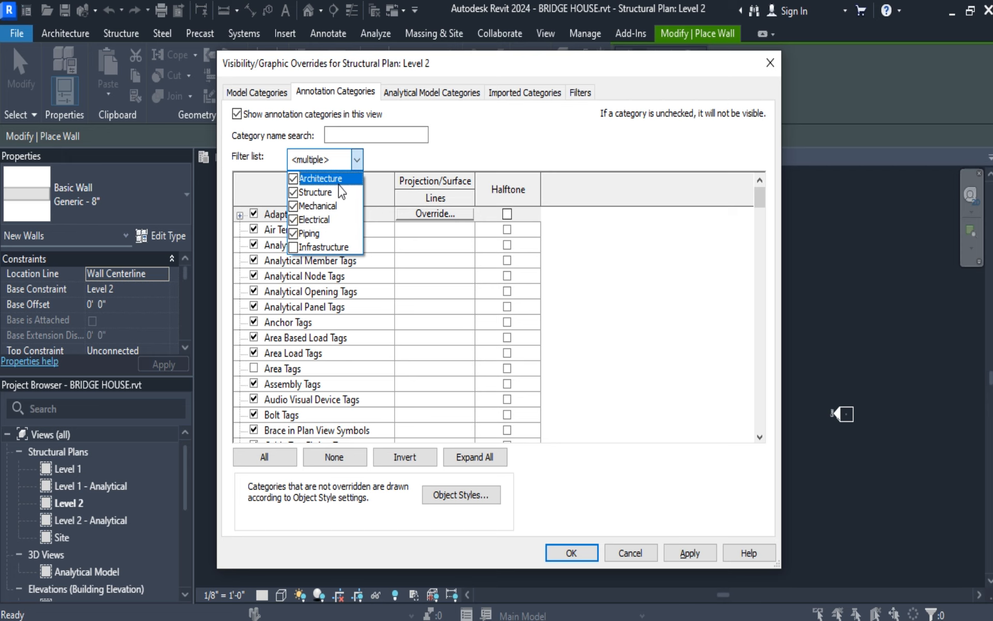
left_click(269, 97)
left_click(269, 97)
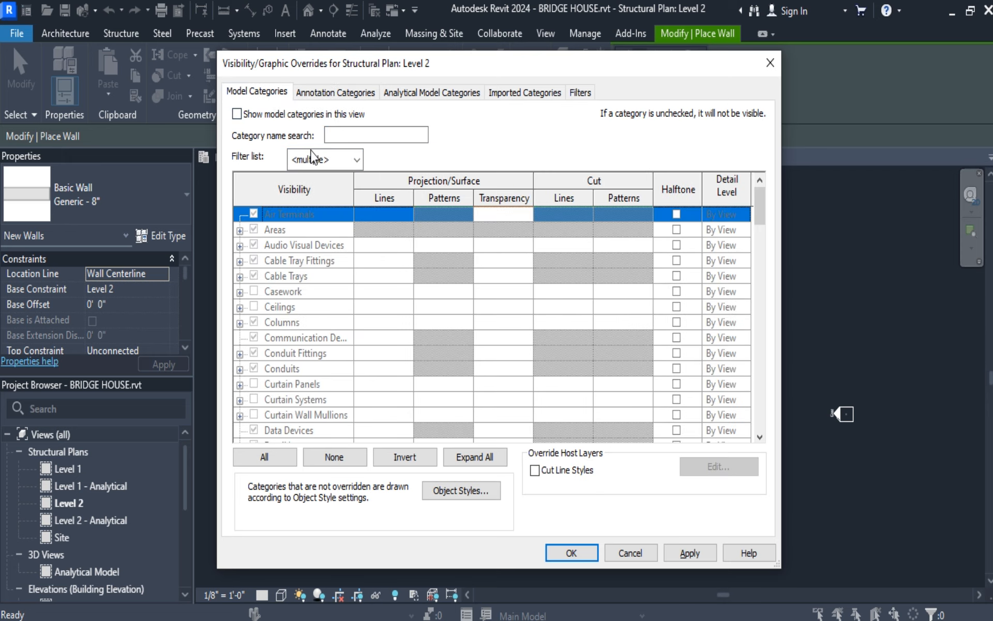
Filter the model categories to only the Structure and Infrastructure disciplines
left_click(357, 160)
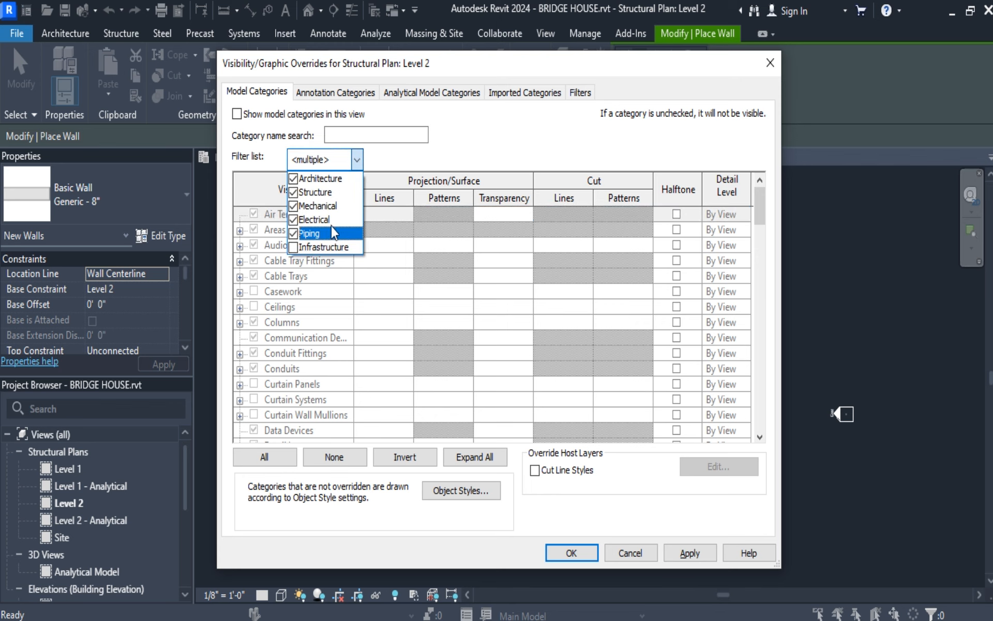
left_click(294, 206)
left_click(294, 219)
left_click(294, 233)
left_click(293, 247)
left_click(293, 178)
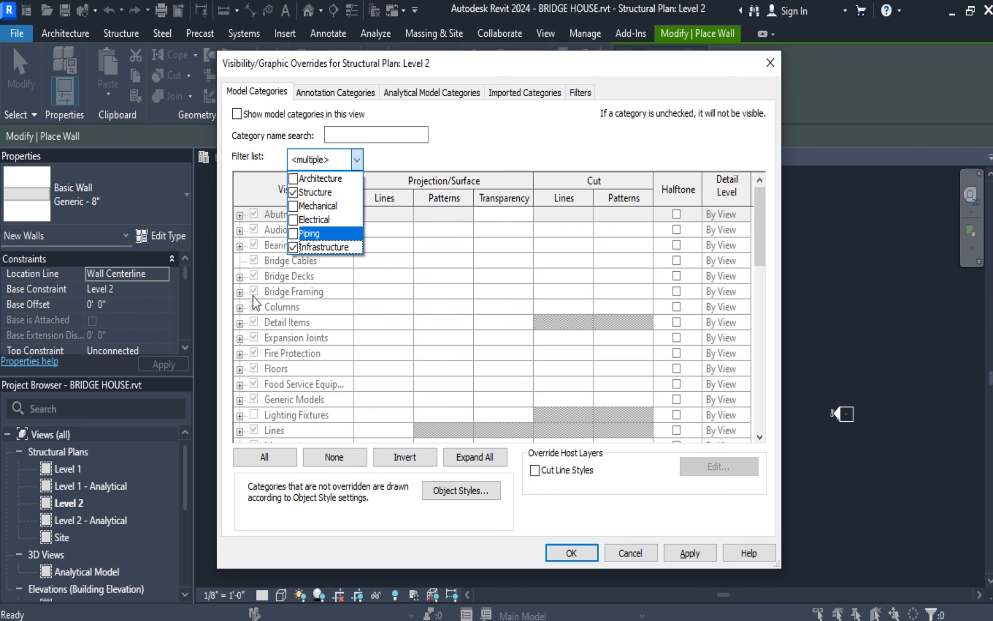
Expand the Columns category and select all the listed model categories
left_click(243, 308)
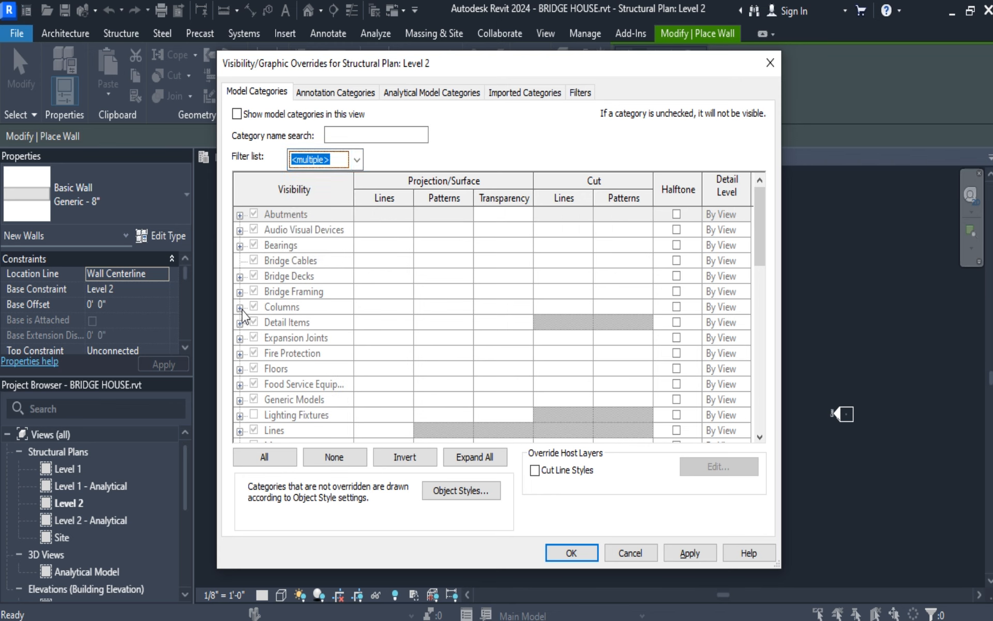
left_click(240, 309)
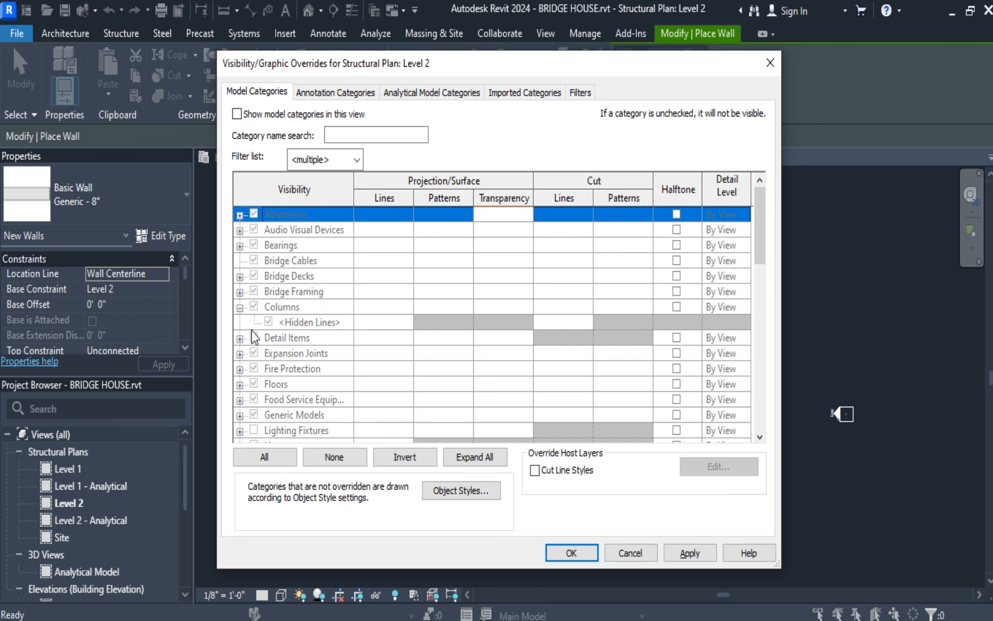
left_click(280, 458)
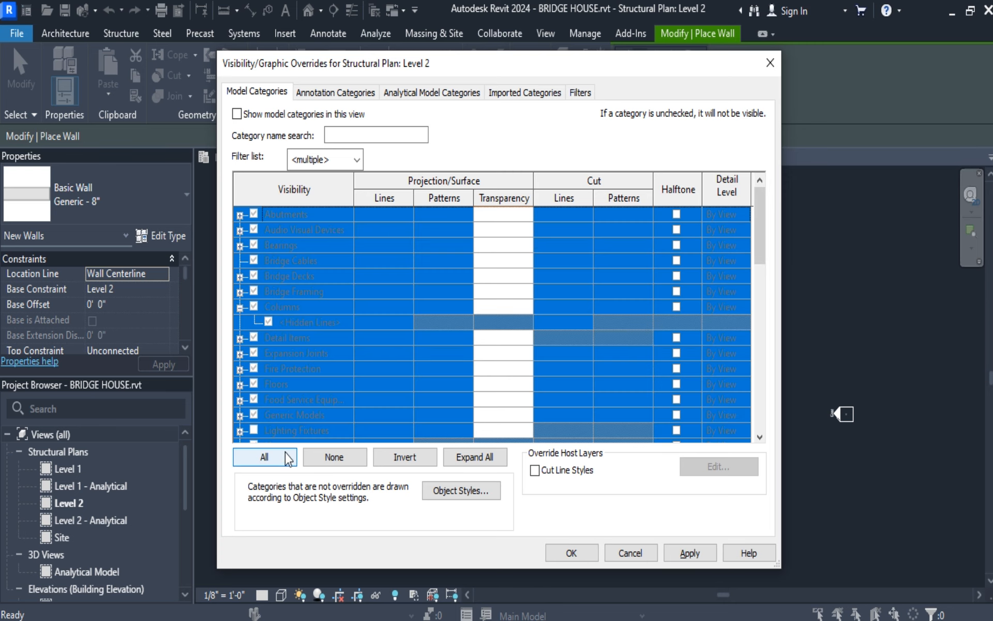
Review the imported, analytical model and annotation categories, and recheck the discipline filter of the model categories
left_click(356, 160)
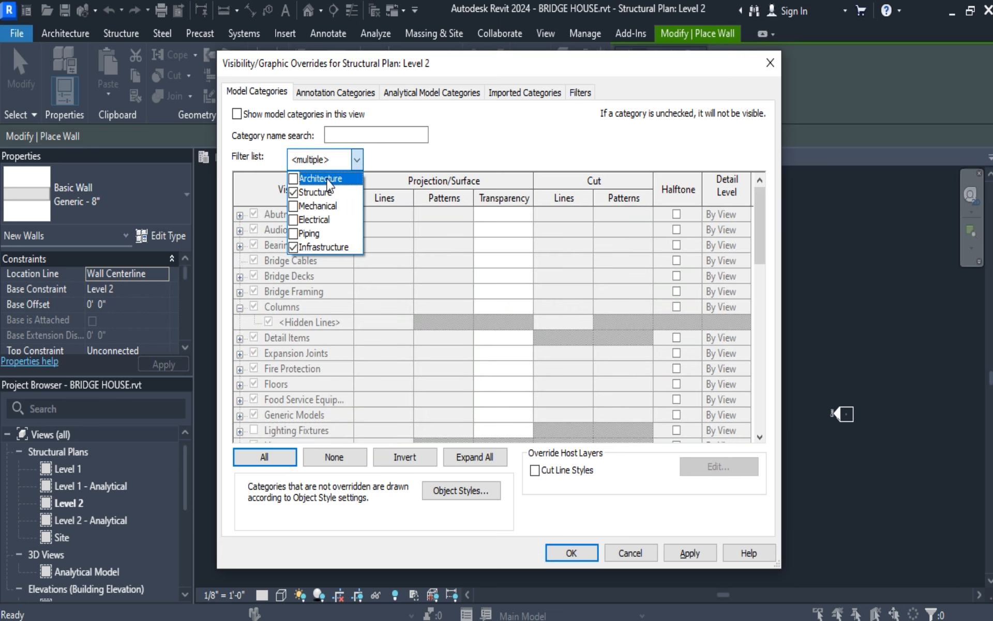
left_click(573, 123)
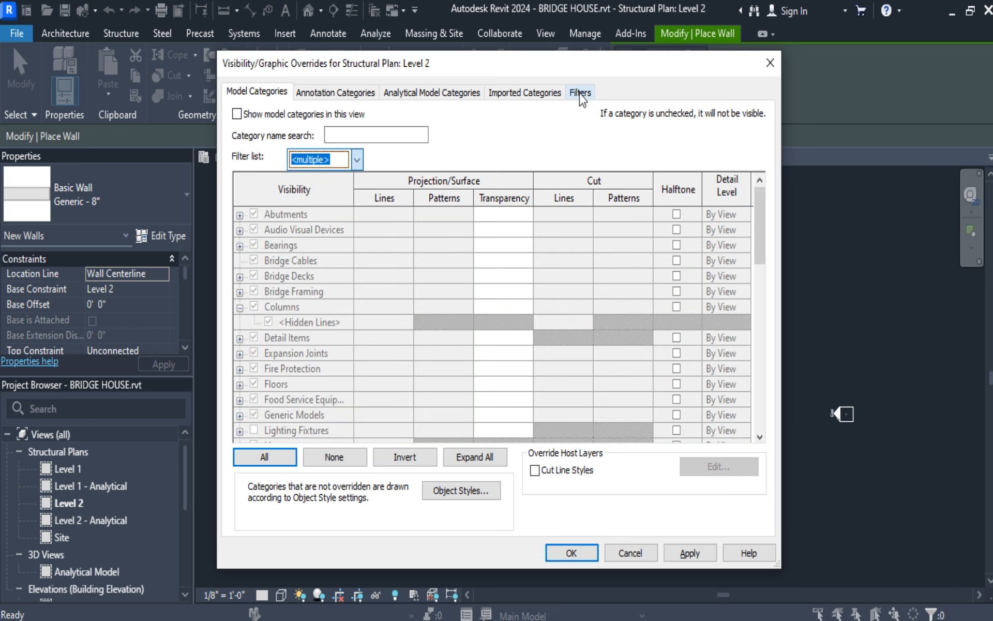
left_click(529, 99)
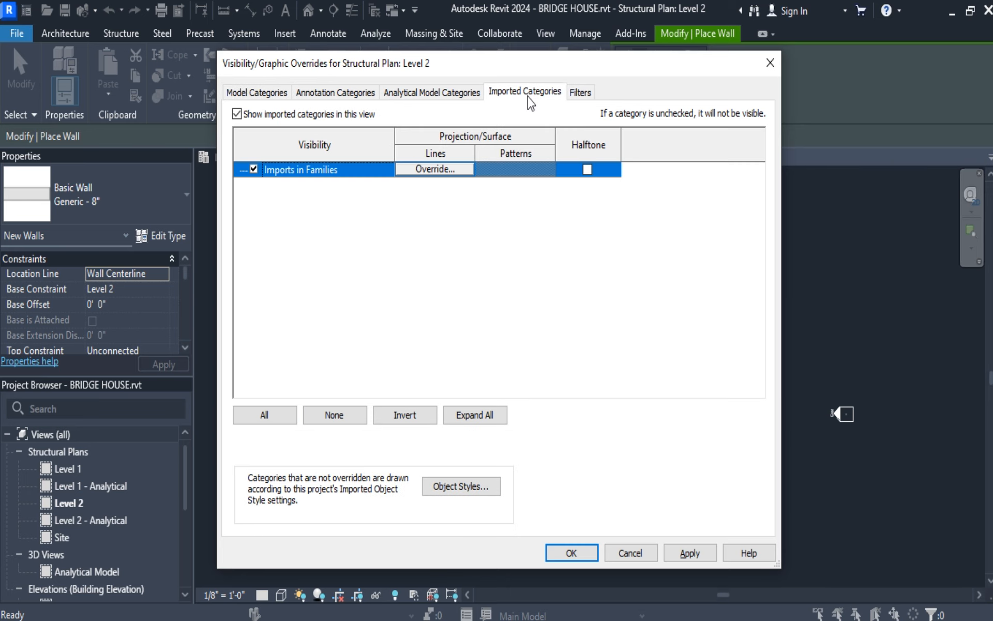
left_click(455, 92)
left_click(347, 92)
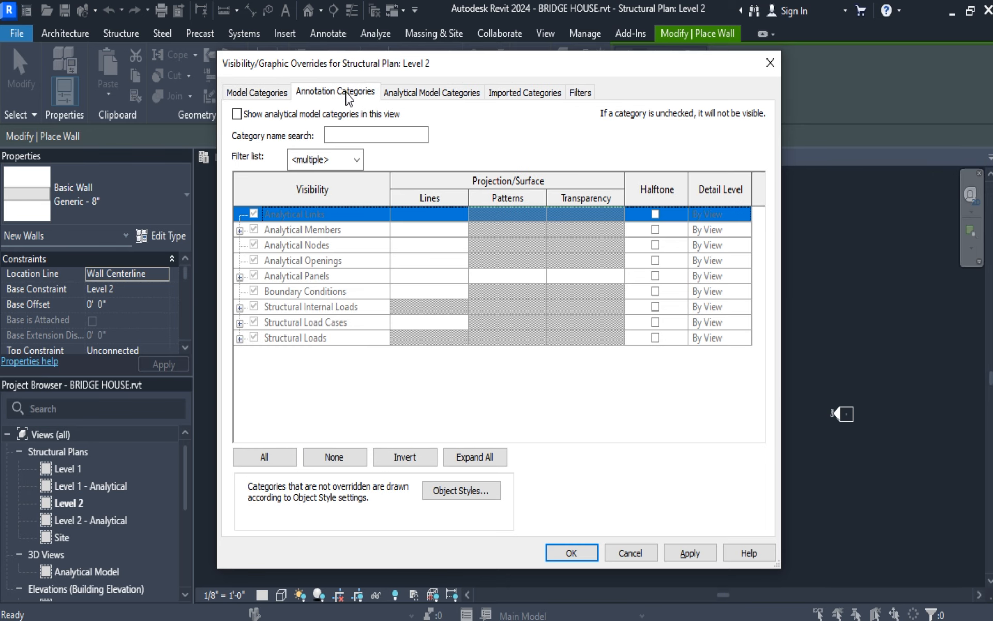
left_click(285, 98)
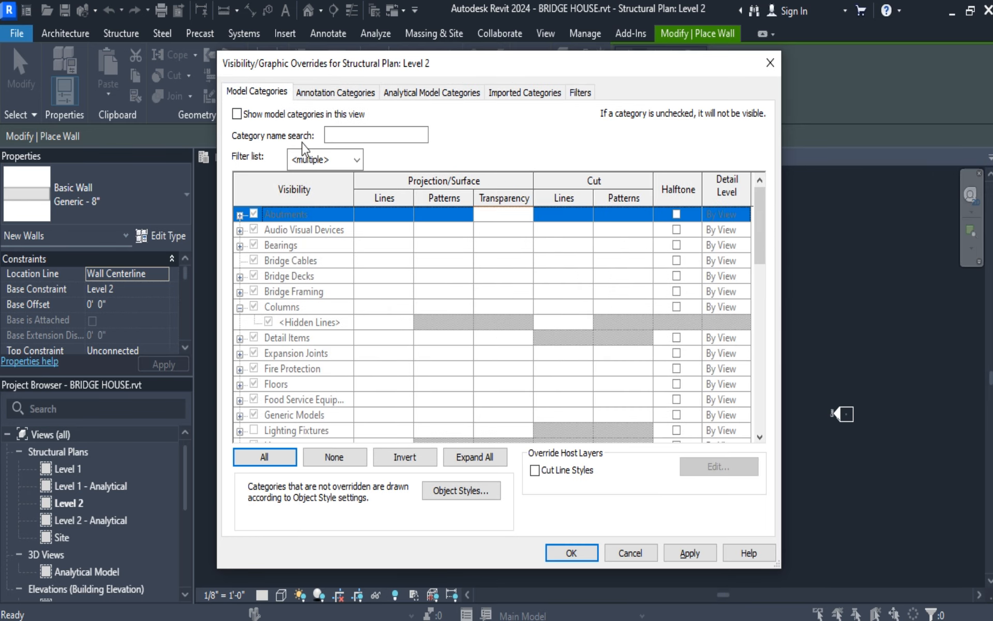
left_click(357, 160)
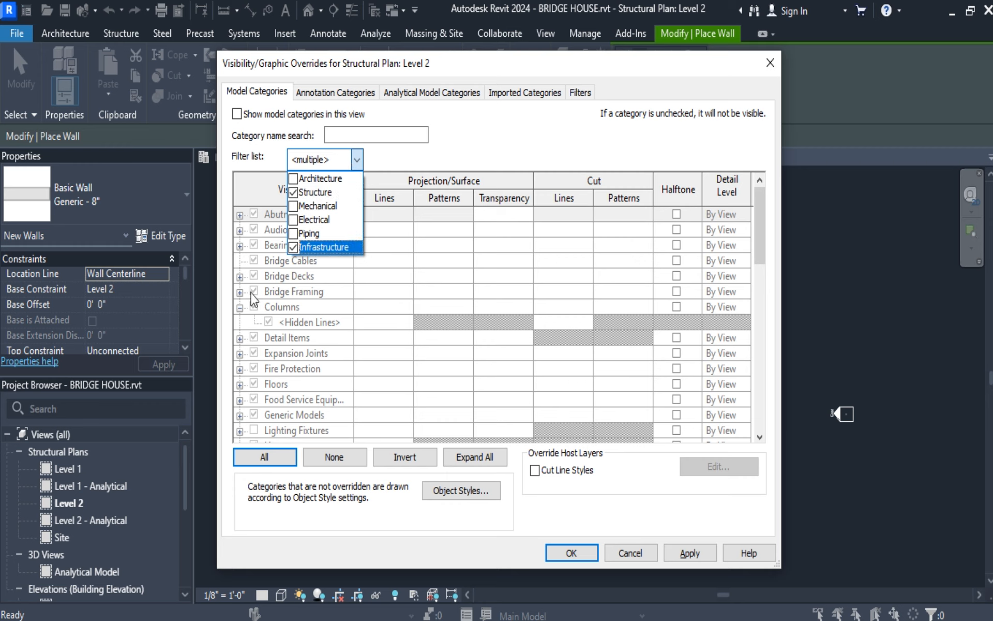
left_click(688, 554)
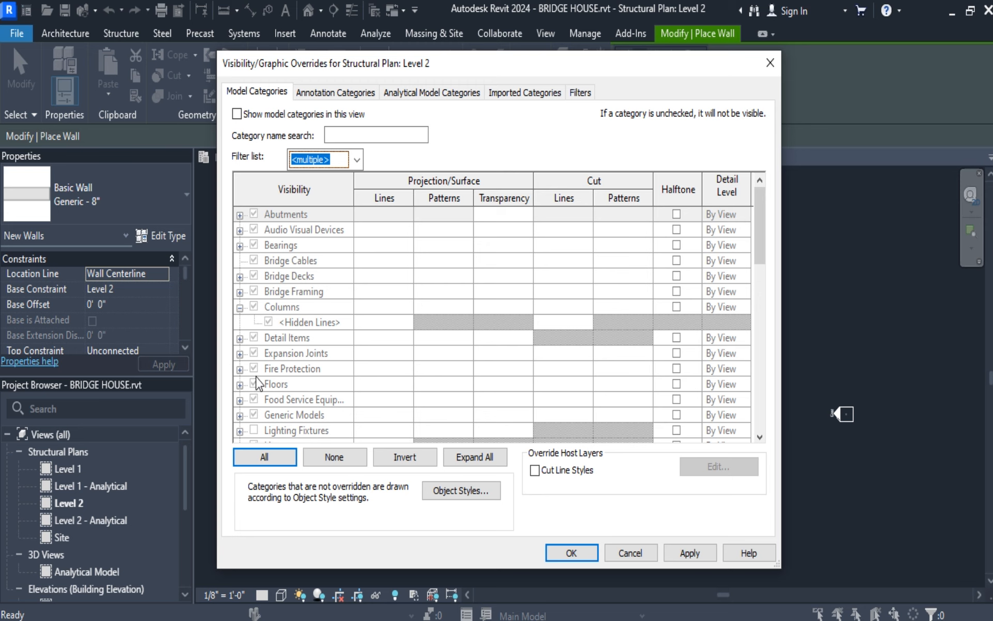
Expand the Structural Columns category to examine its subcategories
scroll(259, 385, "down", 1)
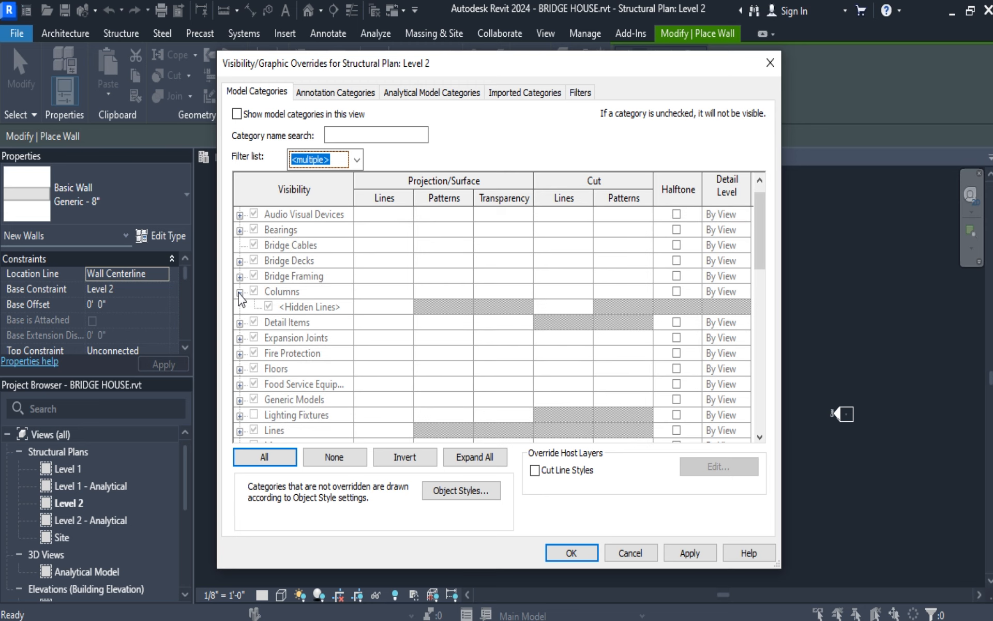
scroll(288, 369, "down", 4)
scroll(288, 369, "down", 3)
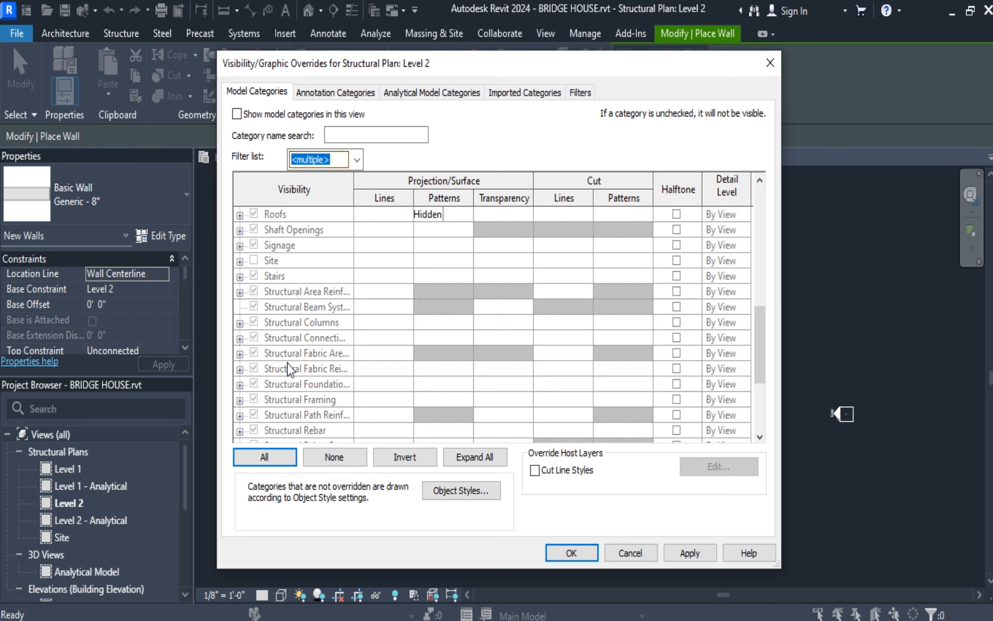
scroll(289, 369, "down", 1)
left_click(240, 307)
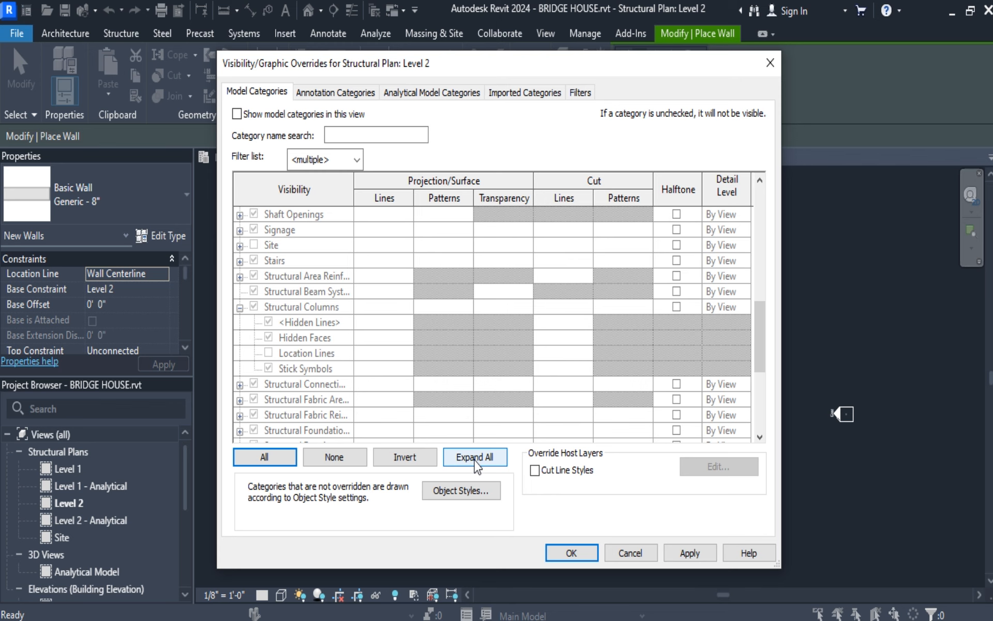
Turn on showing model categories in the Level 2 view and apply the visibility overrides
left_click(237, 113)
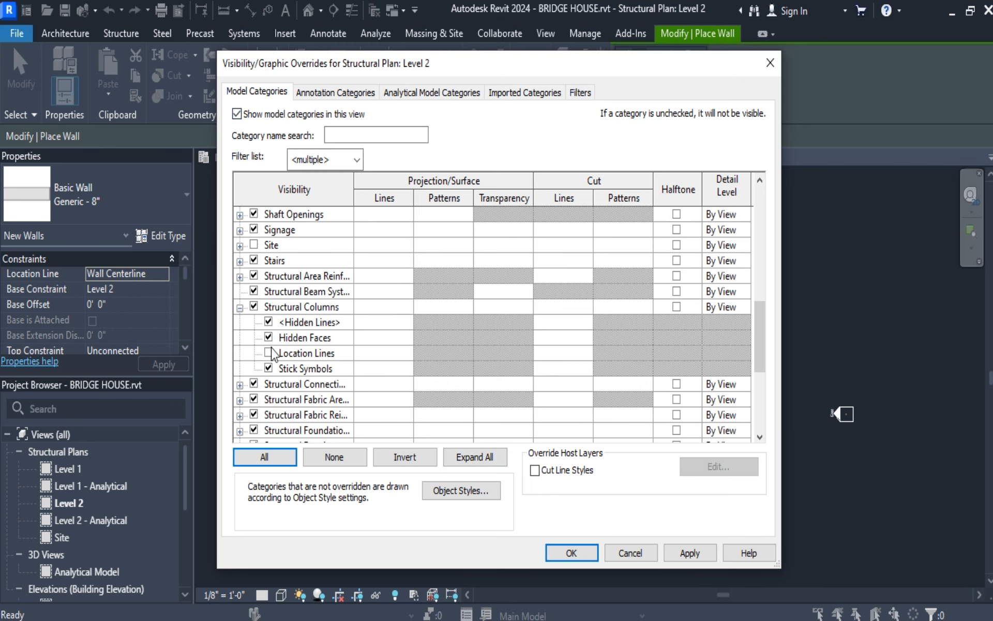
scroll(302, 386, "down", 3)
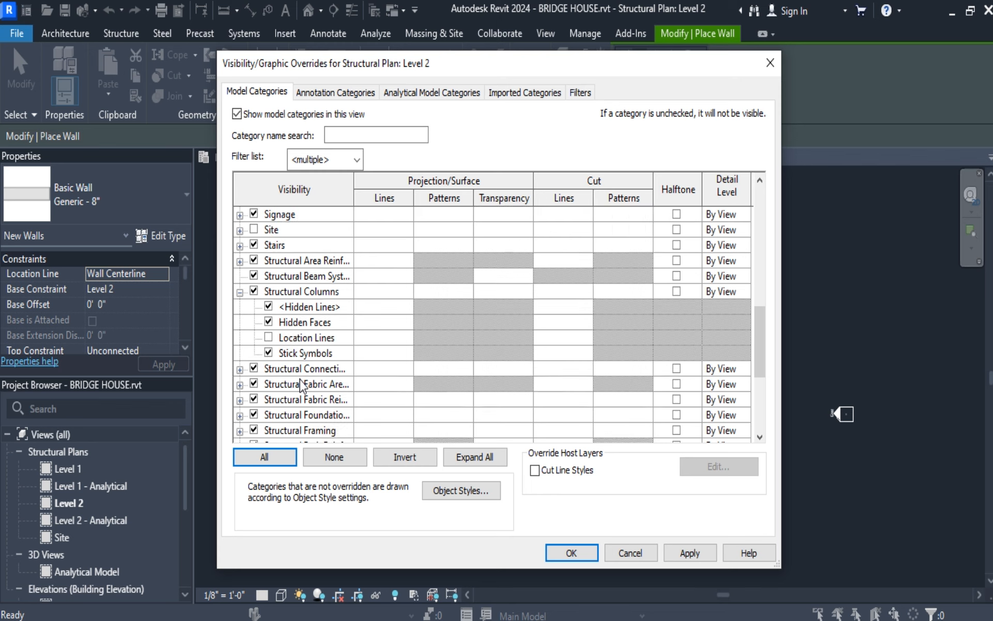
scroll(302, 385, "down", 1)
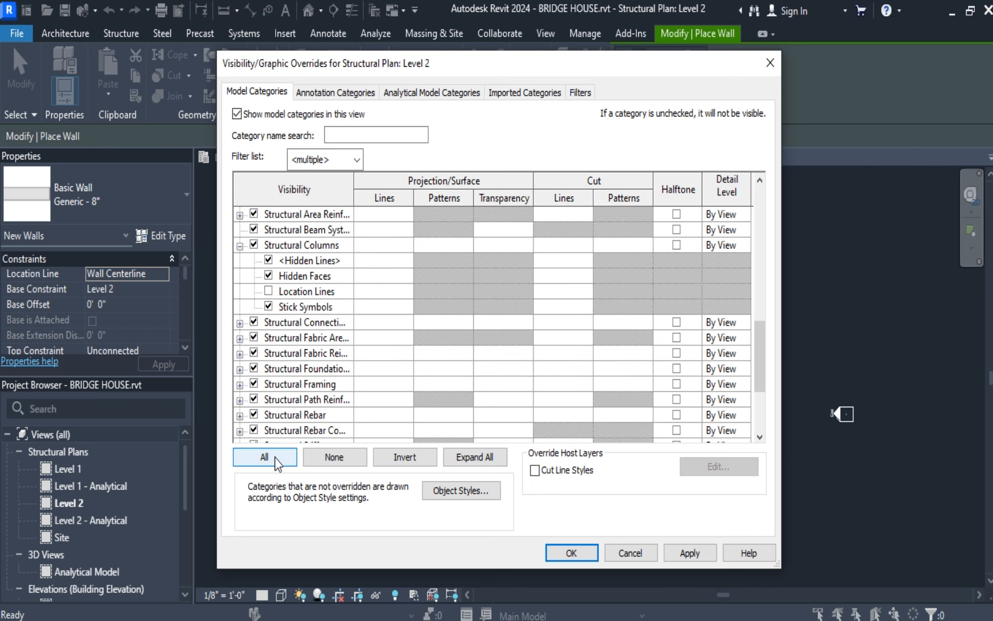
left_click(690, 554)
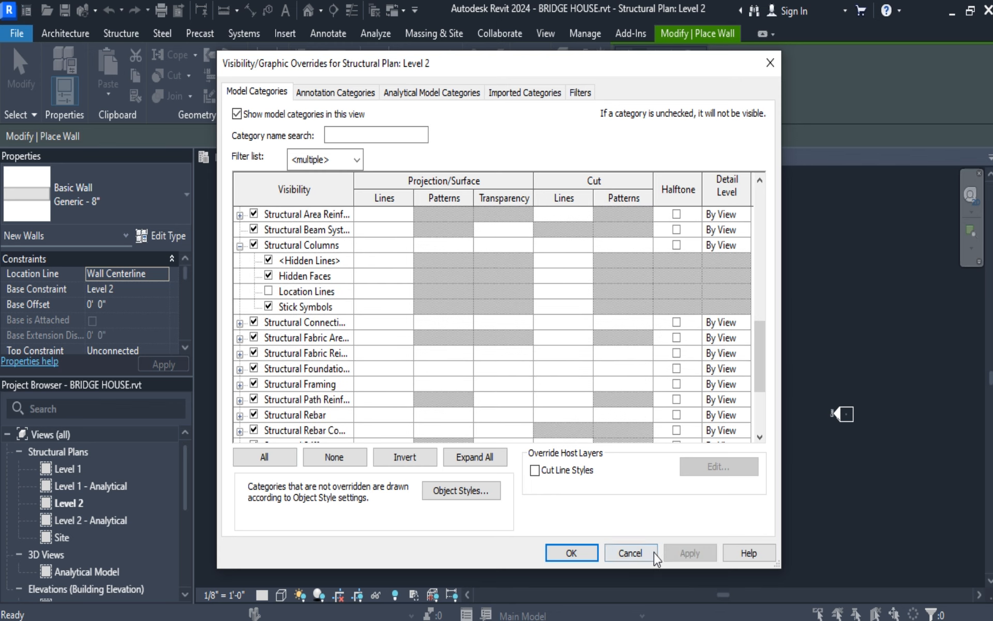
Accept the Level 2 visibility overrides and open the Level 1 structural plan
left_click(571, 553)
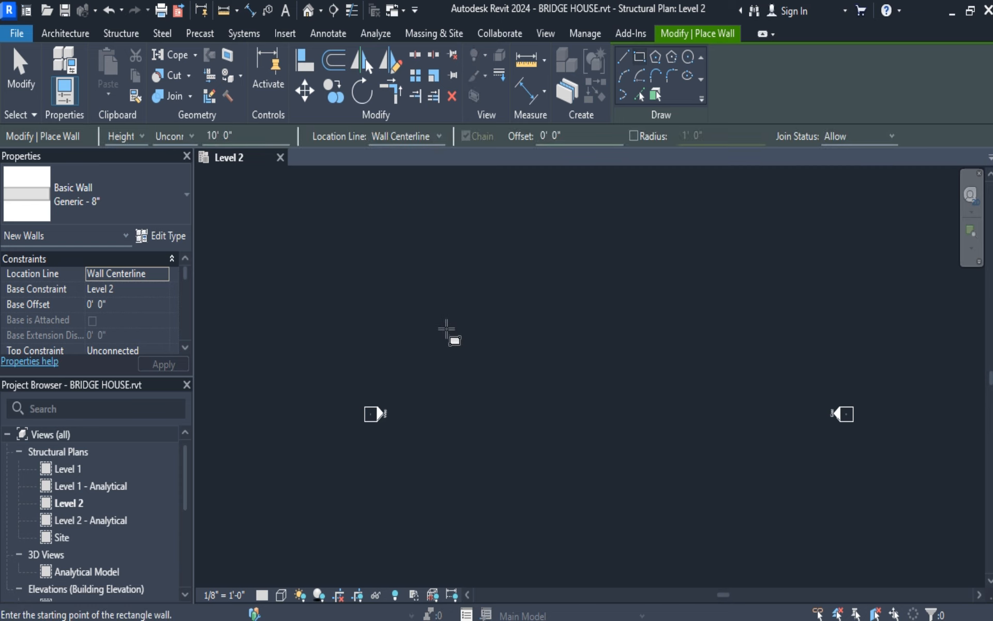
left_click(76, 470)
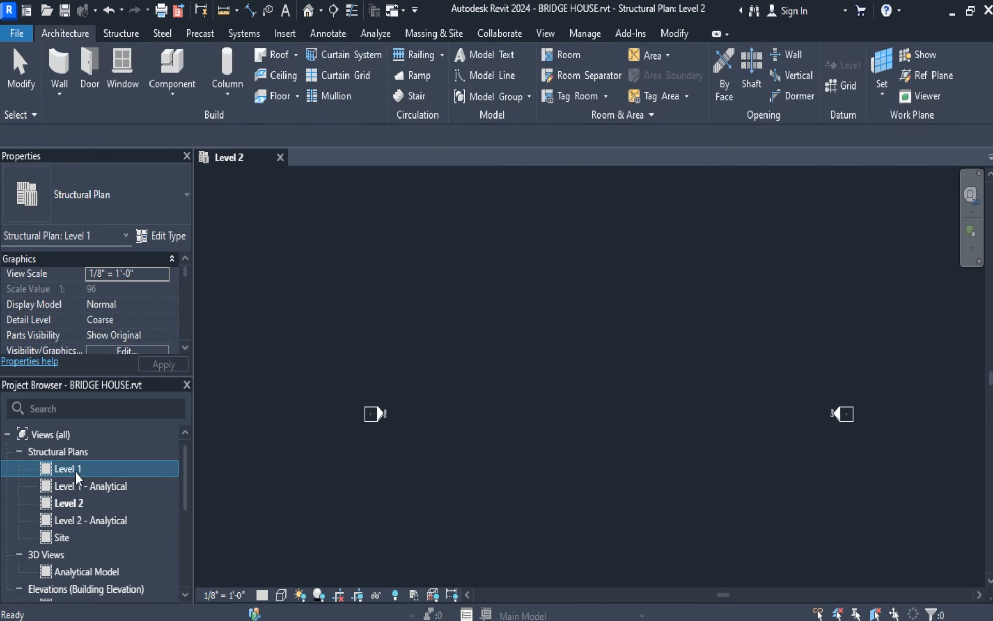
double_click(103, 470)
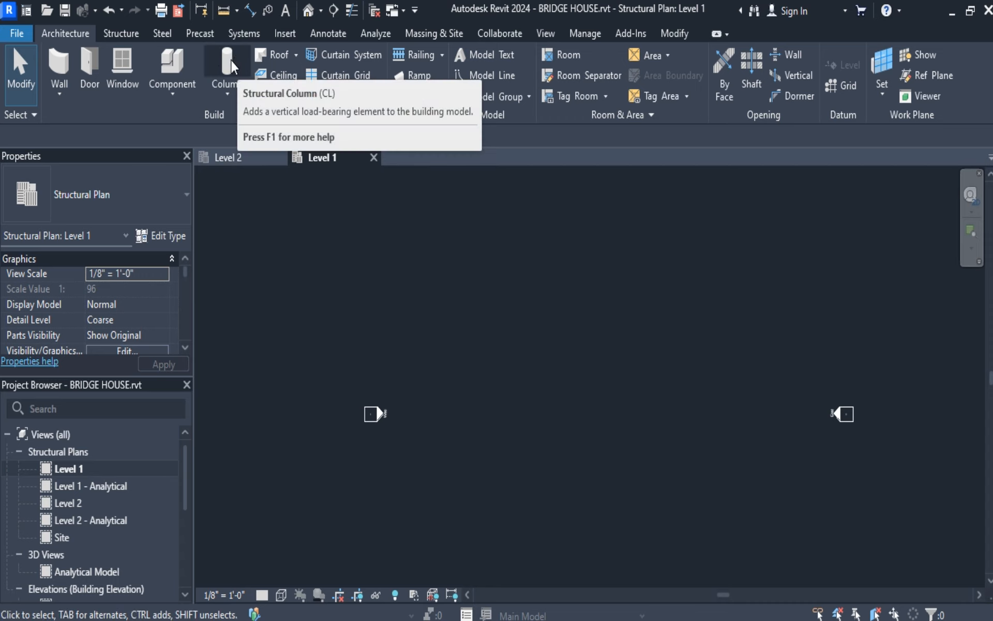
Draw a rectangle of Generic - 8" architectural walls, 10' high, in the Level 1 plan and dismiss the warning
left_click(60, 66)
left_click(641, 57)
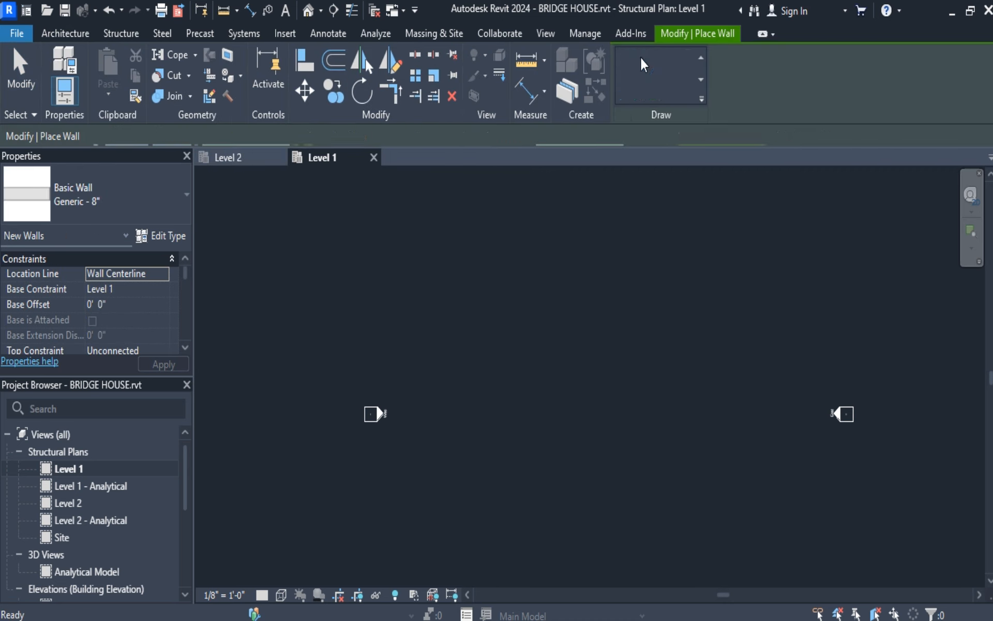
left_click(501, 309)
left_click(649, 424)
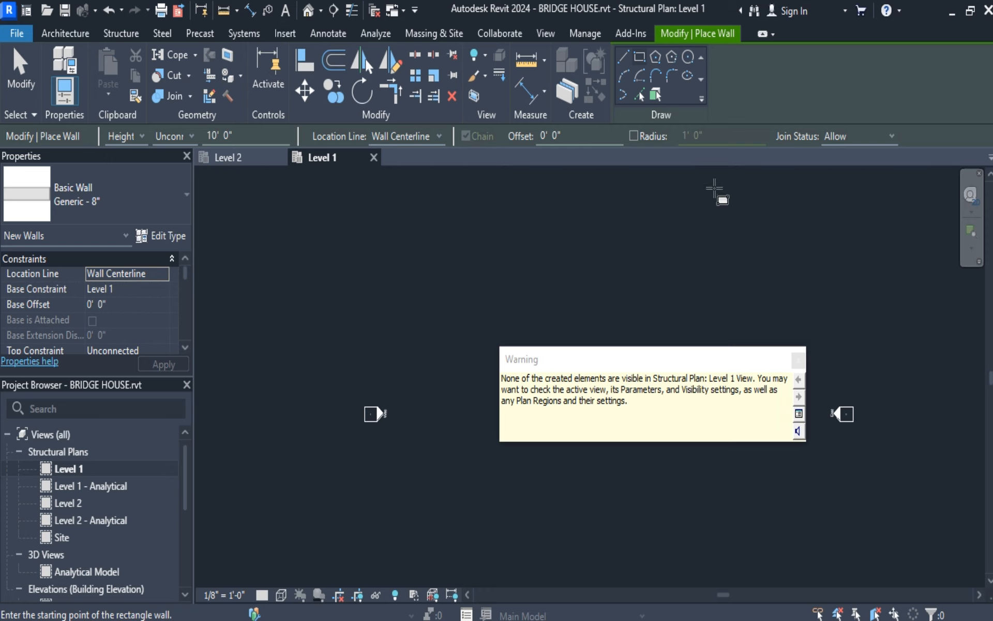
left_click(798, 359)
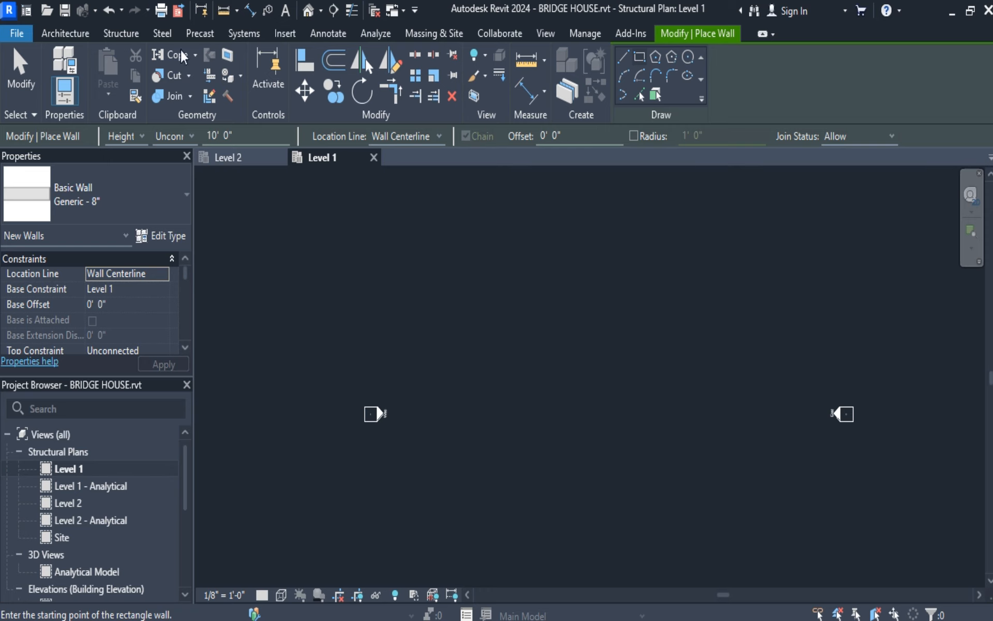
Draw a rectangle of Generic - 8" structural walls, about 28' by 24' with 10' depth, in the Level 1 plan
left_click(119, 34)
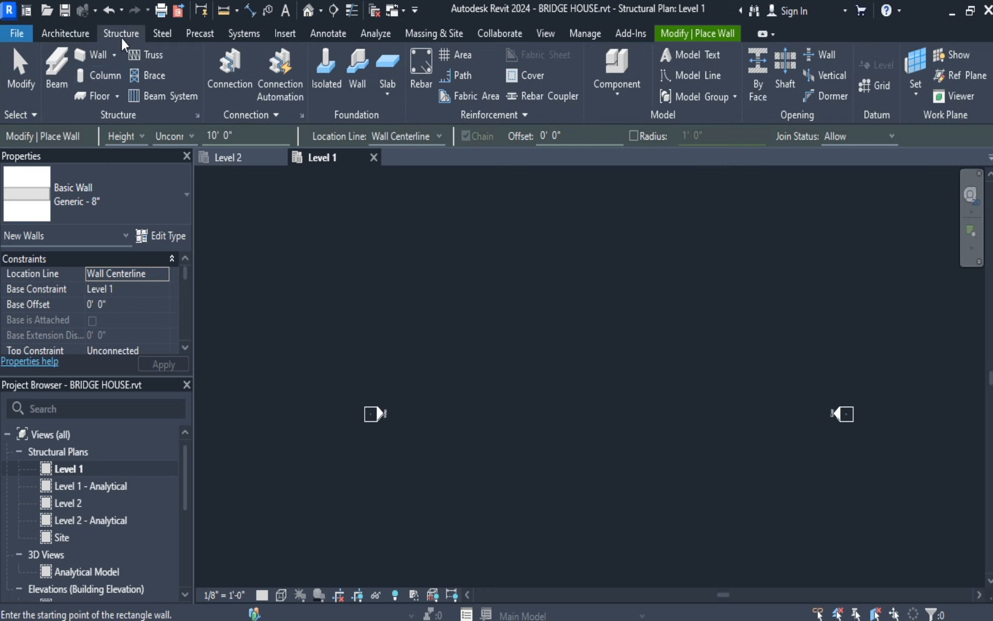
left_click(98, 54)
left_click(640, 57)
left_click(494, 306)
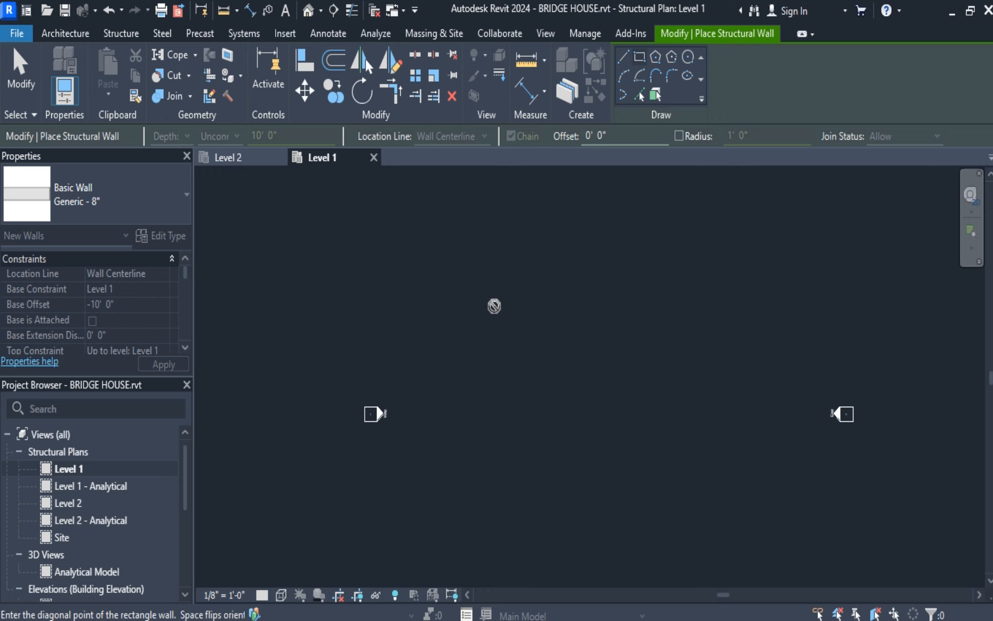
left_click(584, 396)
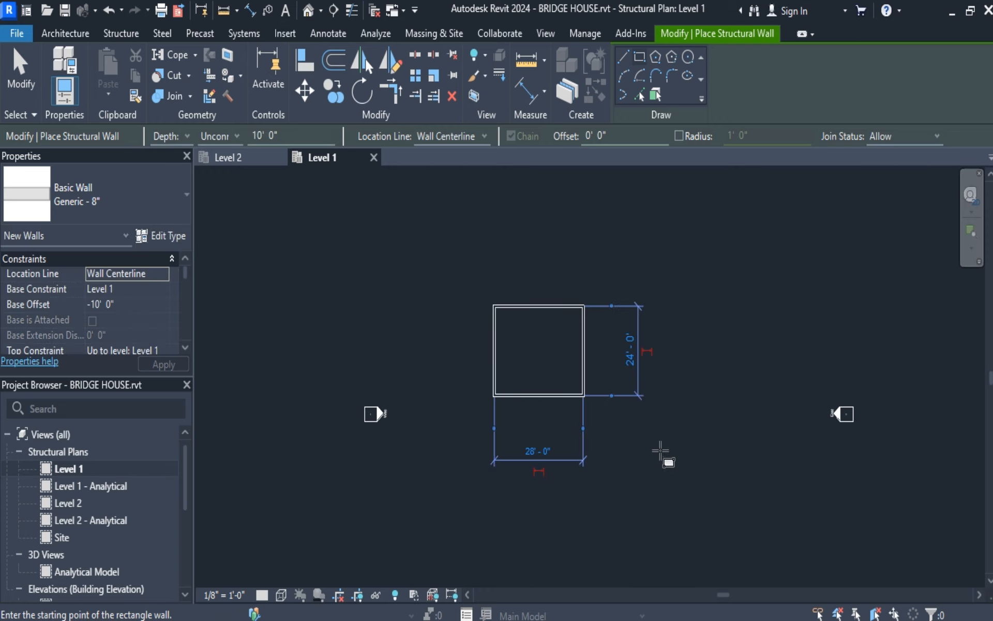
left_click(21, 75)
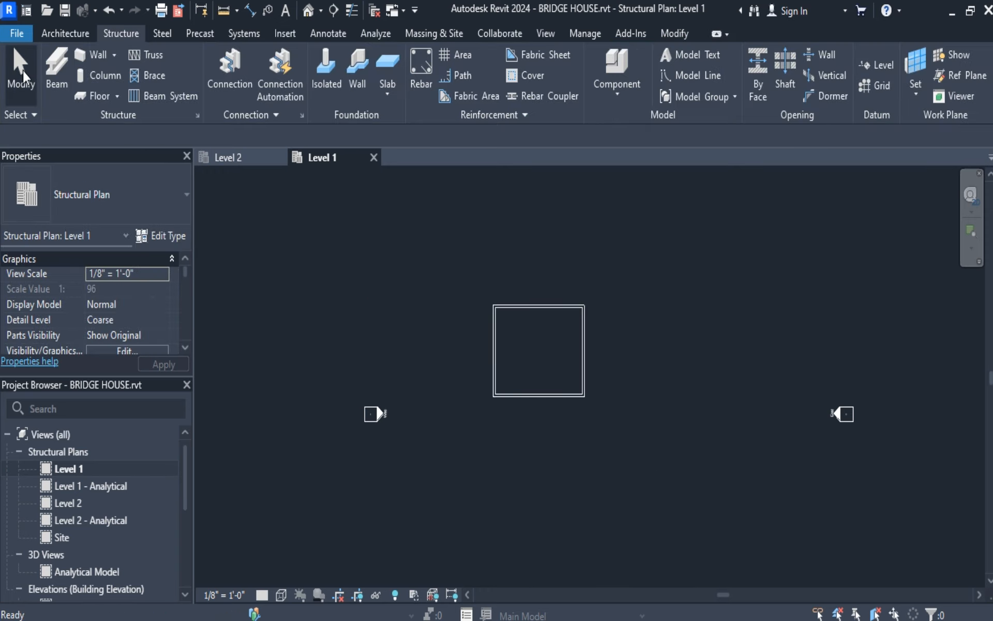
Open the default 3D view and inspect the rectangular structural walls
left_click(307, 11)
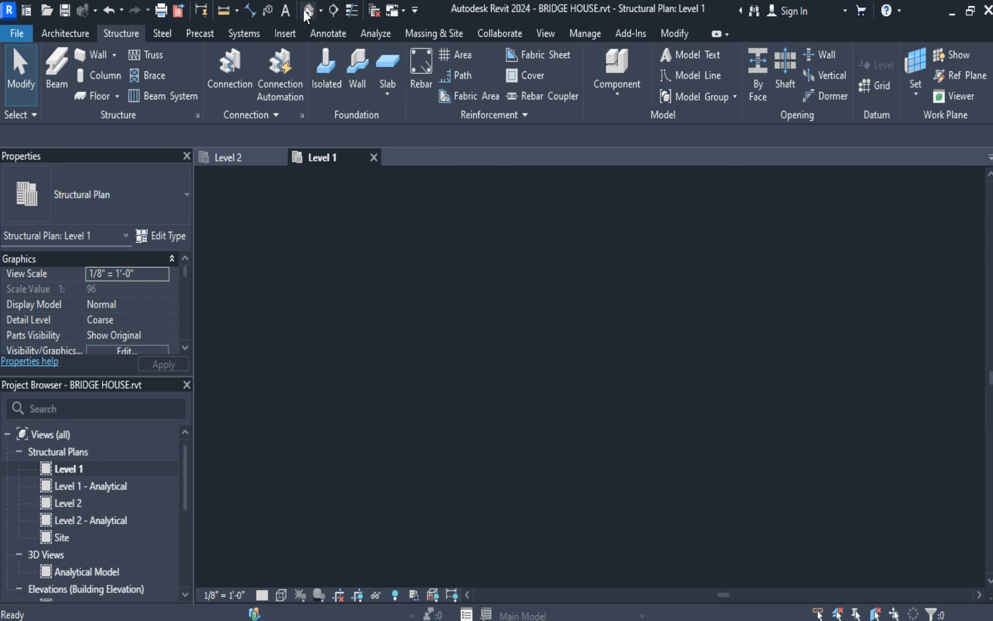
scroll(592, 358, "up", 3)
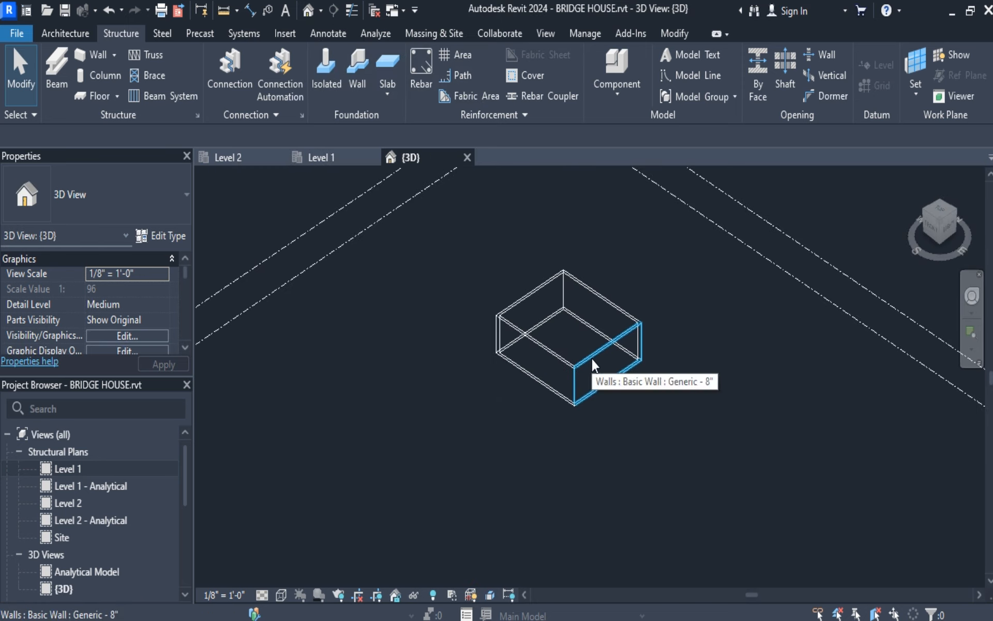
scroll(592, 361, "up", 2)
scroll(593, 360, "up", 1)
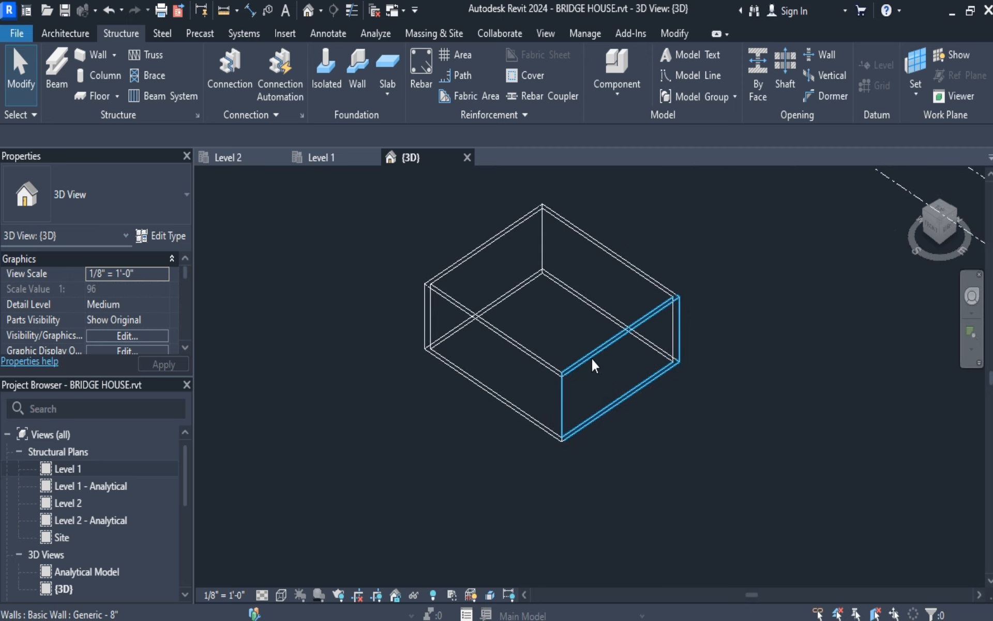
scroll(591, 358, "down", 2)
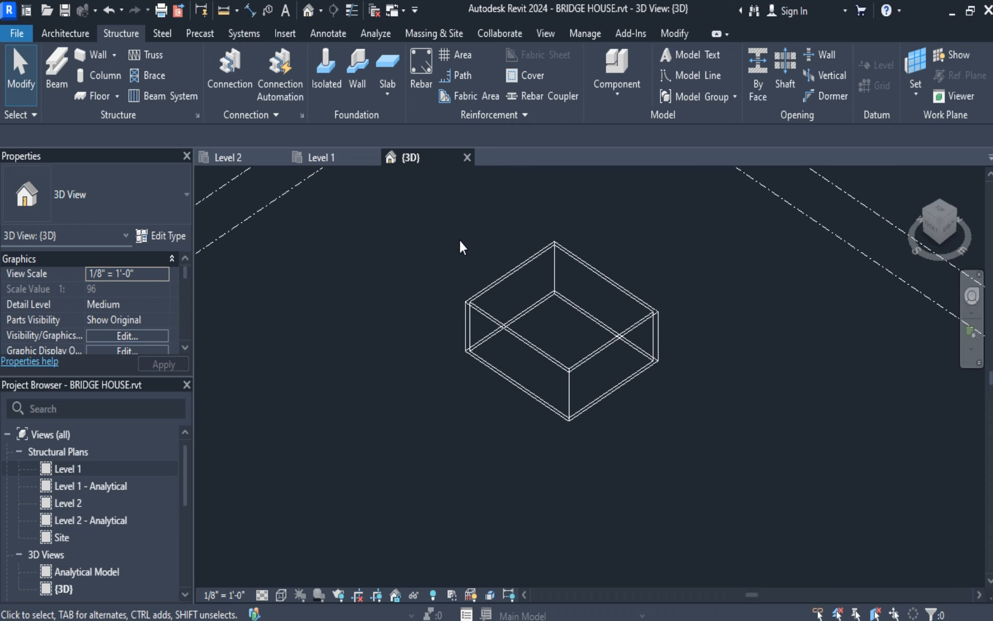
Return to the Level 1 plan and delete all four walls of the rectangle
left_click(333, 158)
left_click_drag(476, 256, 655, 504)
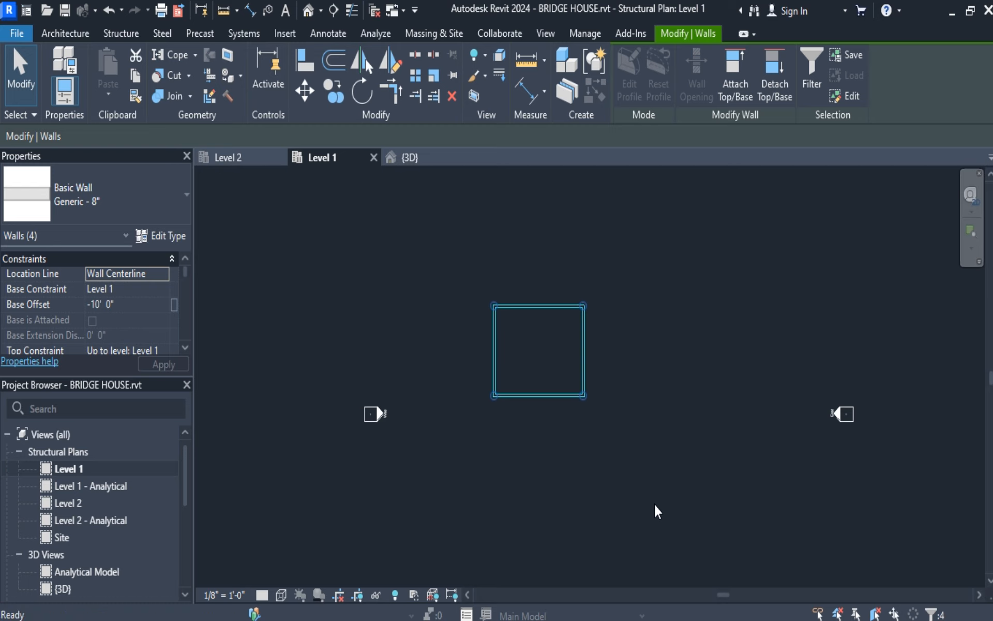
key("Delete")
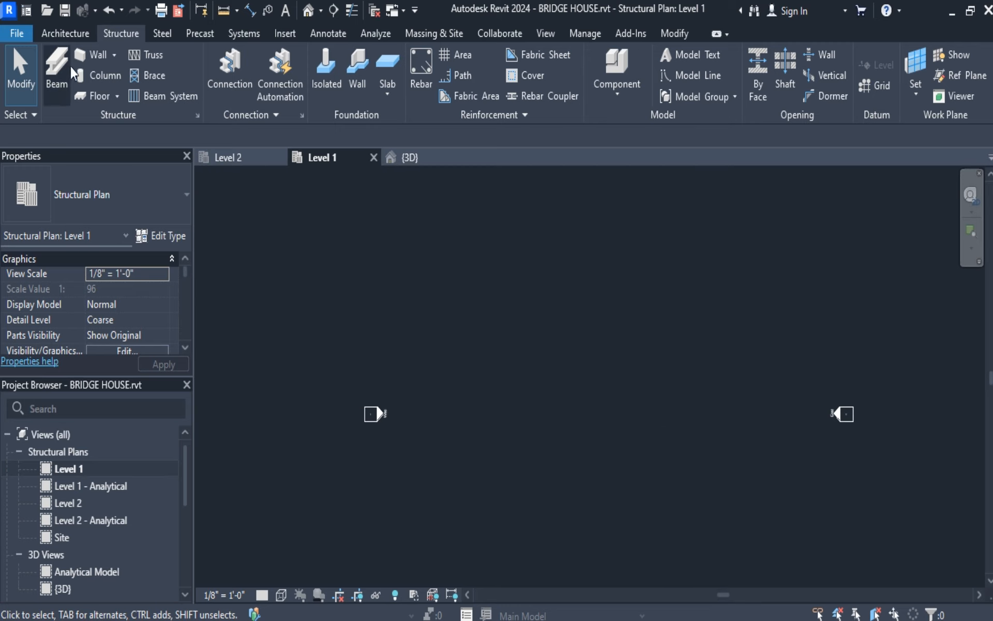
Draw a single vertical structural wall about 44' long in the Level 1 plan and end the wall command
left_click(95, 54)
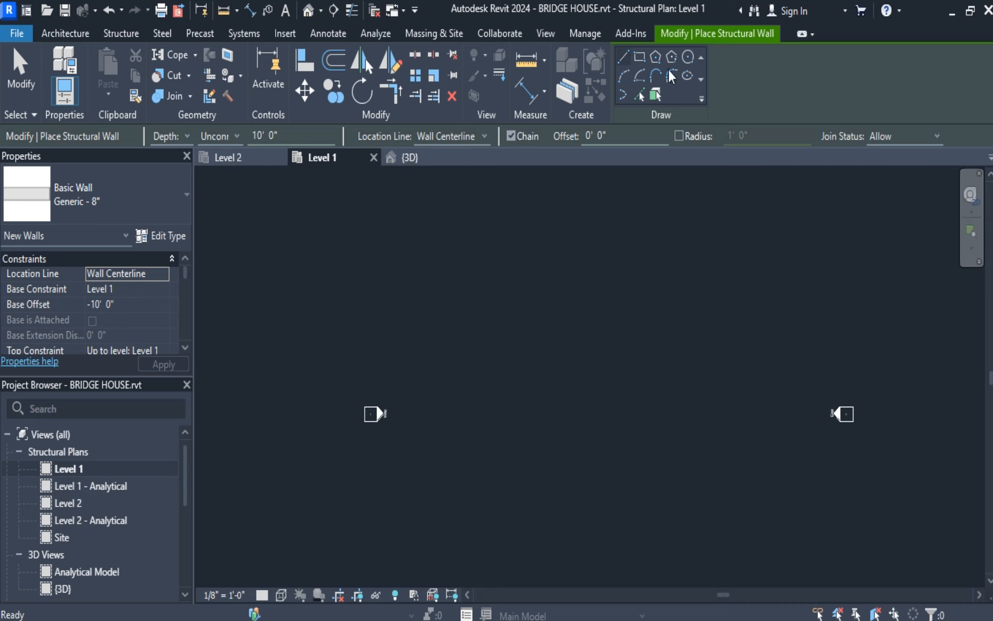
left_click(628, 55)
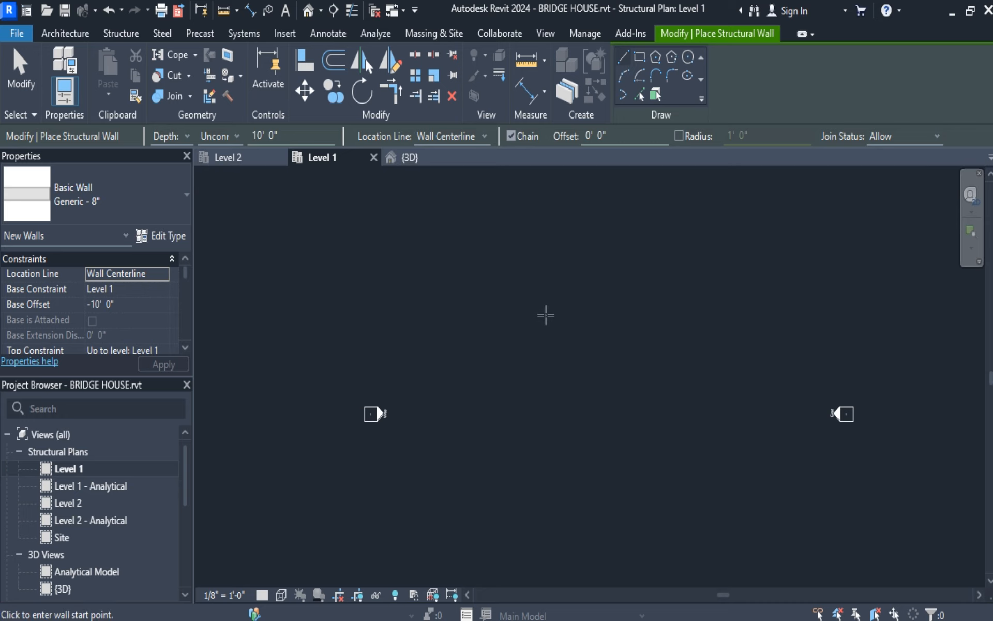
left_click(538, 298)
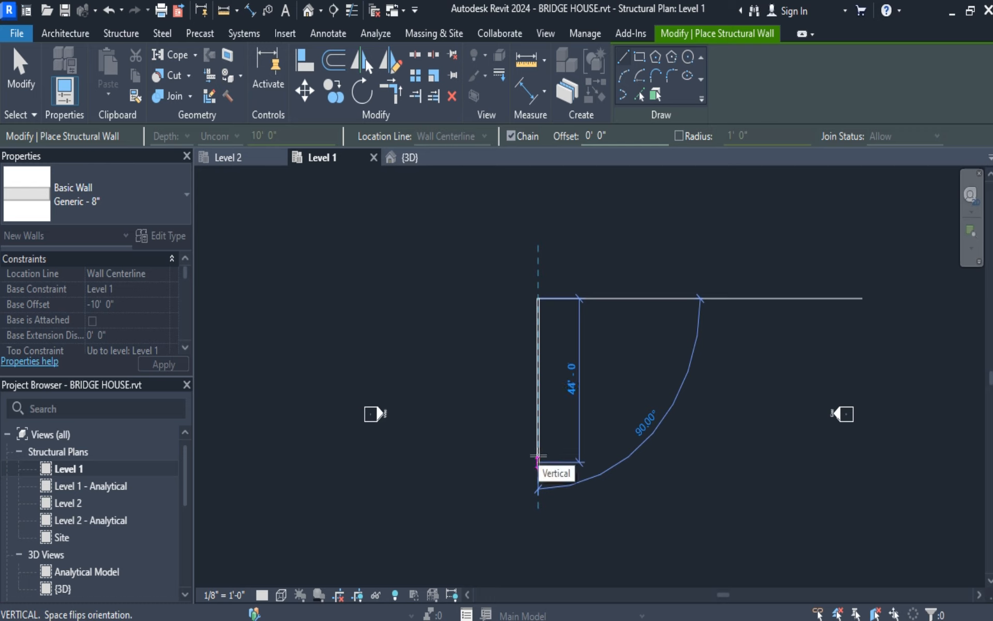
left_click(538, 462)
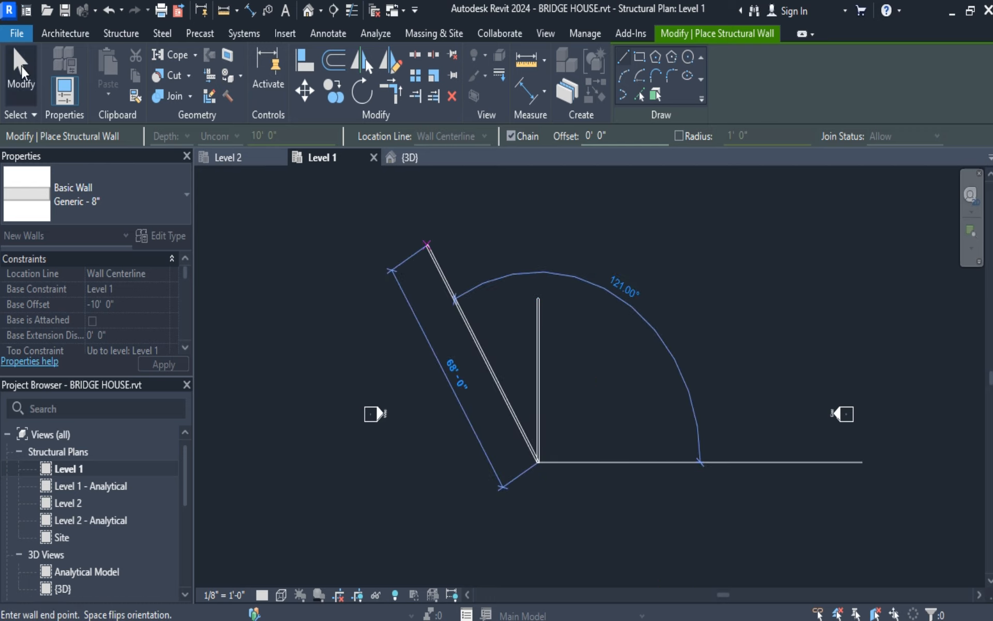
left_click(21, 70)
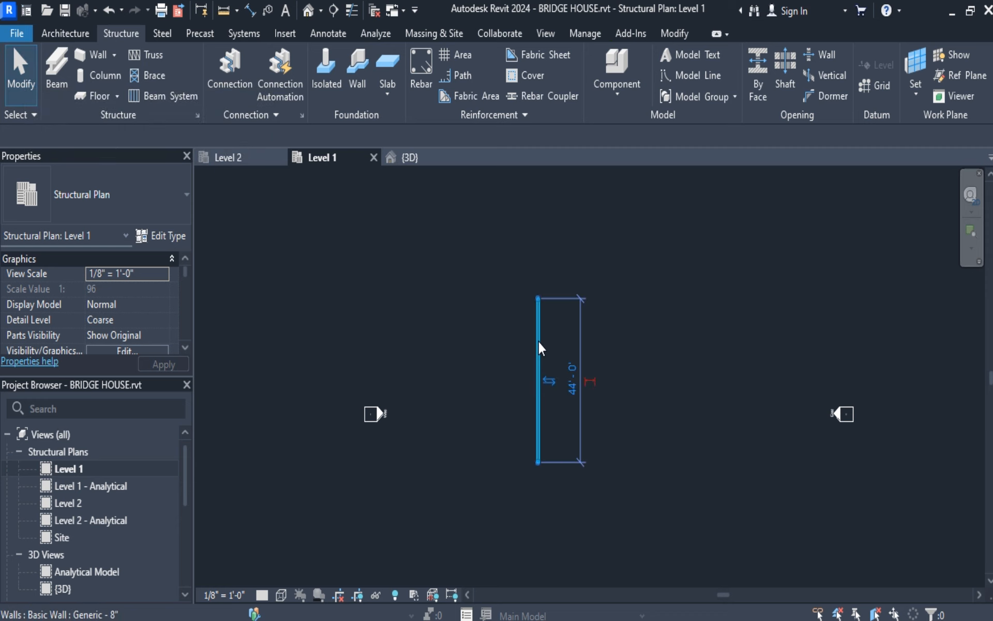
Select the vertical wall, review the wall types available for it, and leave its type unchanged
left_click(539, 346)
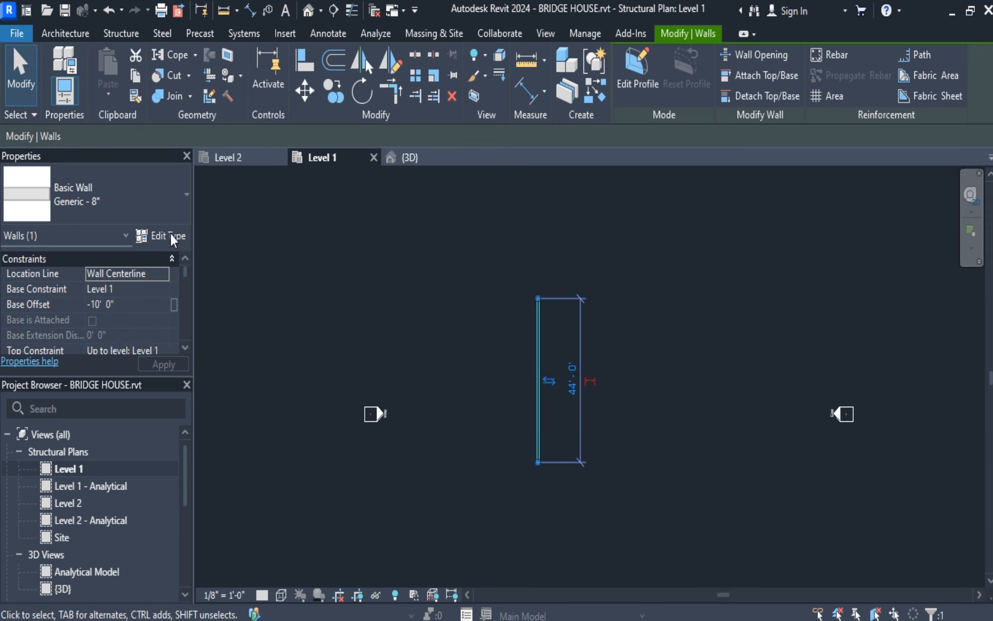
left_click(175, 204)
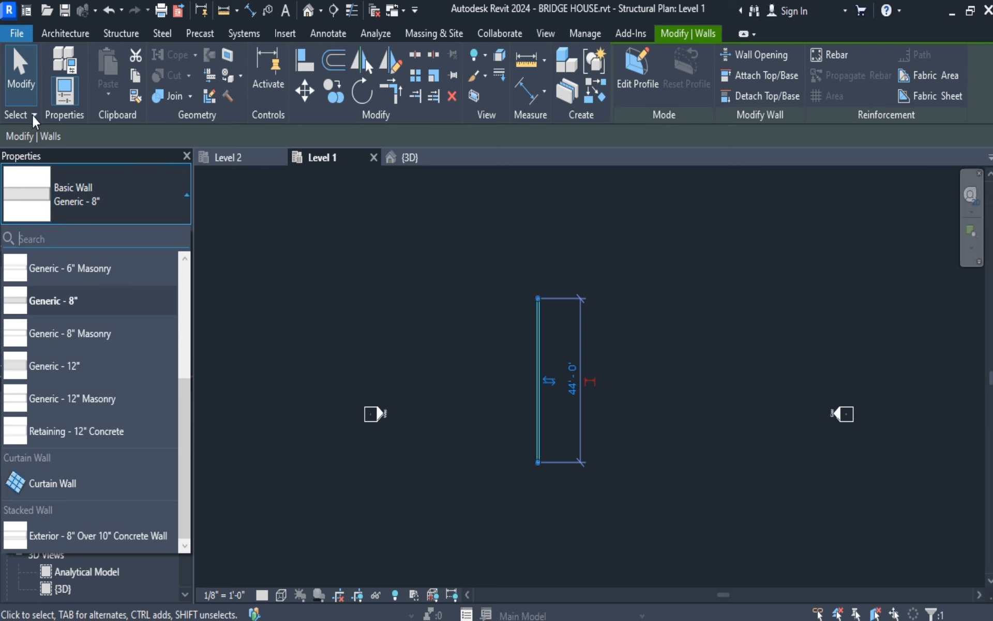
left_click(18, 70)
Practise selecting the vertical wall with a selection window, and delete it from the Level 1 plan
left_click_drag(500, 270, 593, 511)
left_click_drag(533, 298, 564, 501)
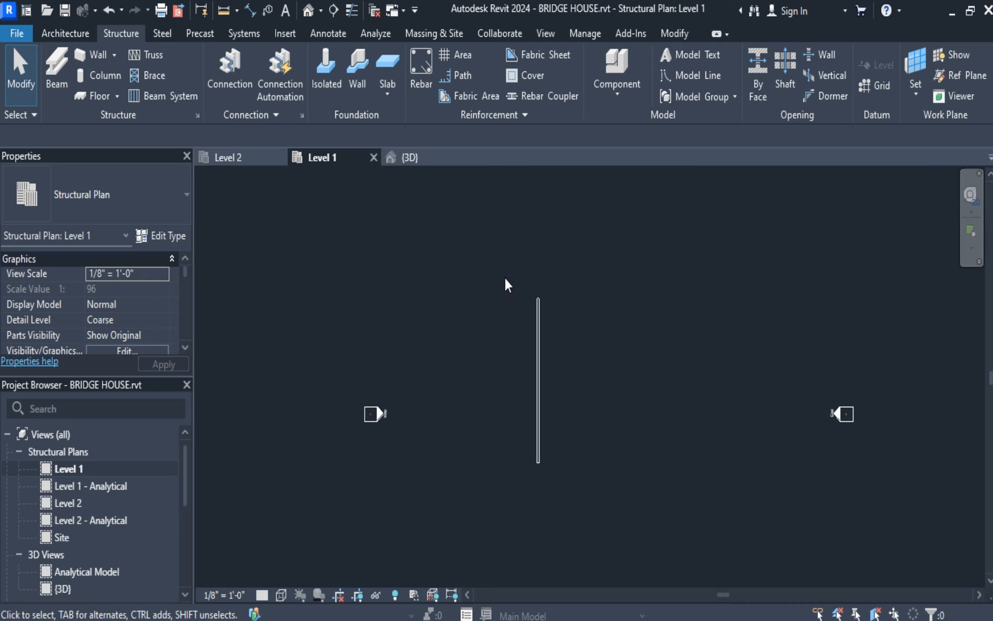
left_click_drag(562, 307, 525, 474)
left_click_drag(471, 248, 600, 543)
left_click_drag(511, 263, 612, 550)
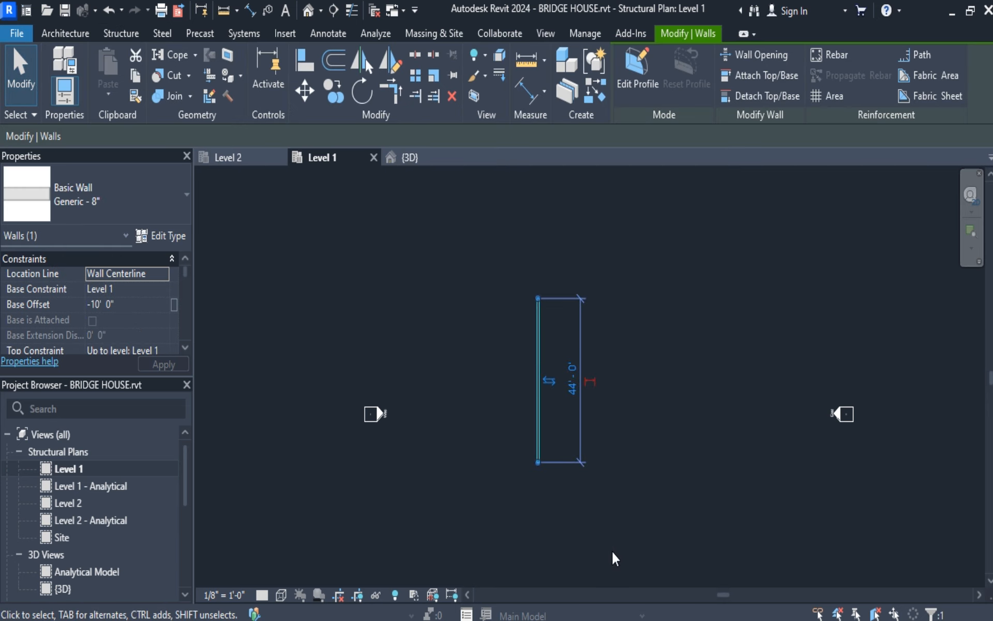
key("Delete")
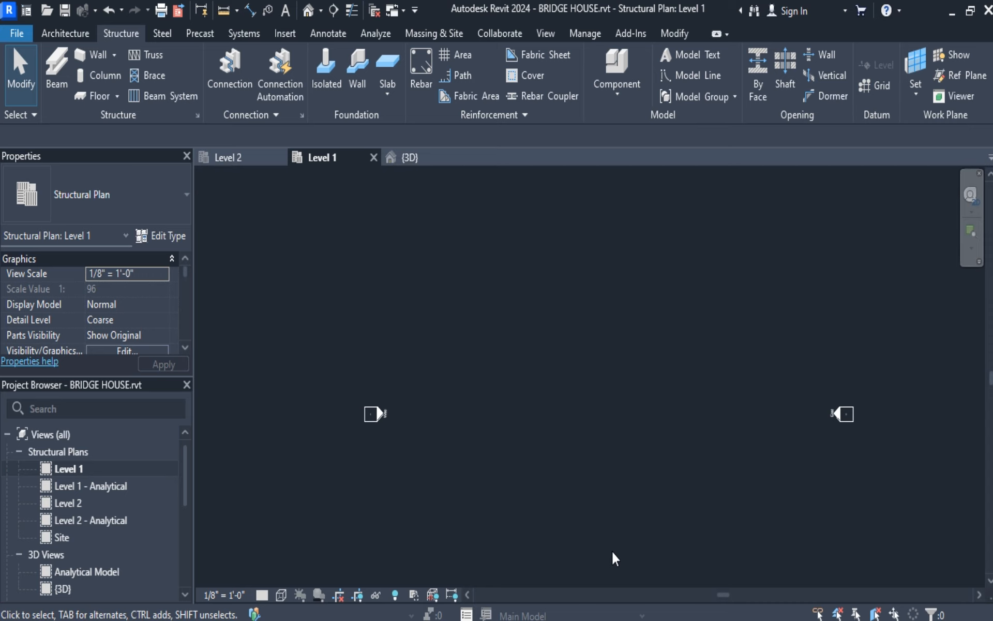
Start a structural wall with the inscribed polygon shape and define it by height instead of depth
left_click(87, 54)
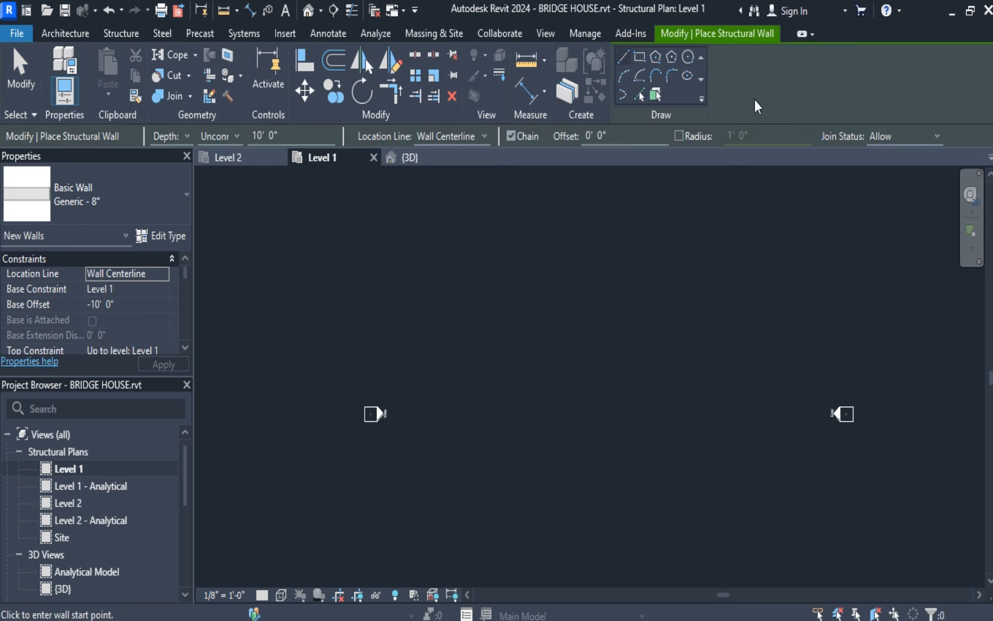
left_click(656, 58)
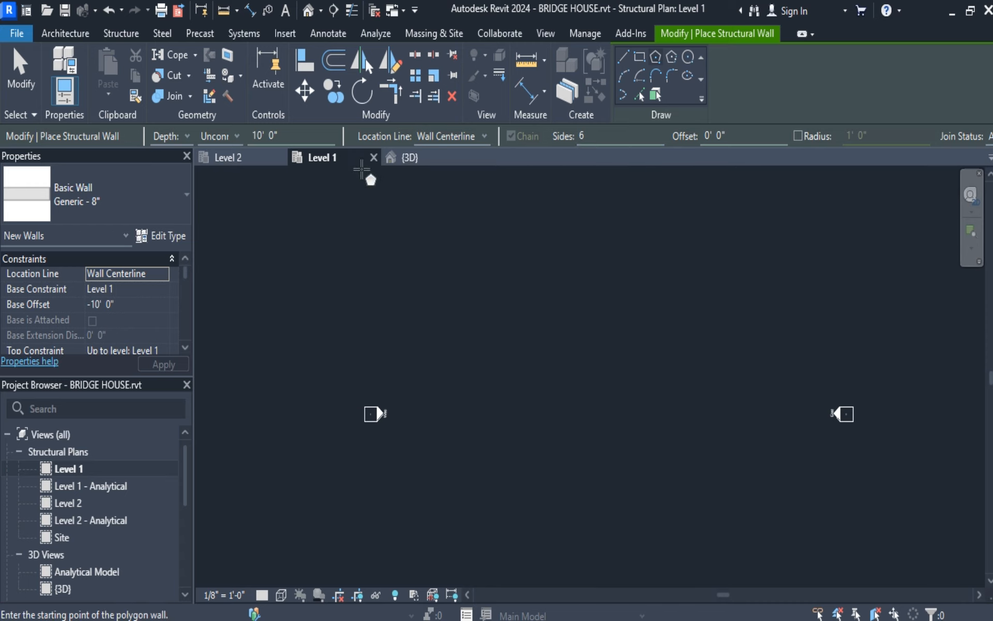
left_click(185, 137)
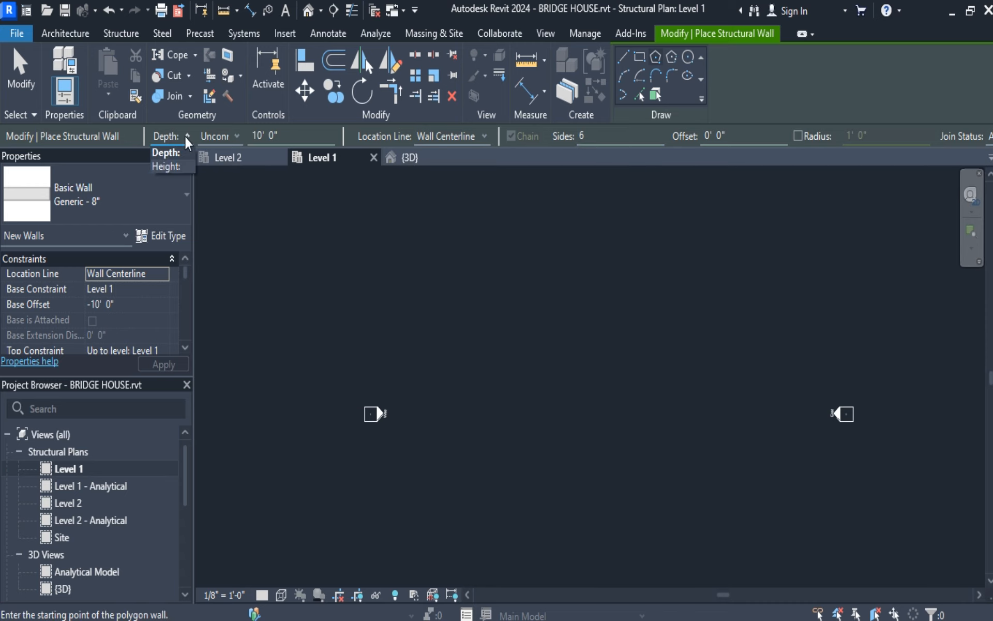
left_click(173, 166)
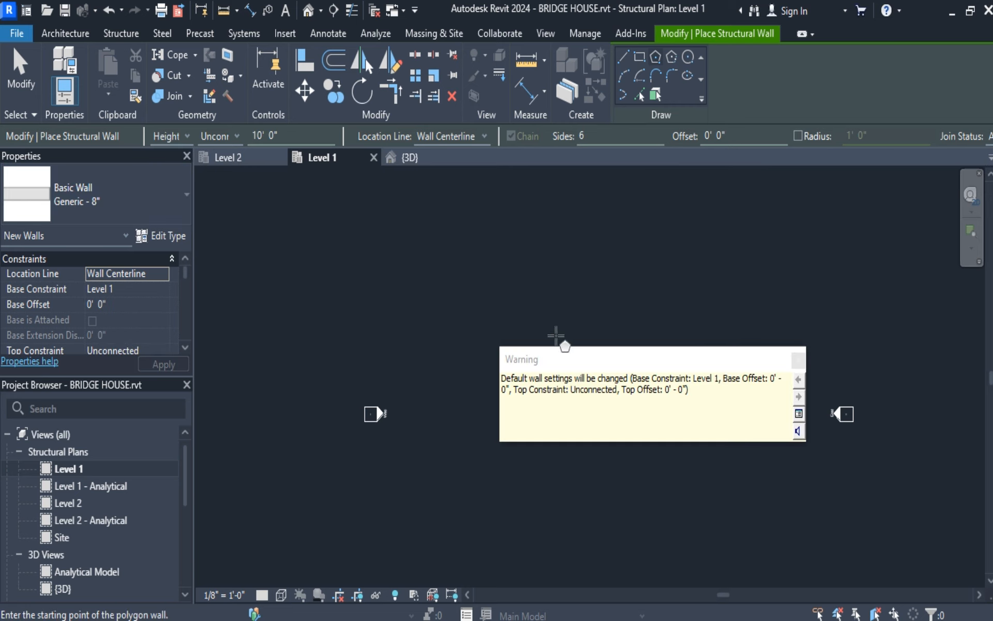
left_click(798, 359)
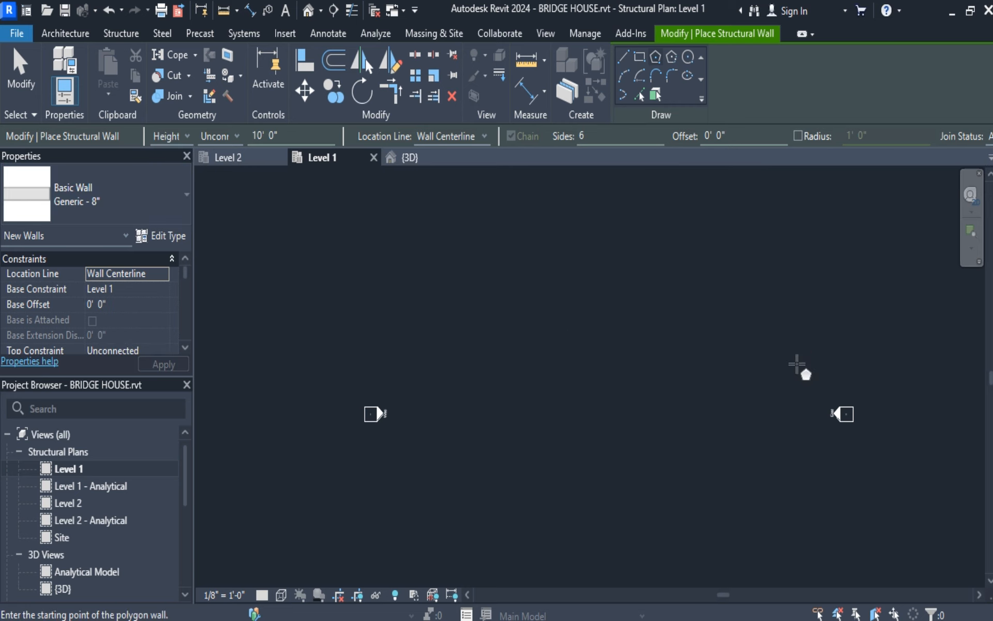
Draw an eight-sided inscribed polygon of structural walls defined by depth, with a radius of about 36', and end the wall command
left_click(188, 136)
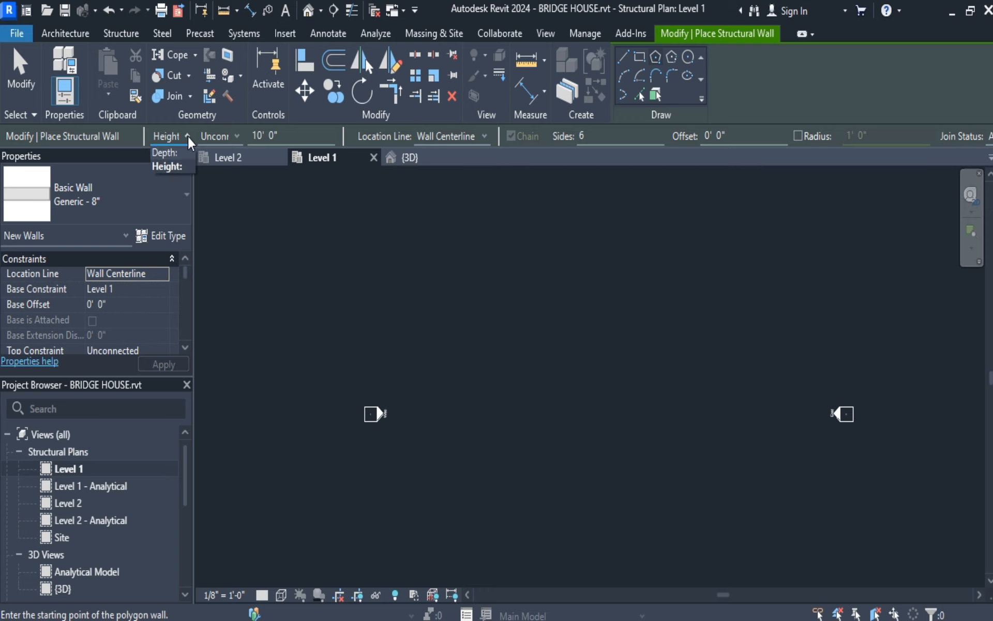
left_click(175, 155)
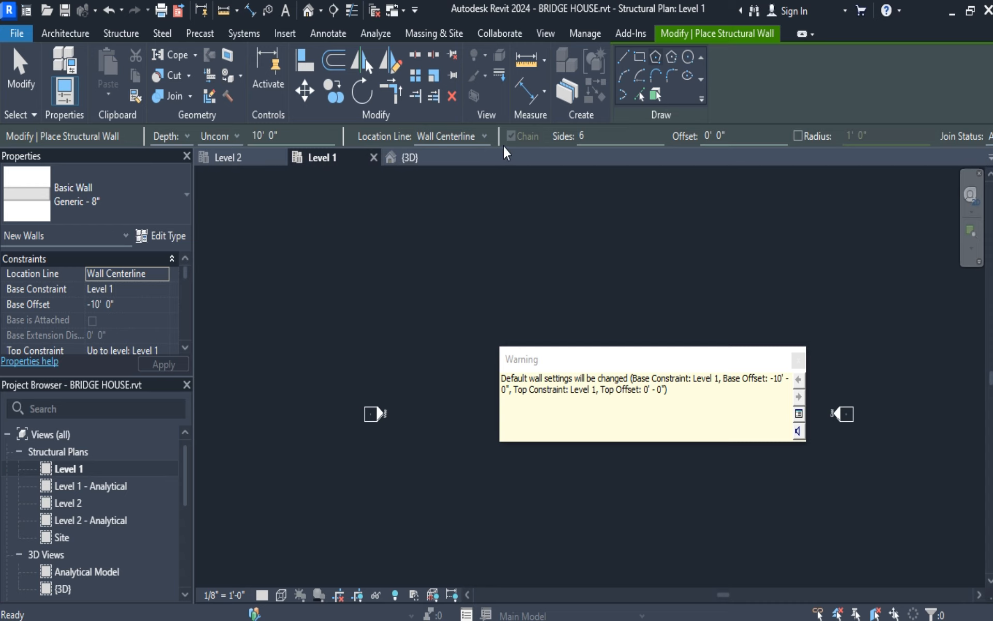
left_click_drag(603, 138, 562, 139)
type("8")
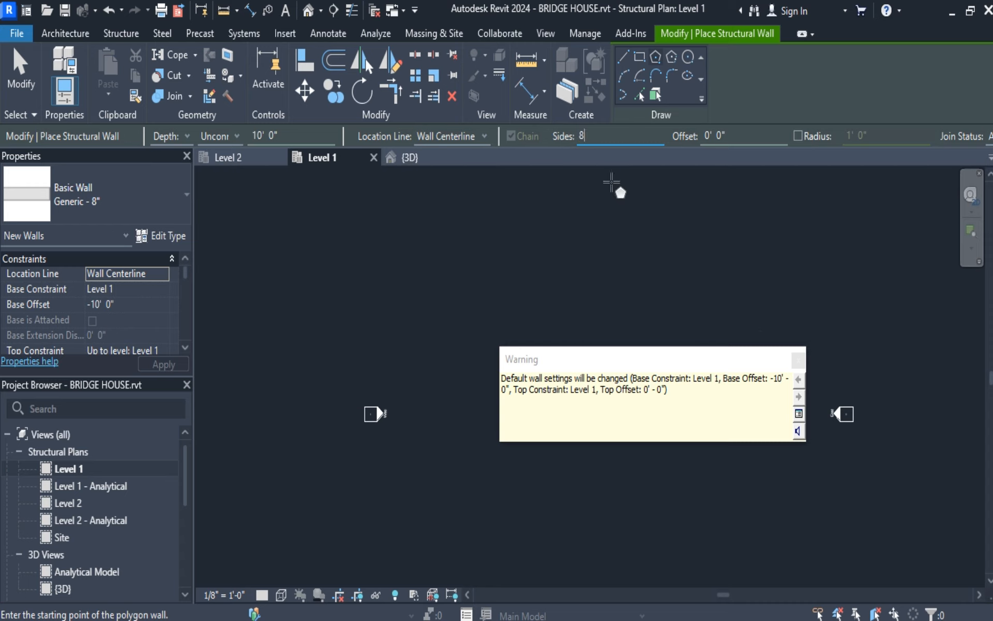
left_click(799, 360)
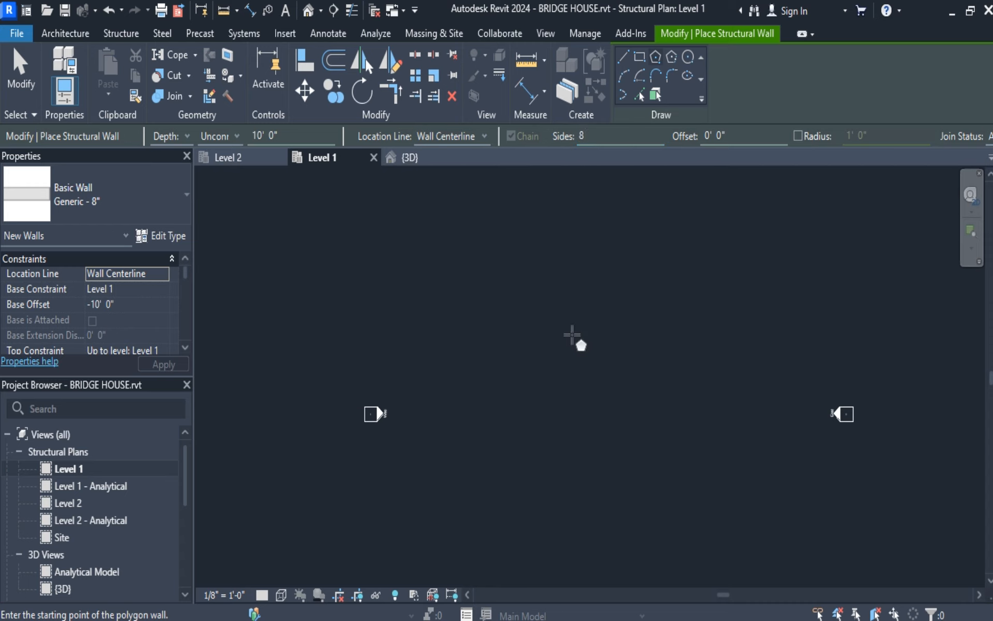
left_click(583, 363)
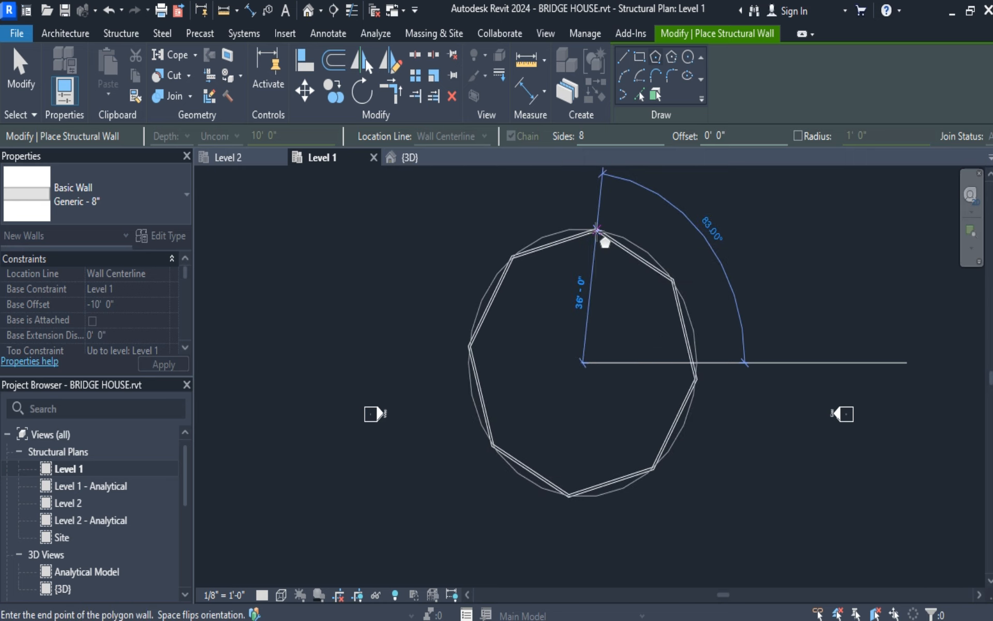
left_click(597, 230)
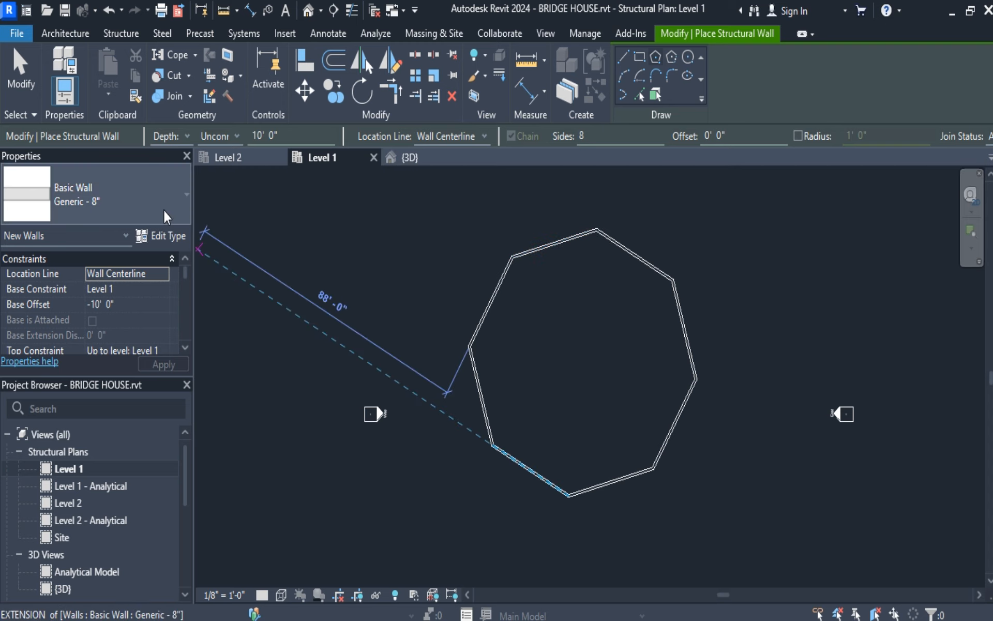
left_click(20, 69)
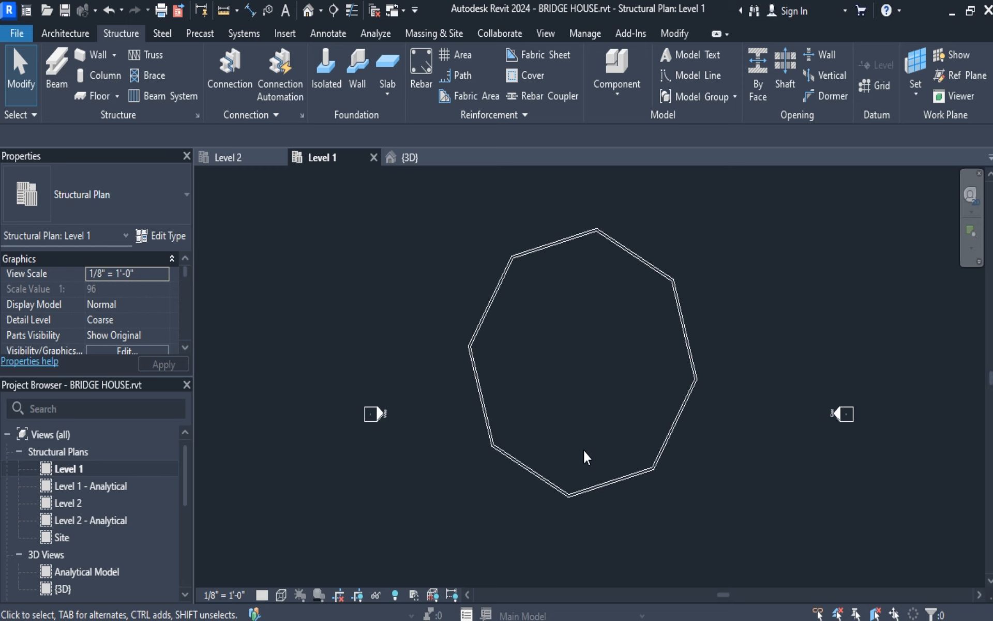
Select all eight walls of the polygon with a selection window and delete them from the Level 1 plan
left_click(492, 290)
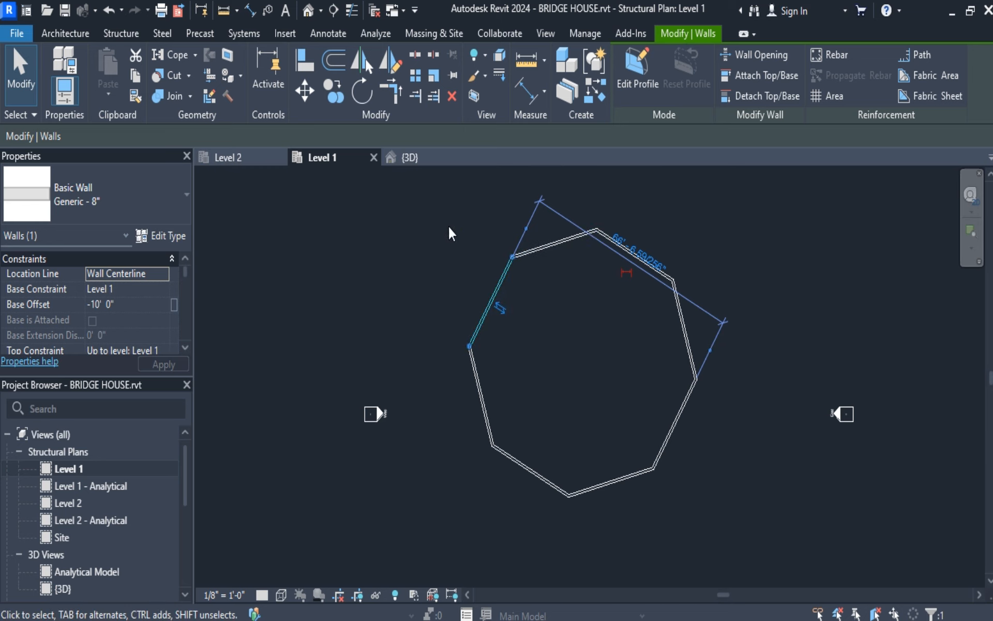
left_click(409, 244)
scroll(450, 237, "down", 1)
left_click_drag(425, 201, 651, 468)
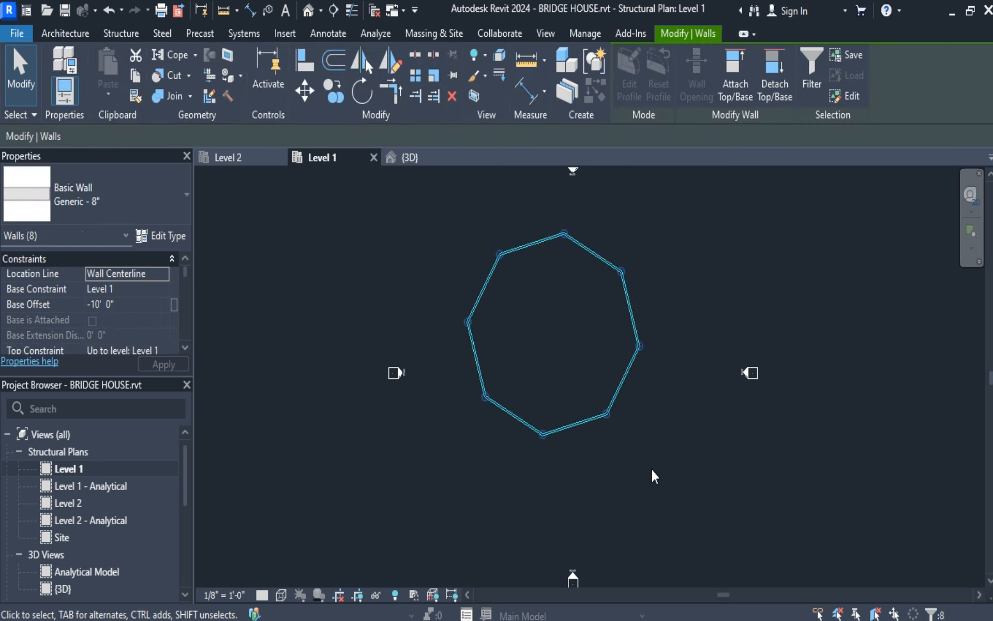
key("Delete")
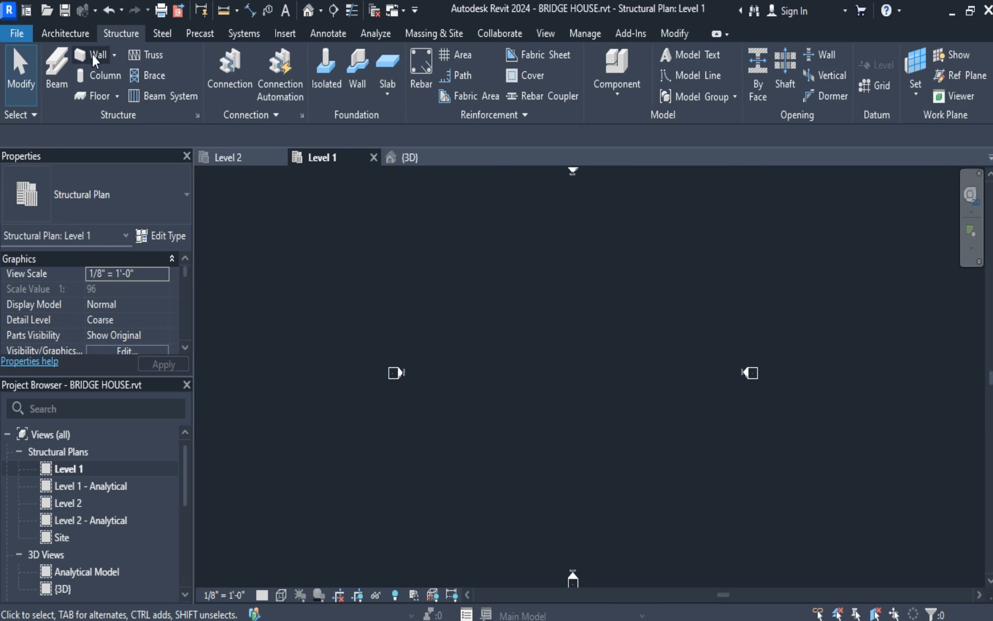
left_click(95, 57)
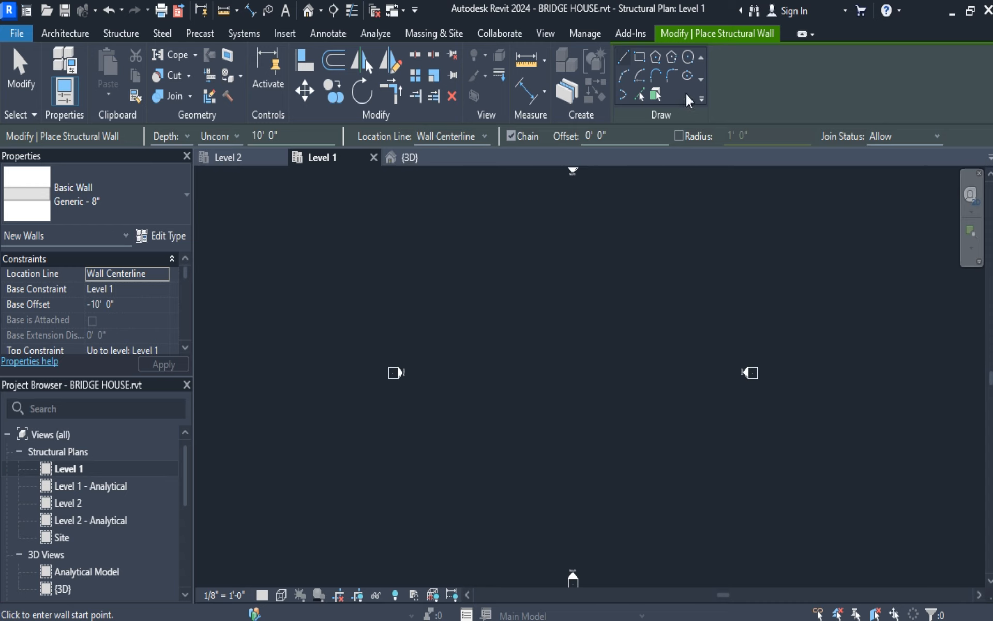
left_click(670, 56)
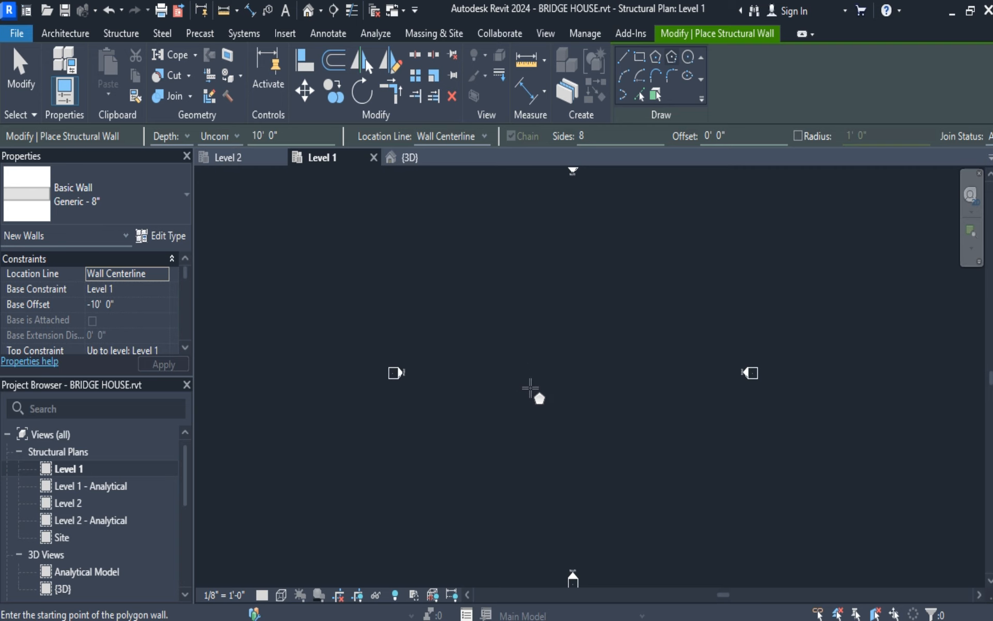
key("Escape")
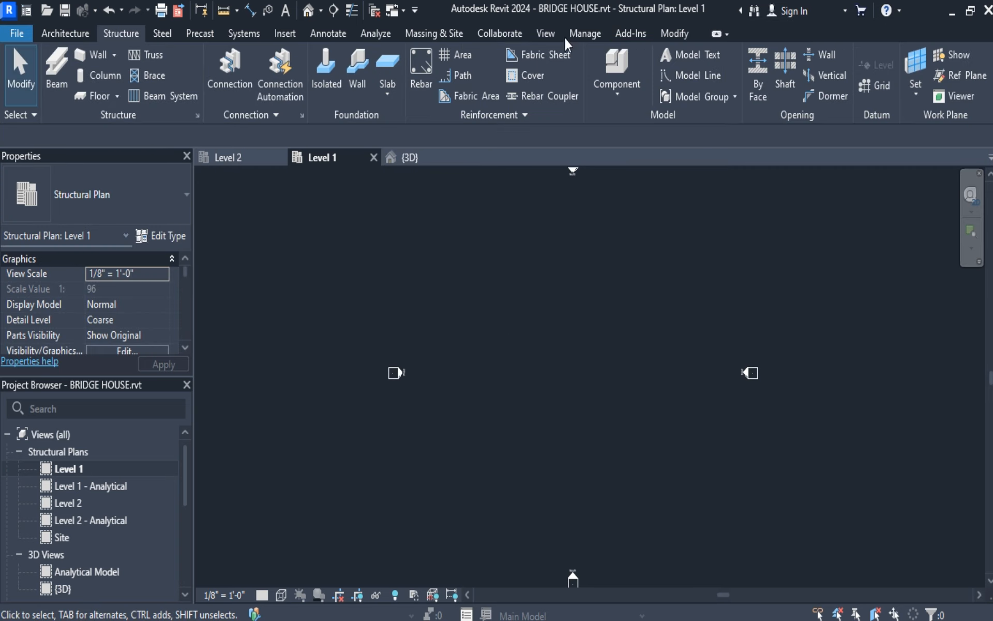
Draw a six-sided circumscribed polygon of structural walls with a radius of about 56' in the Level 1 plan and end the command
left_click(91, 51)
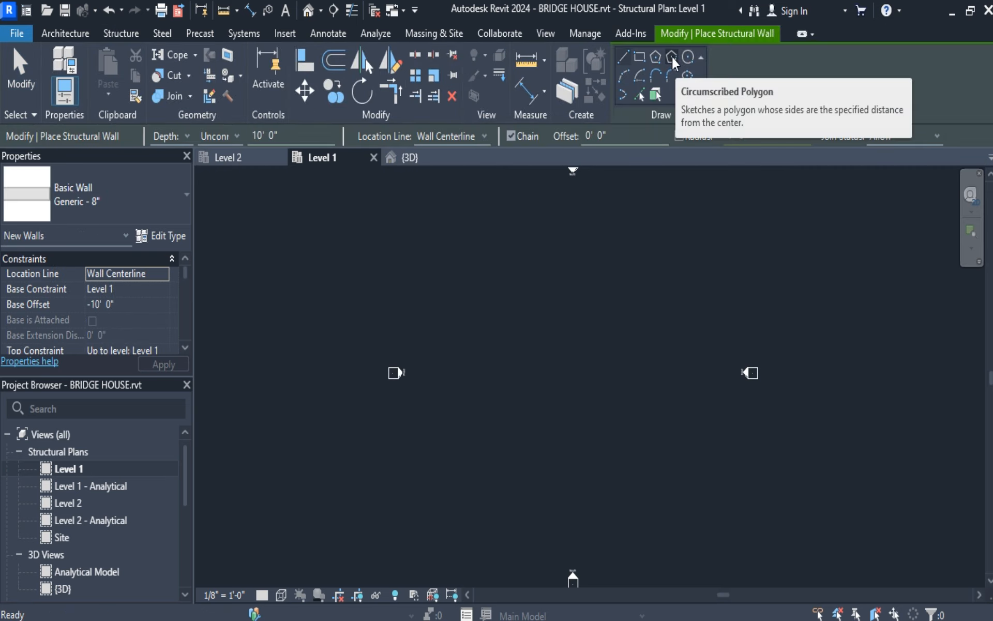
left_click(672, 57)
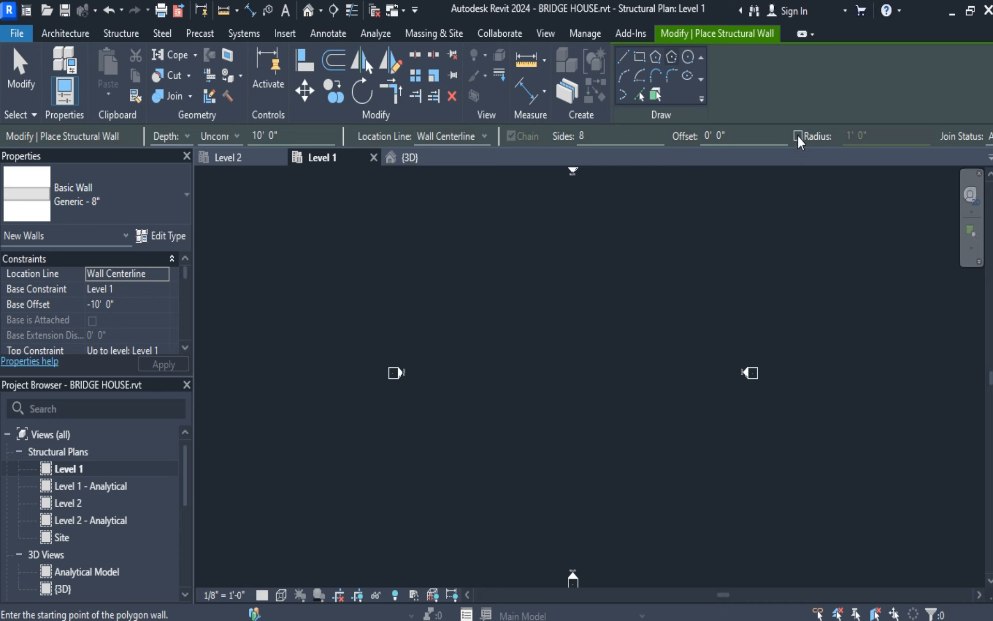
left_click(564, 139)
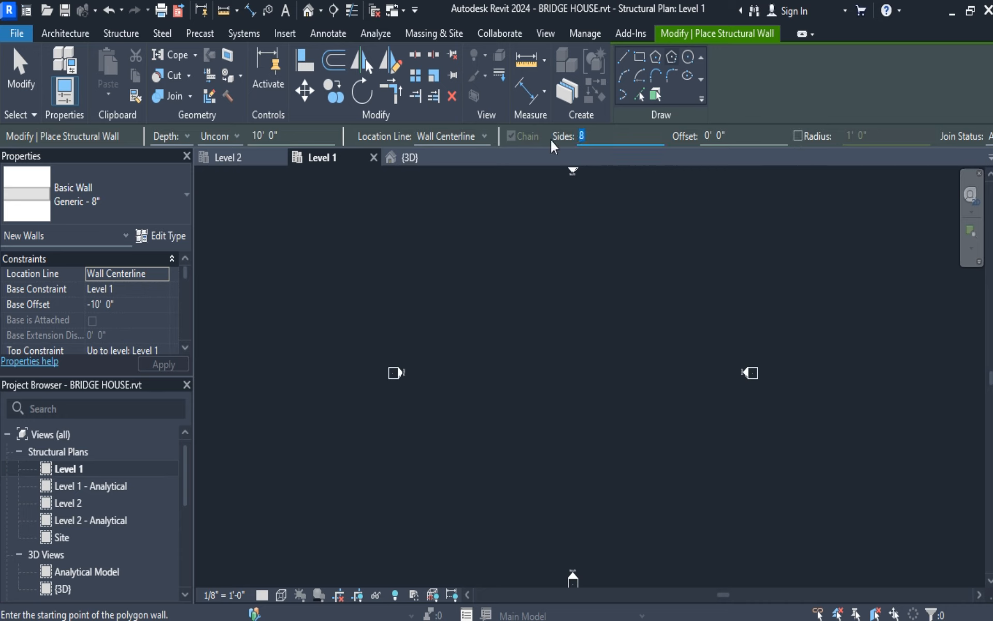
type("6")
left_click(576, 372)
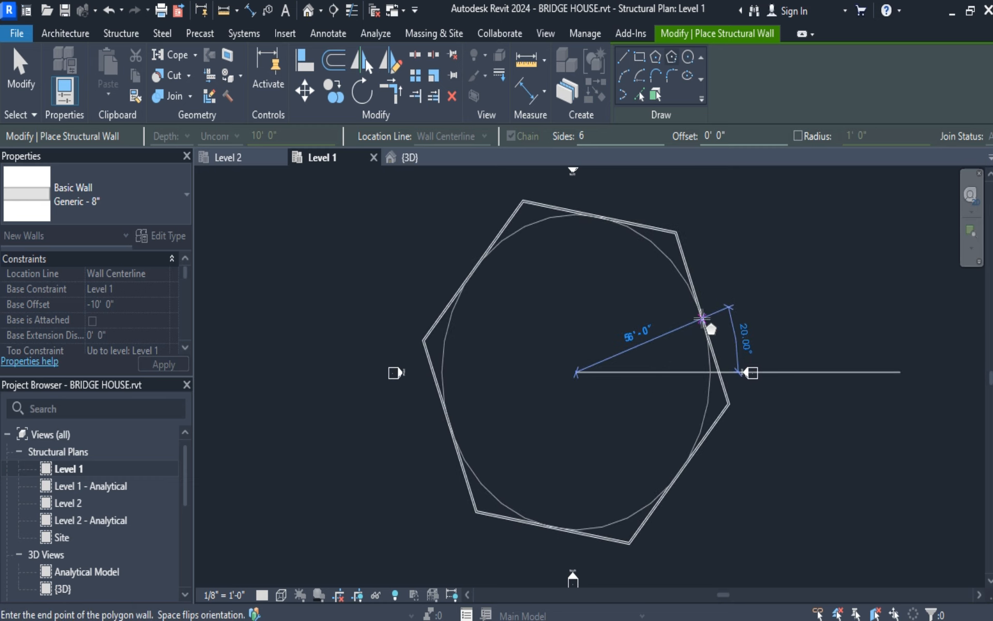
left_click(701, 319)
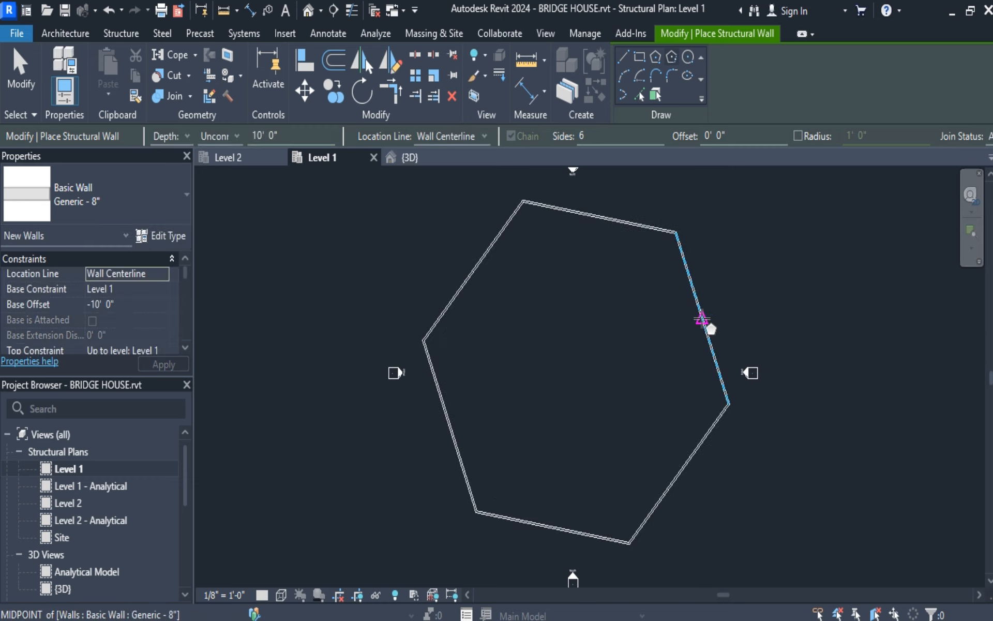
key("Escape")
key("Escape")
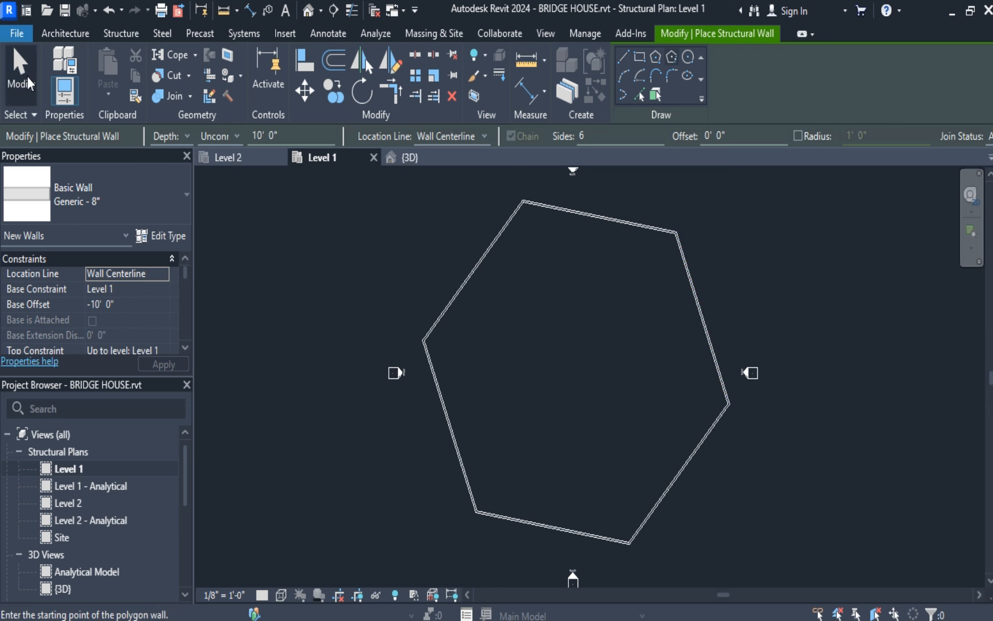
Delete the hexagon's upper, lower and two right-hand walls together with the view arrow of the upper elevation marker, accepting the warning
scroll(560, 495, "down", 1)
scroll(562, 497, "down", 1)
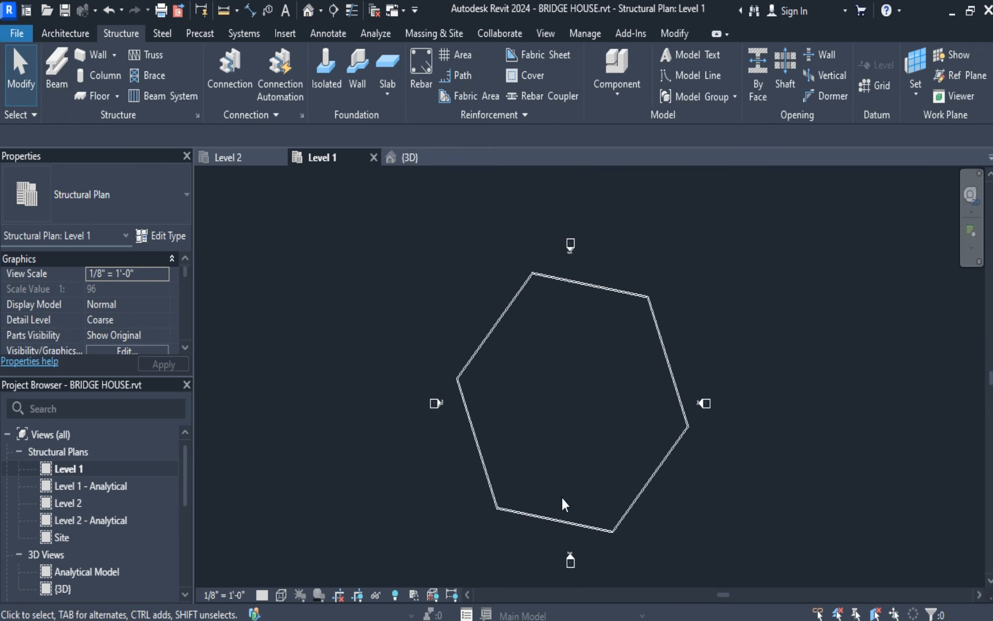
scroll(561, 497, "up", 2)
scroll(562, 497, "up", 1)
scroll(562, 497, "down", 1)
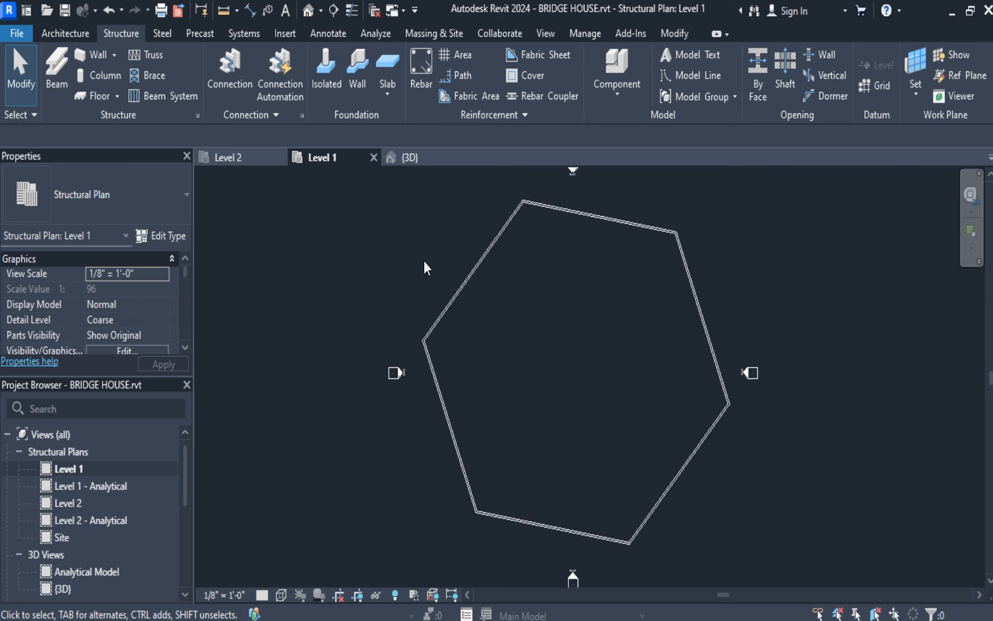
scroll(424, 261, "down", 2)
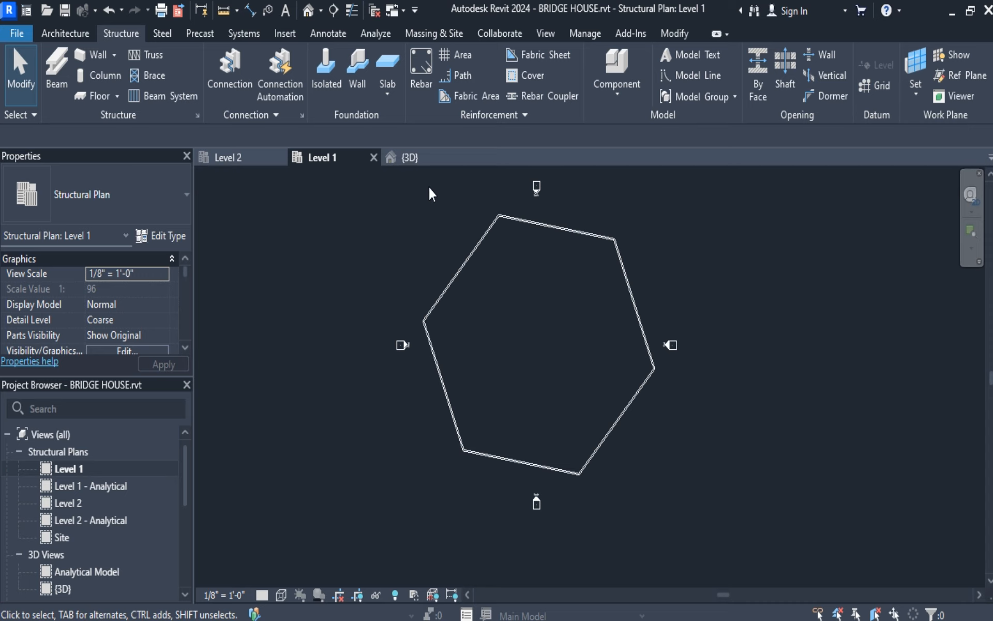
left_click_drag(428, 185, 663, 487)
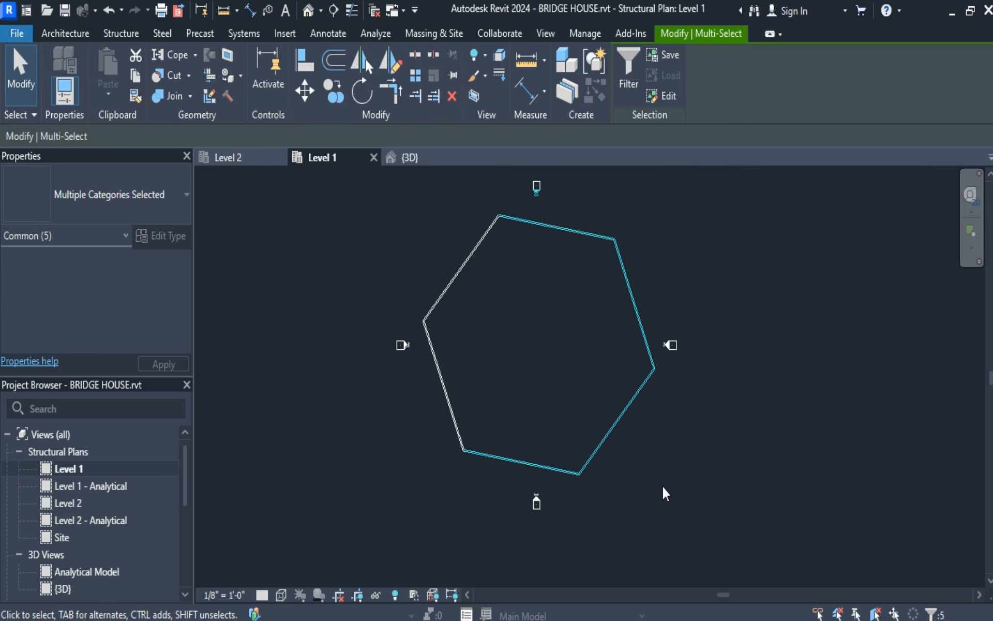
key("Delete")
left_click(552, 377)
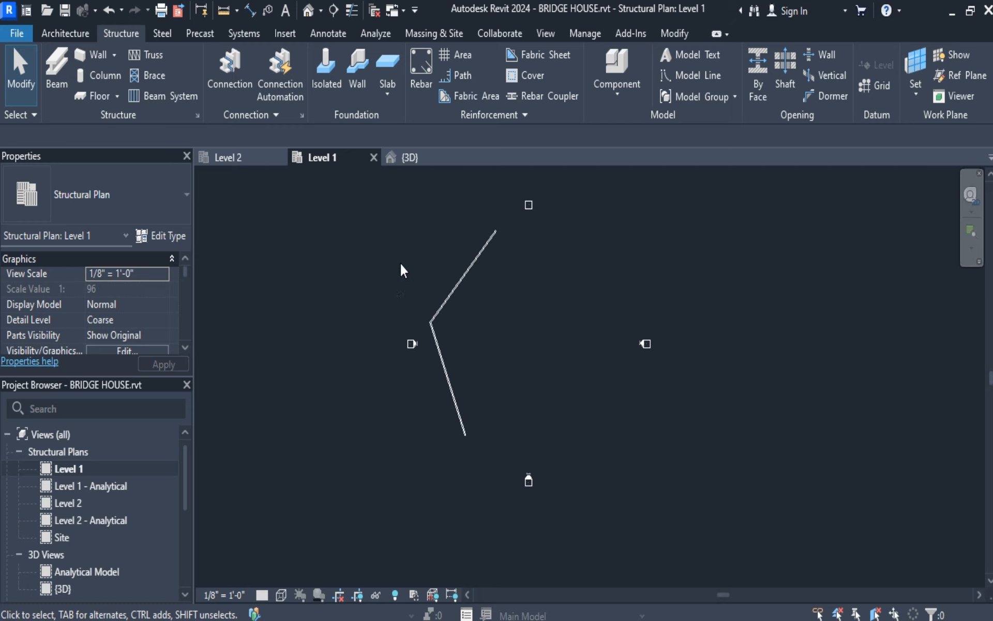
Delete the two remaining hexagon walls and all elevation markers, accepting the removal of the South, West and East elevation views
mouse_move(389, 202)
left_mouse_down()
mouse_move(518, 270)
mouse_move(721, 464)
mouse_move(722, 551)
left_mouse_up()
key("Delete")
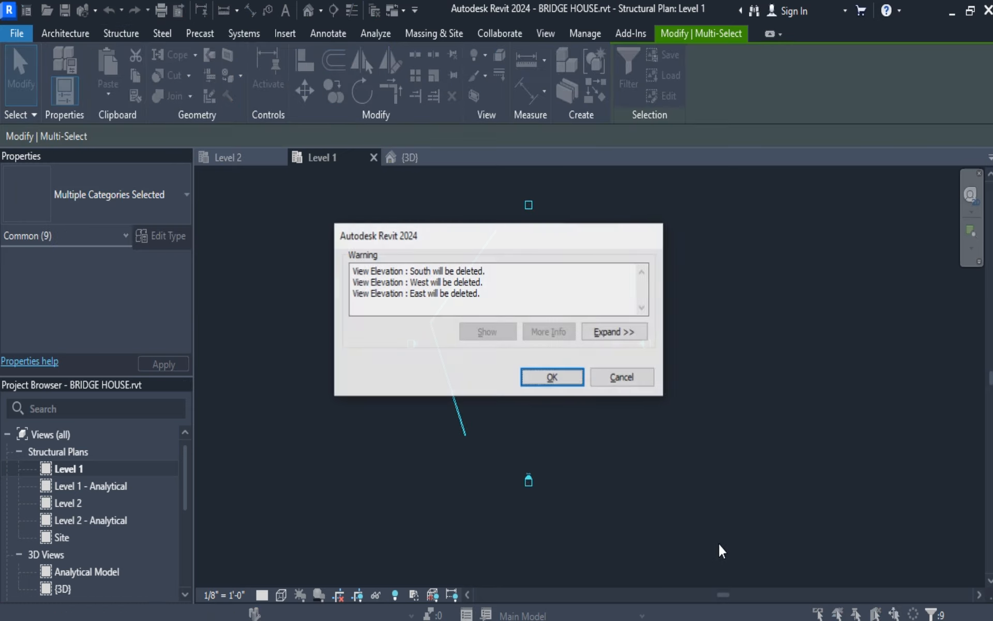
left_click(549, 377)
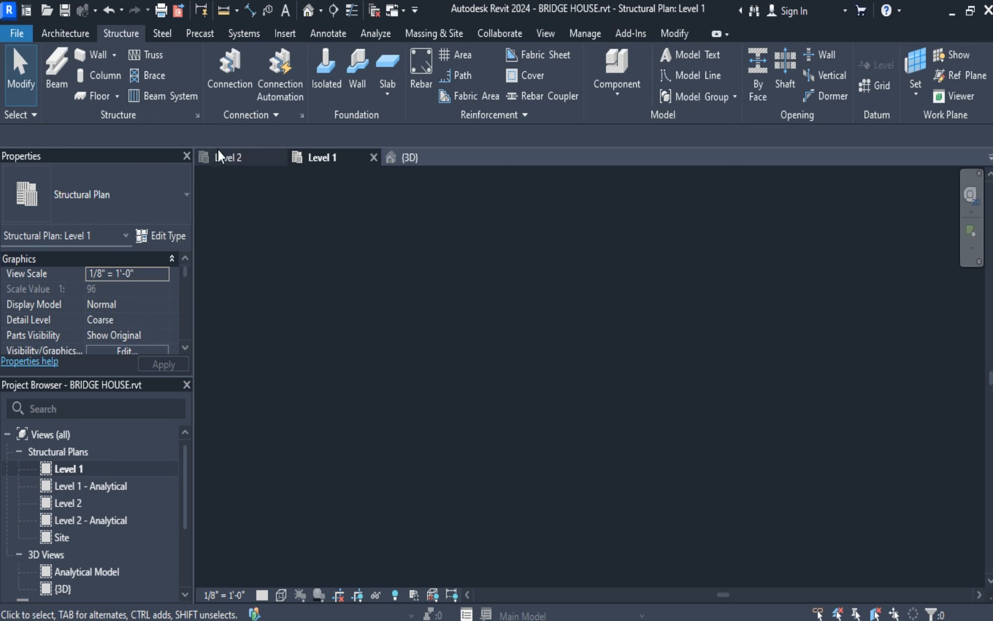
left_click(95, 55)
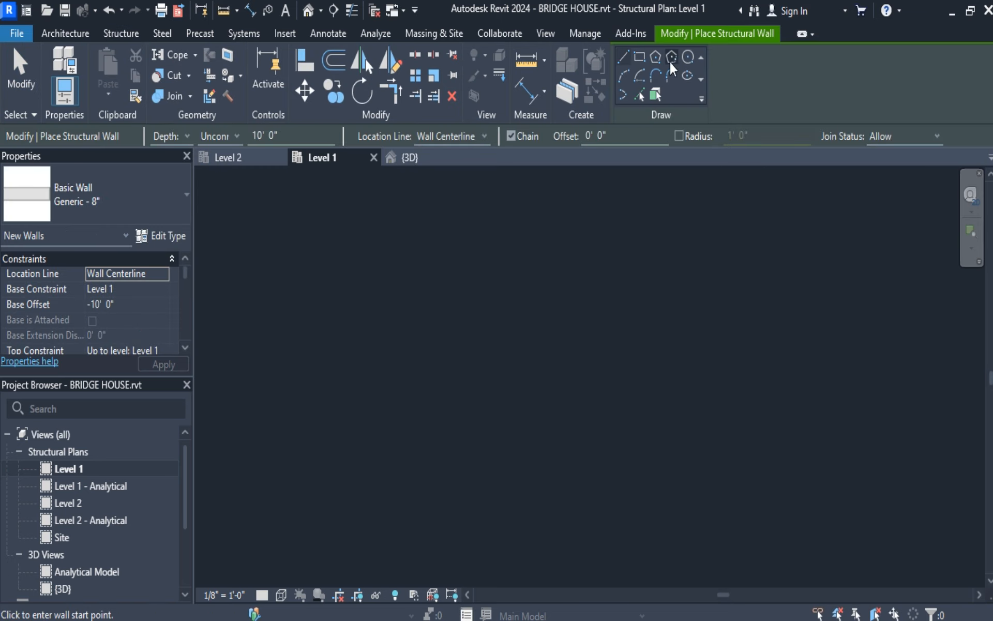
left_click(688, 56)
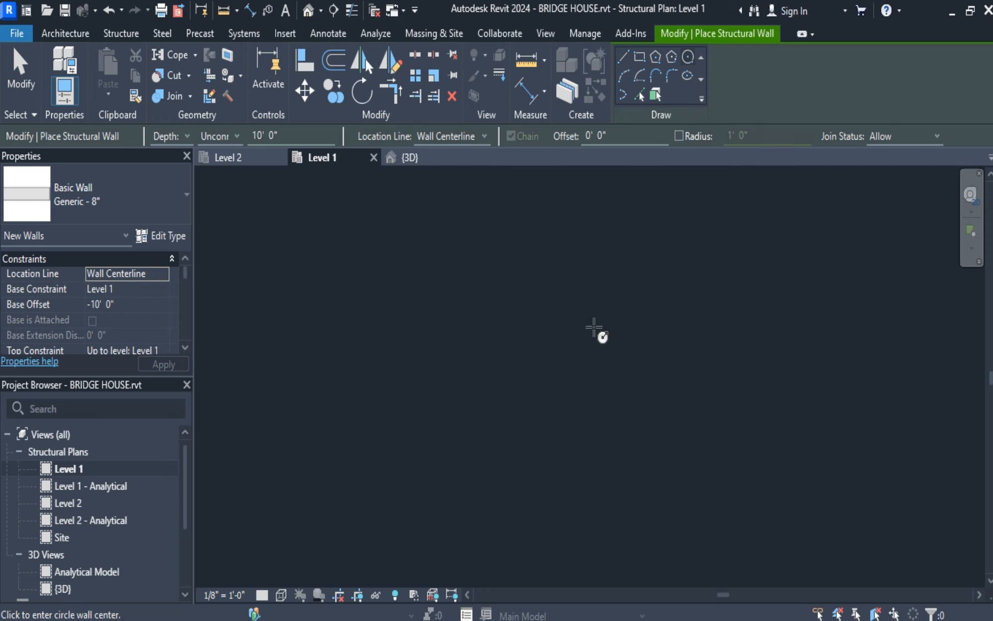
left_click(552, 394)
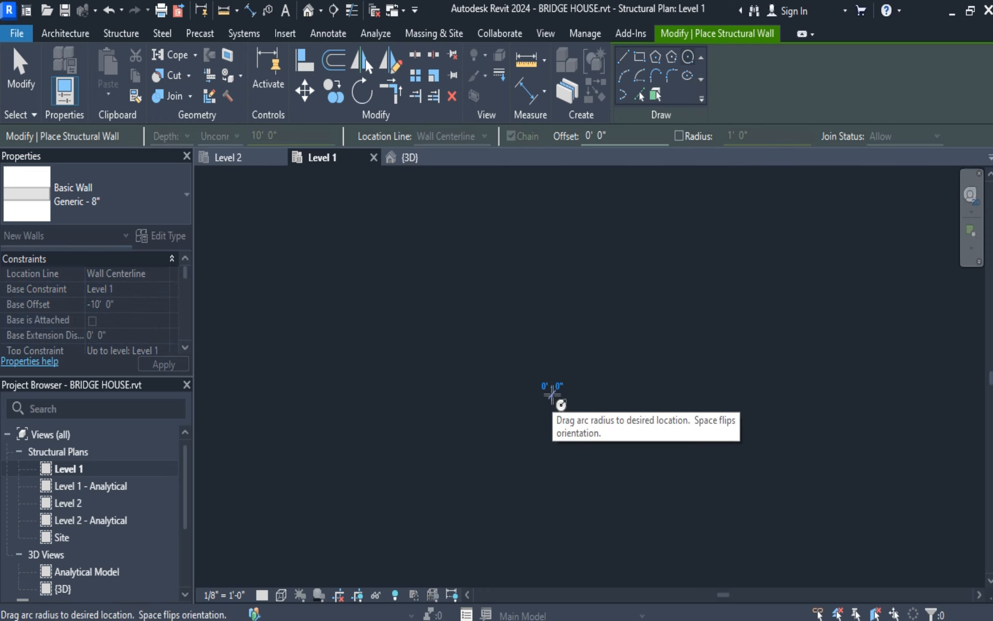
key("Escape")
key("Escape")
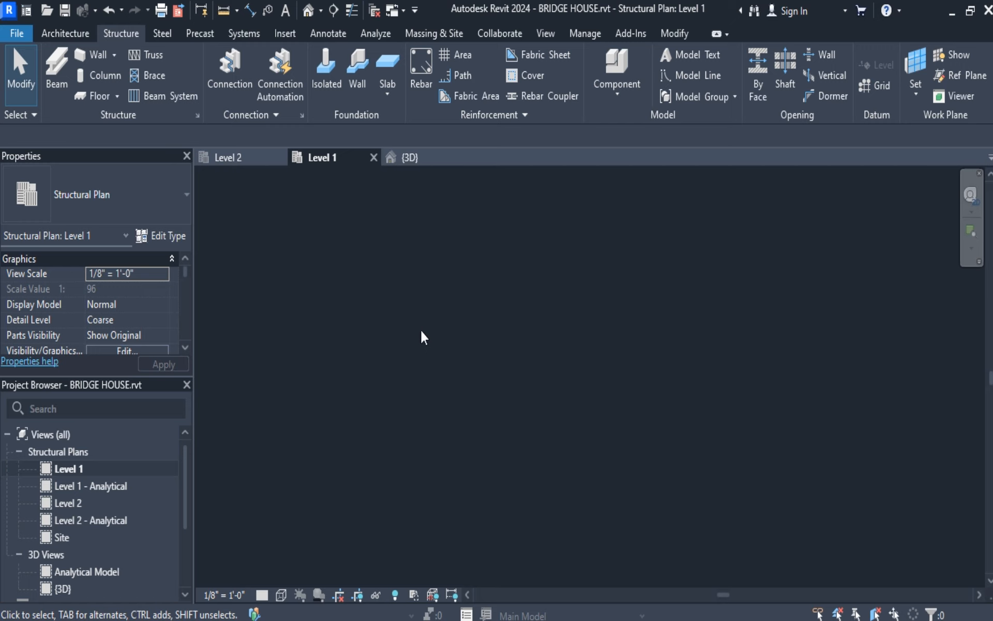
left_click(91, 54)
left_click(688, 56)
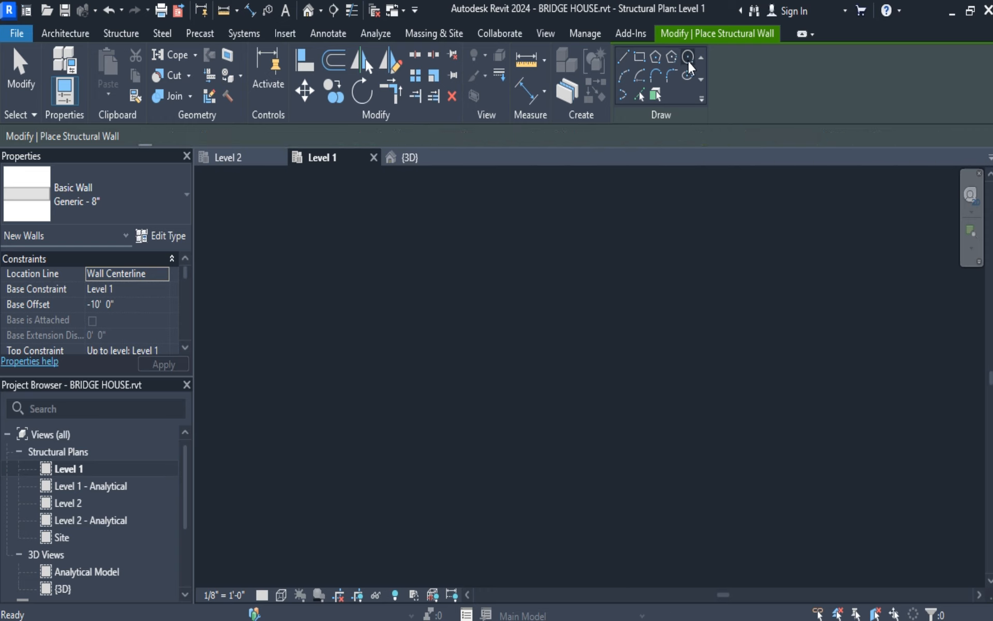
left_click(581, 389)
key("Escape")
key("Escape")
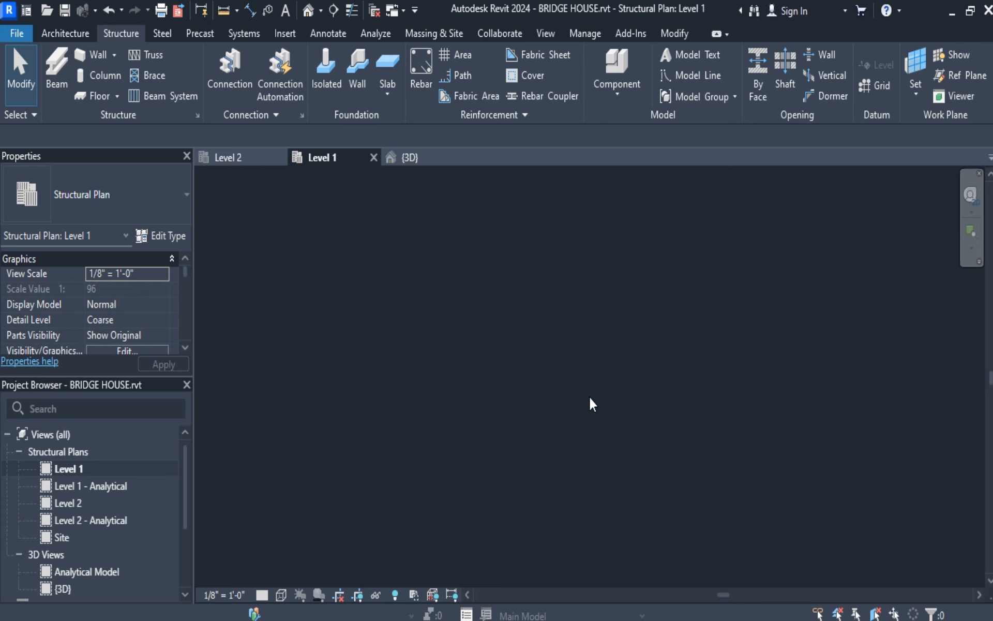
Draw a circular structural wall with a 100' radius in the Level 1 plan and end the command
left_click(96, 54)
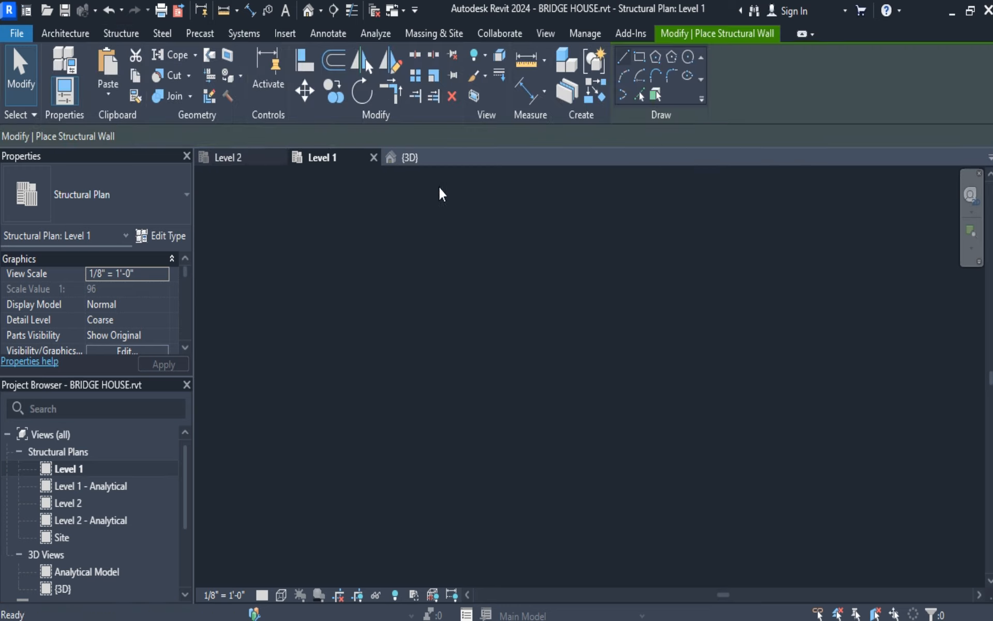
left_click(685, 58)
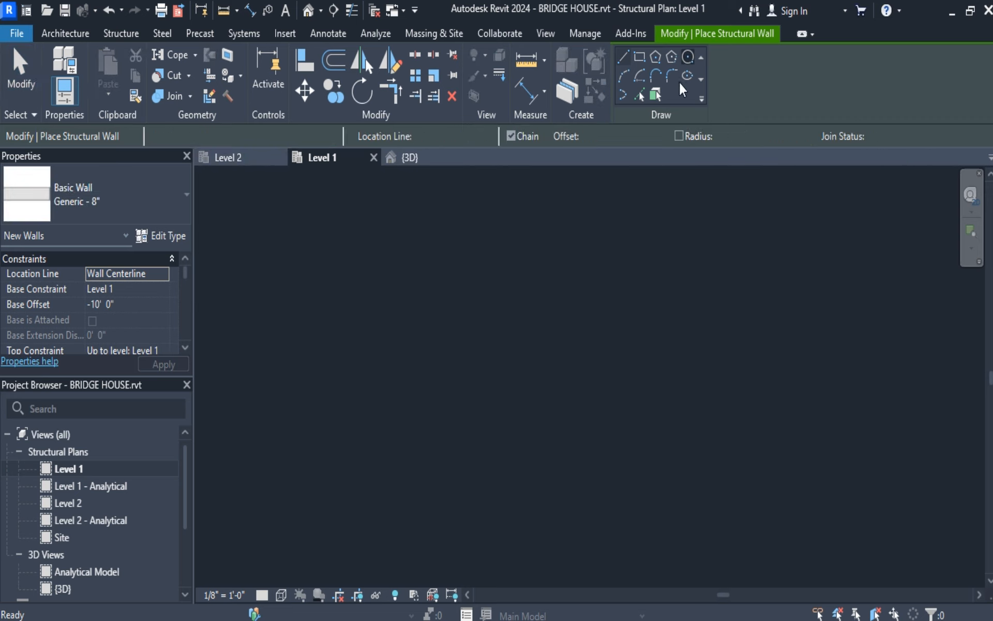
left_click(563, 392)
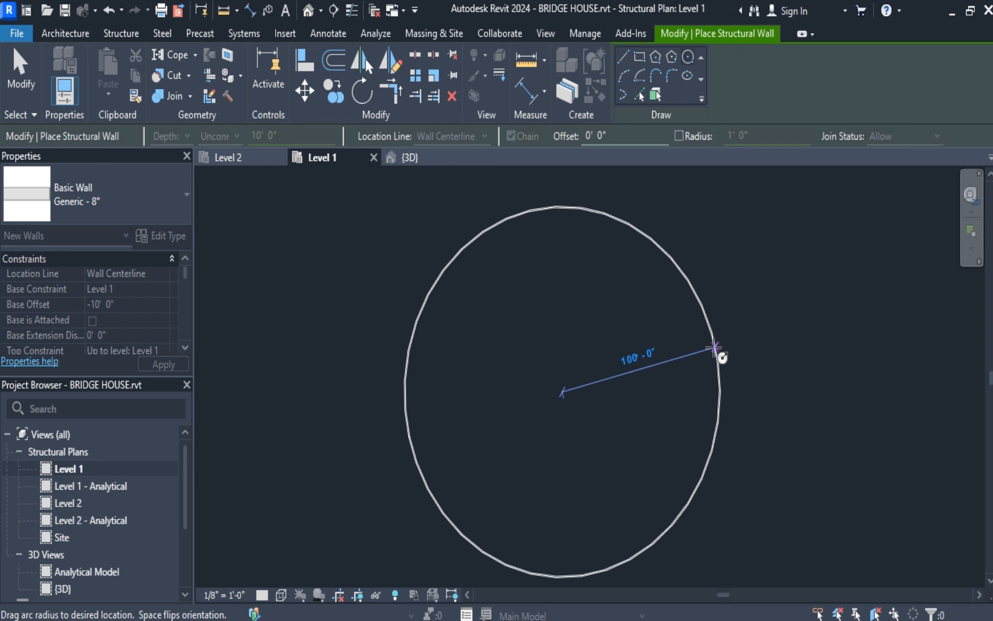
left_click(714, 347)
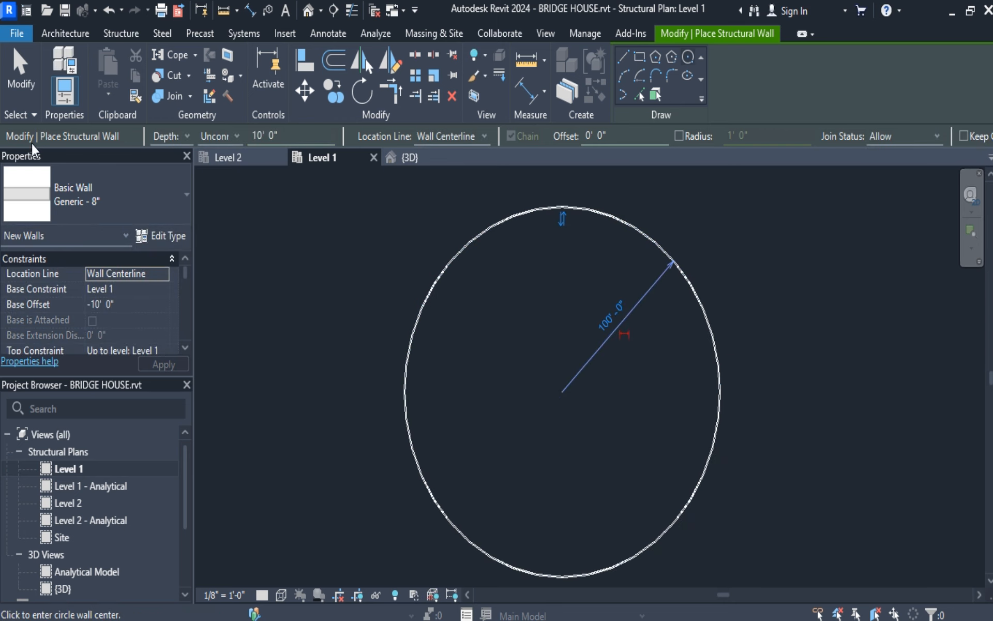
left_click(20, 70)
scroll(449, 353, "down", 2)
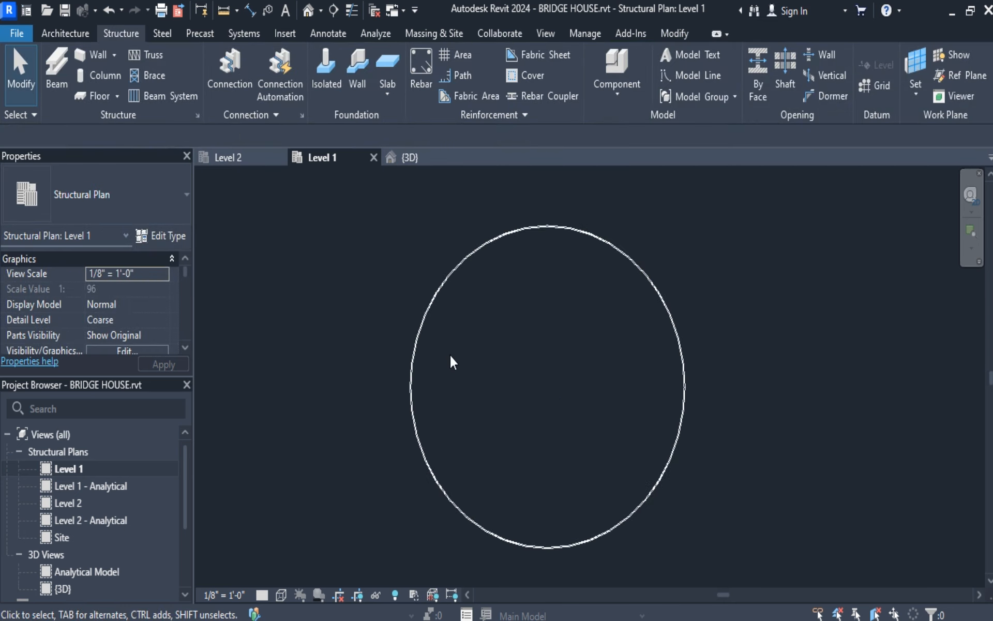
scroll(449, 353, "up", 1)
Open the 3D view on the circular wall and set its detail level to Fine
left_click(407, 158)
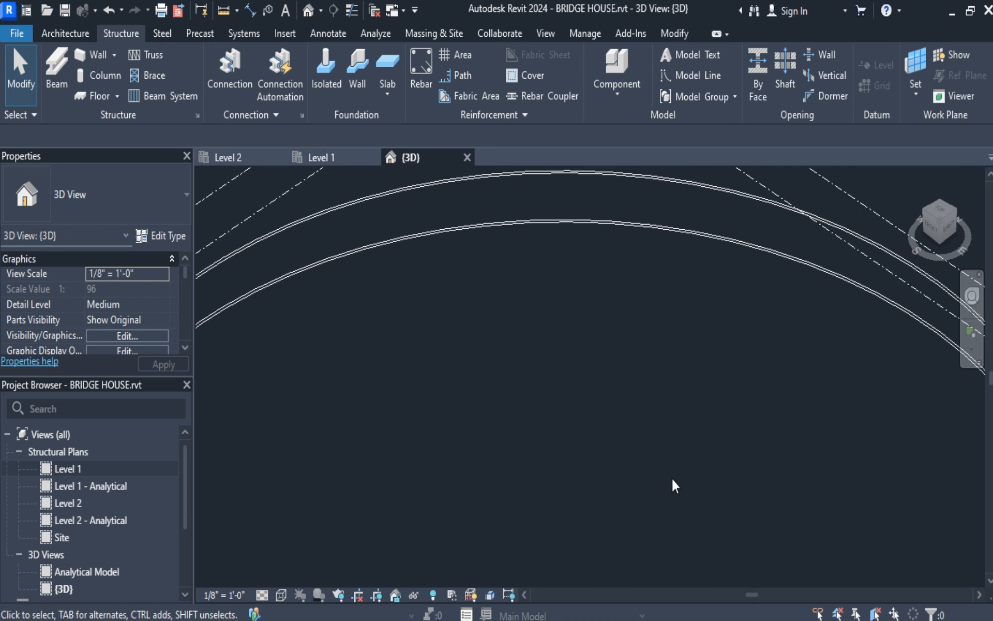
scroll(671, 484, "down", 4)
middle_click_drag(688, 502, 659, 363)
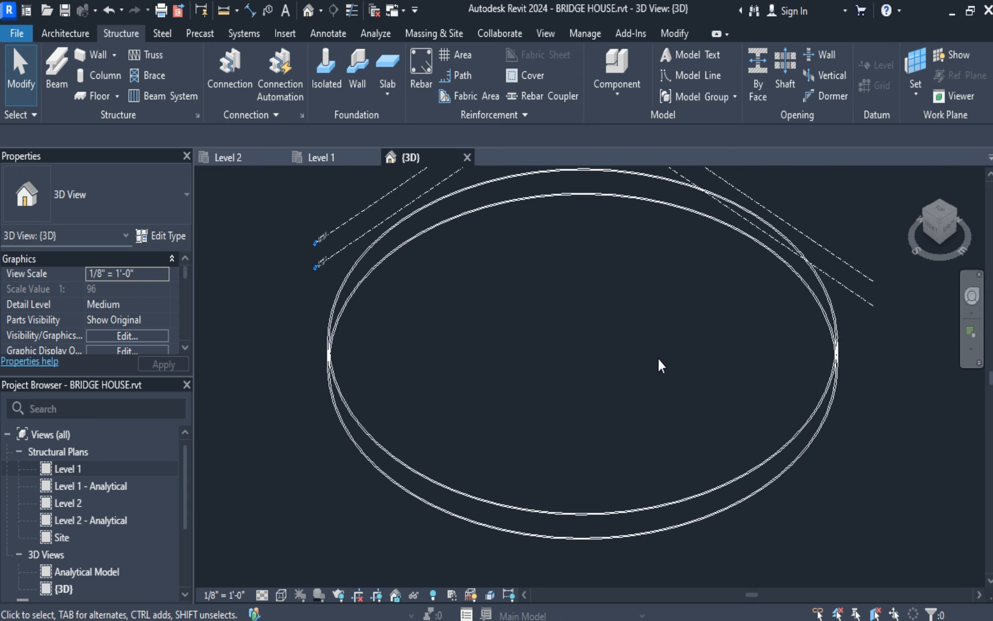
scroll(656, 362, "down", 1)
left_click(261, 595)
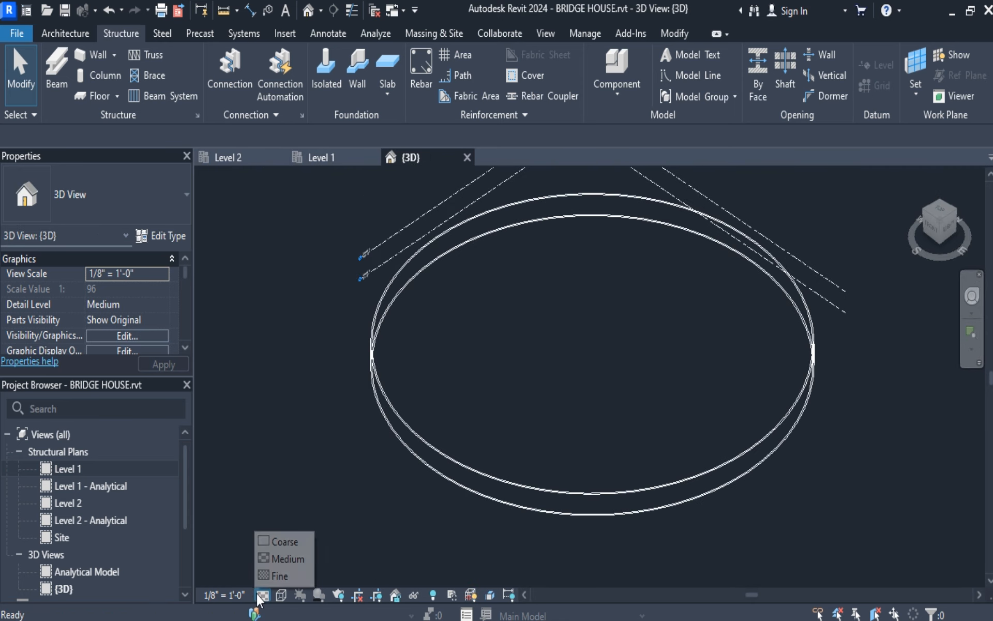
left_click(272, 575)
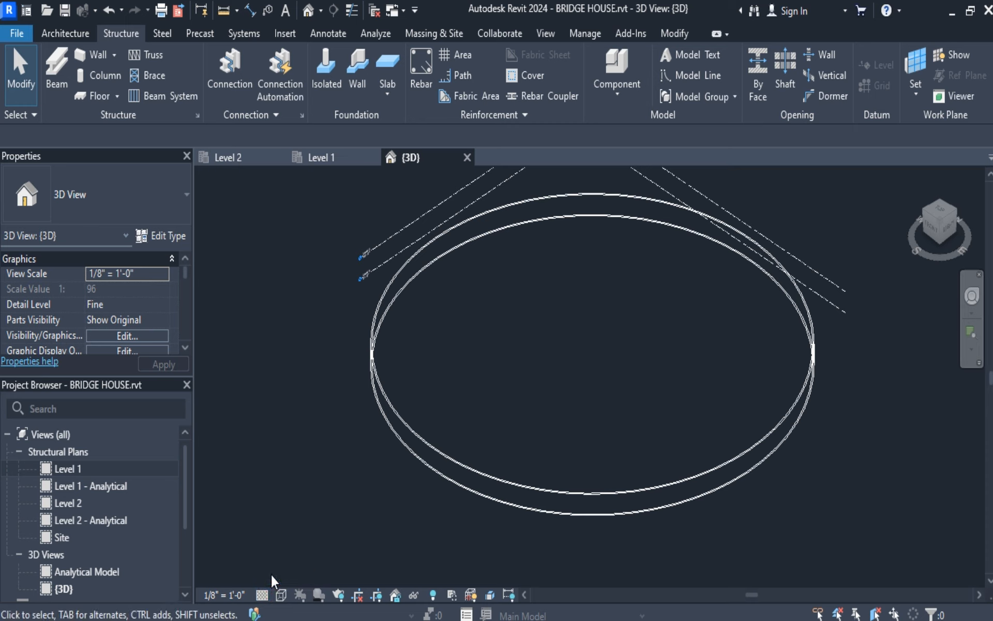
Preview the circular wall in the Realistic visual style and return the 3D view to Wireframe
left_click(283, 594)
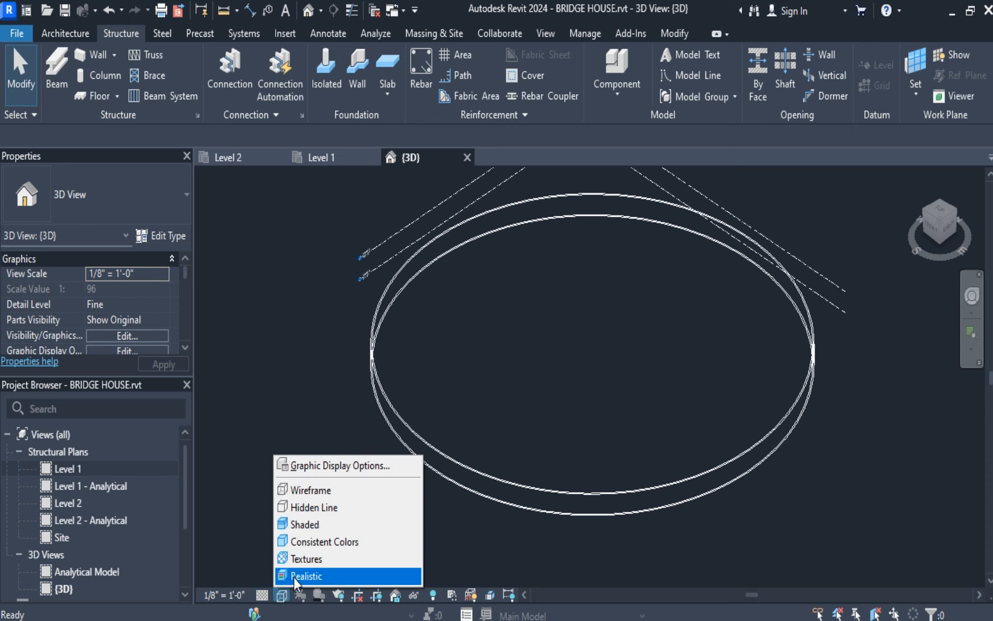
left_click(294, 577)
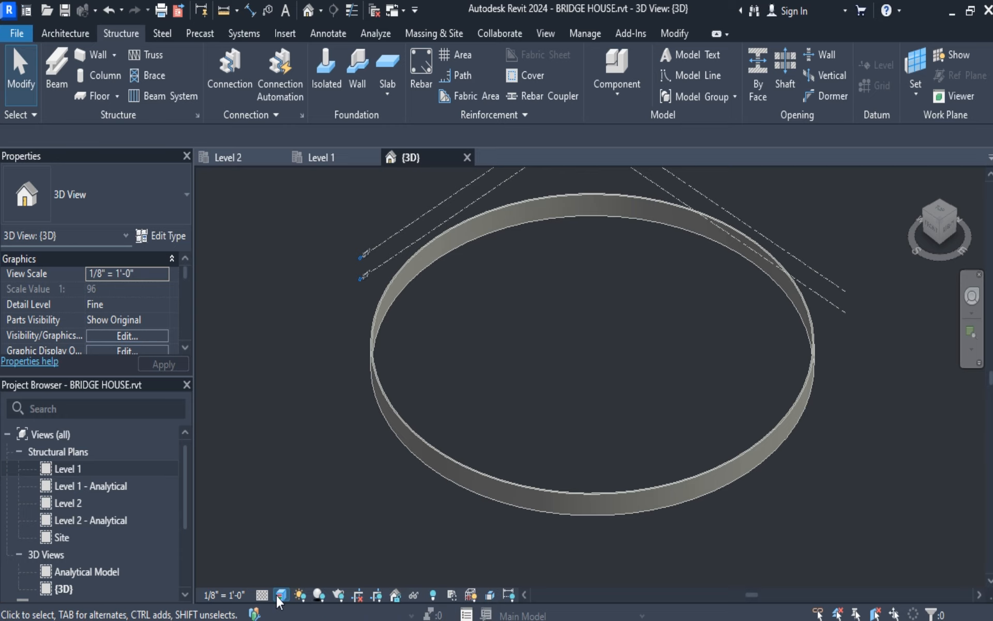
left_click(280, 595)
left_click(321, 488)
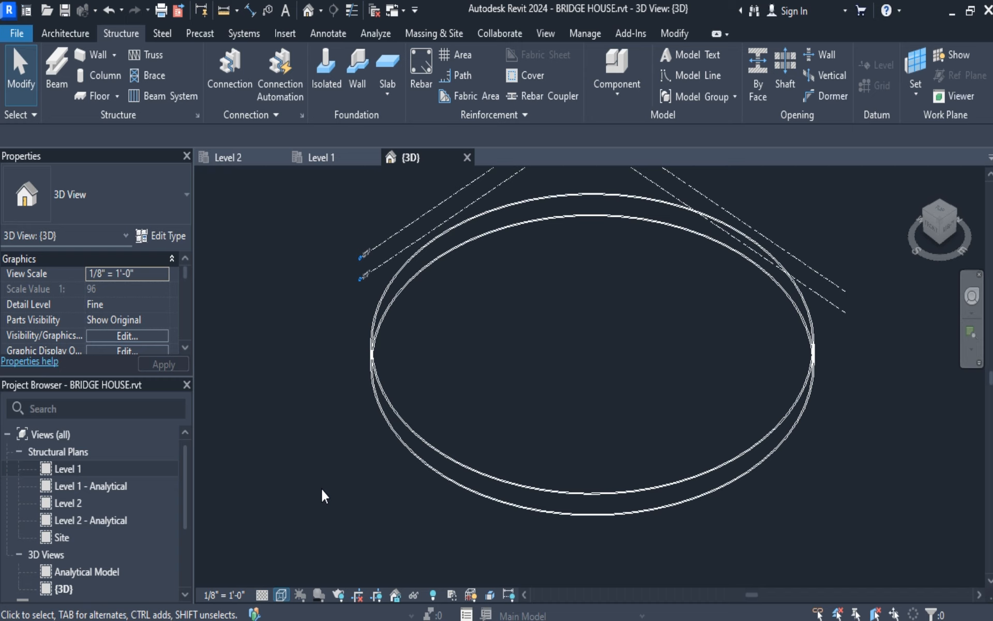
Return to the Level 1 plan, select the whole circular wall with a selection window and delete it
left_click(331, 157)
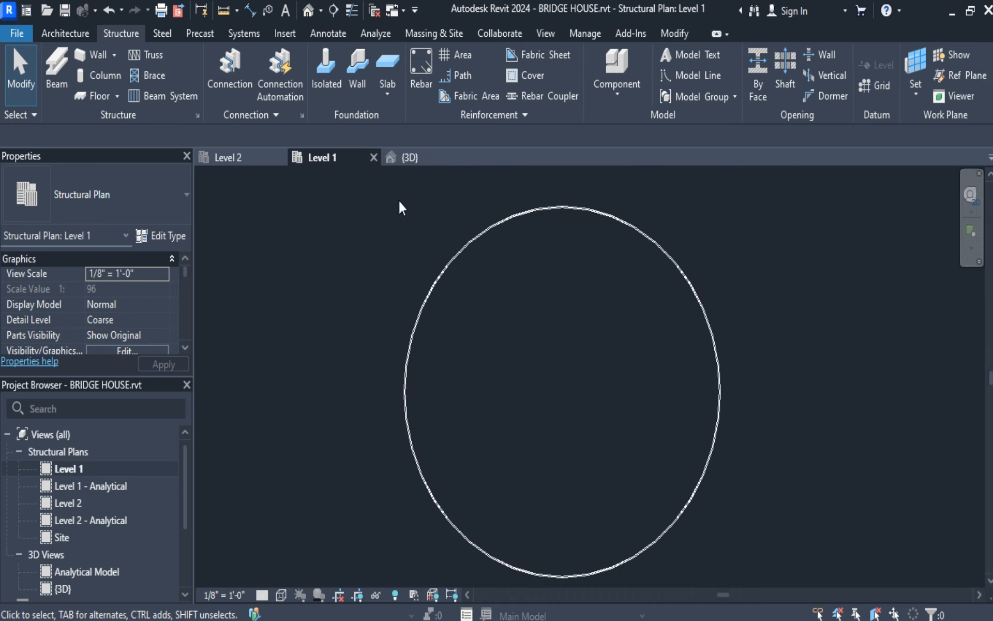
left_click_drag(378, 180, 766, 584)
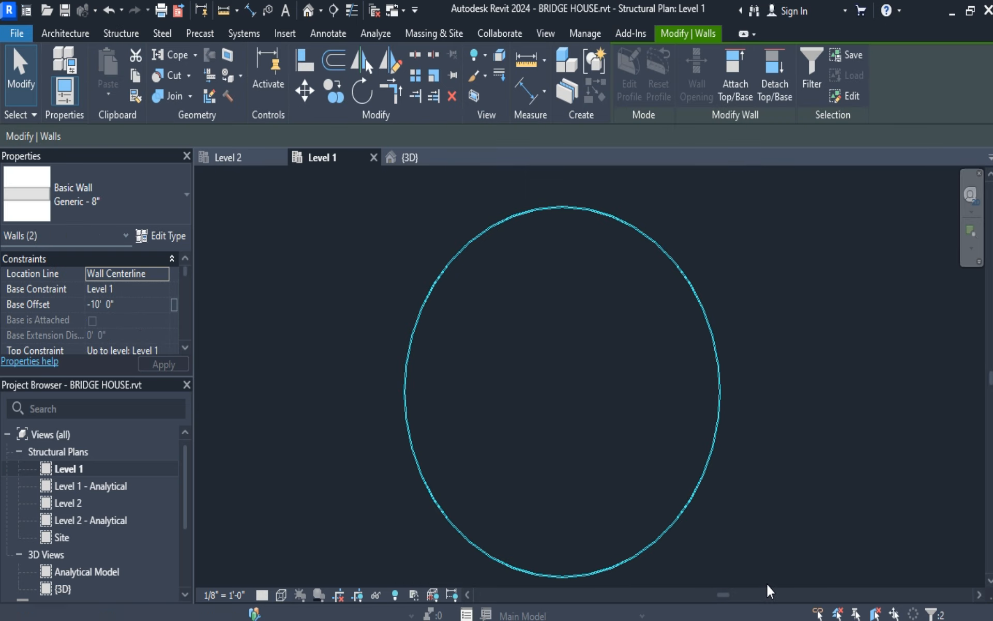
key("Delete")
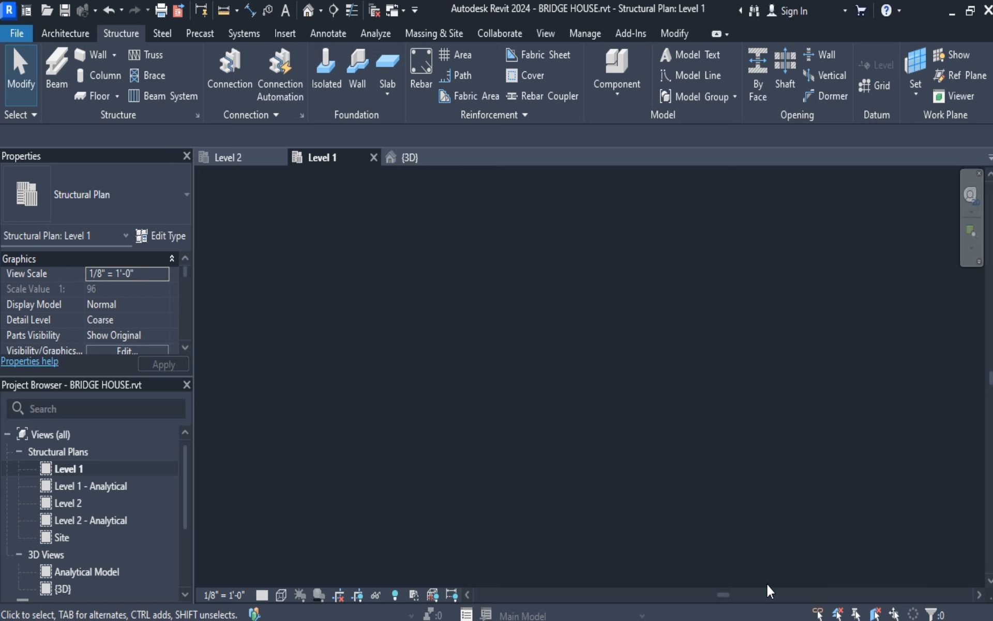
Draw a start-end-radius arc structural wall with a radius of about 53' and a sweep of about 205° in the Level 1 plan
left_click(99, 58)
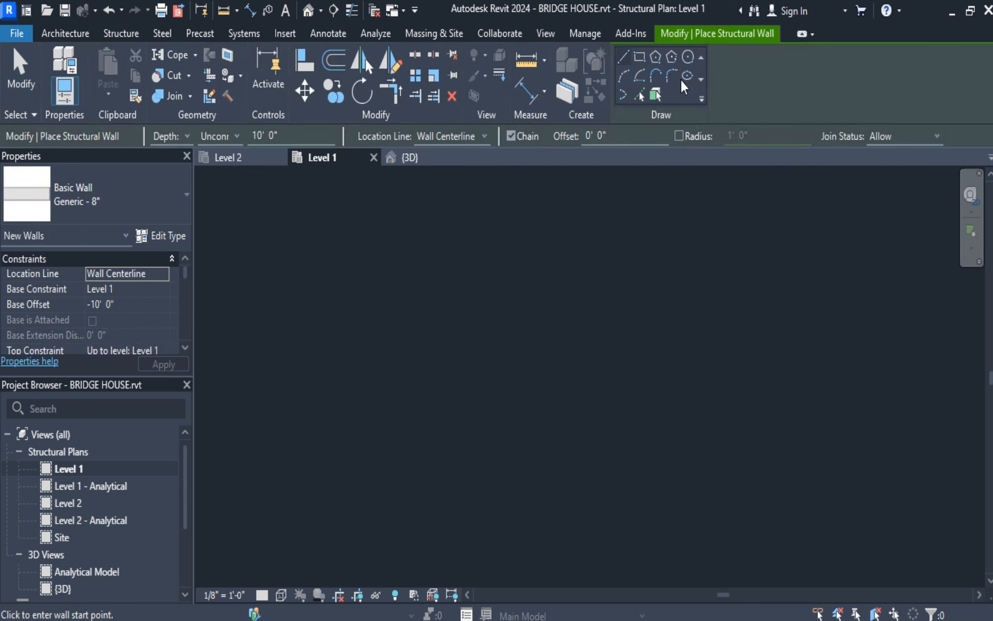
left_click(625, 77)
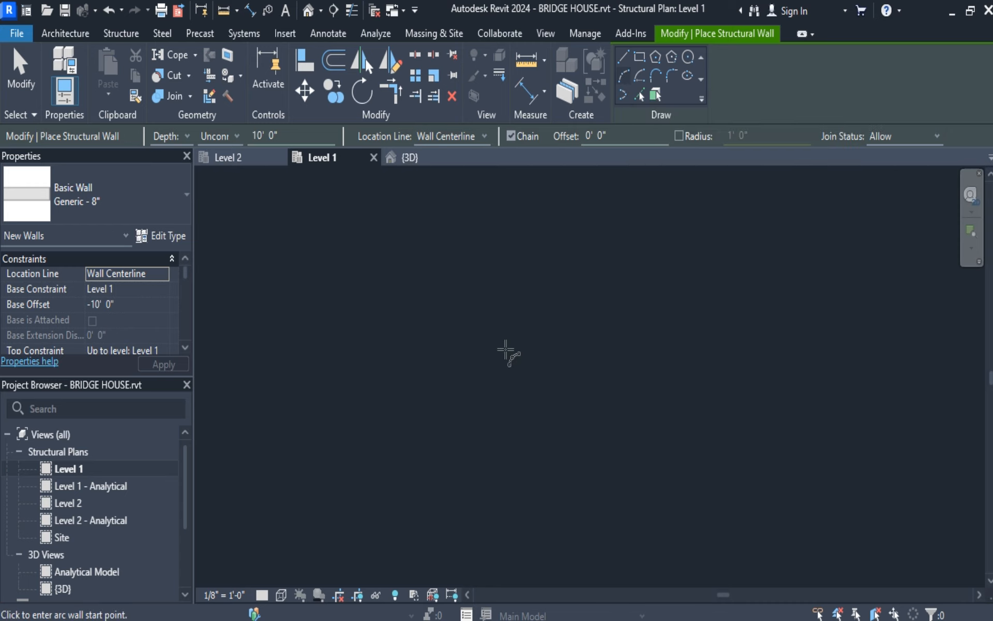
left_click(429, 395)
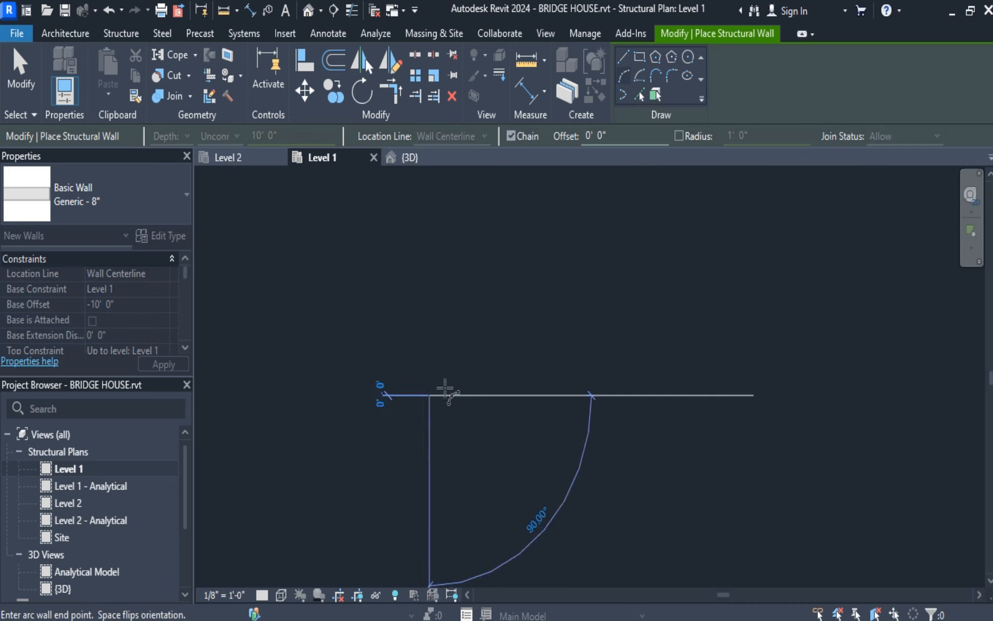
left_click(572, 301)
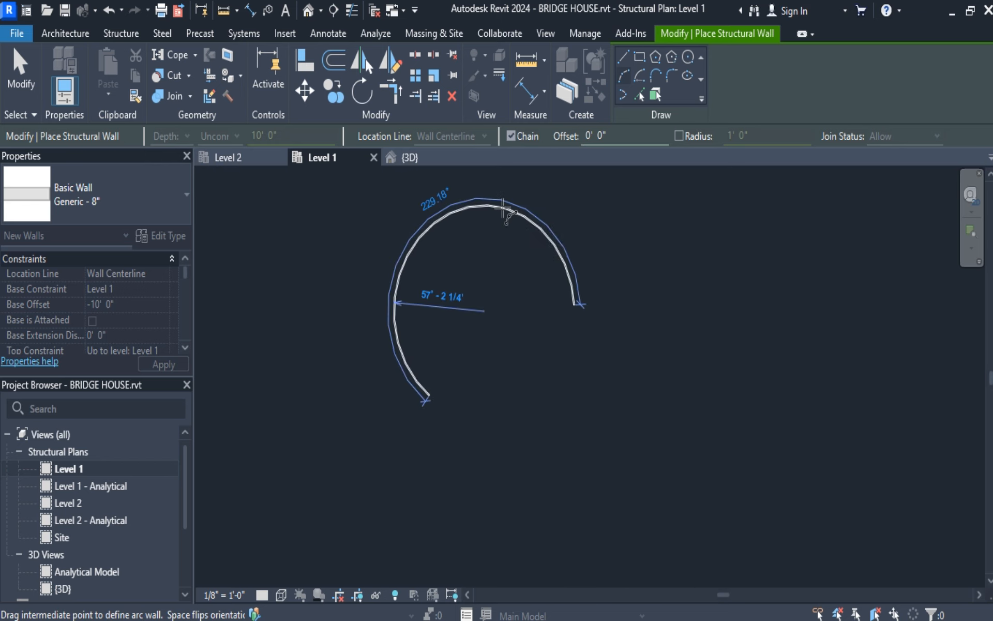
left_click(507, 233)
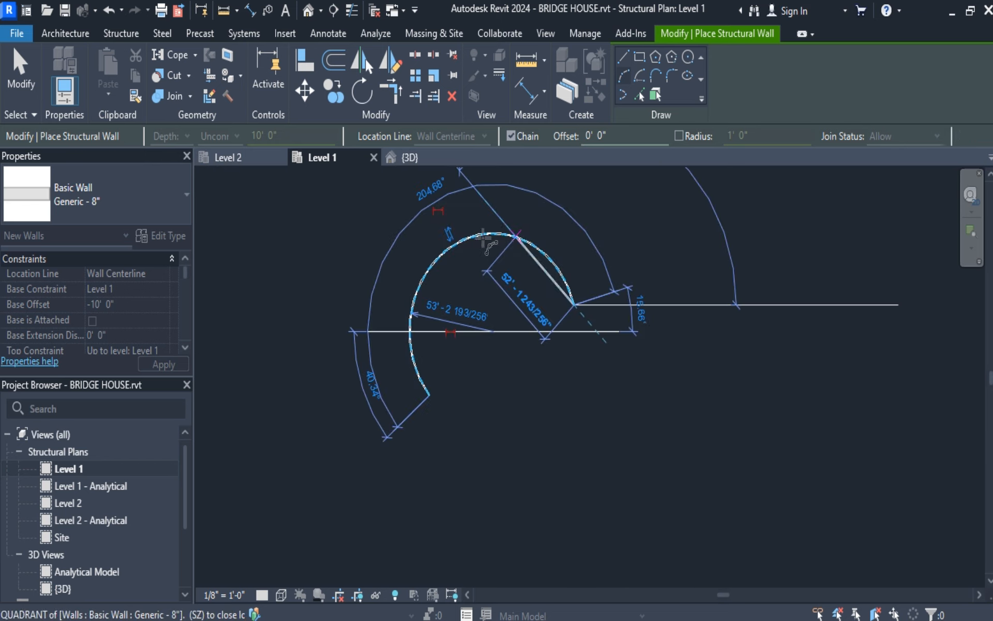
left_click(23, 72)
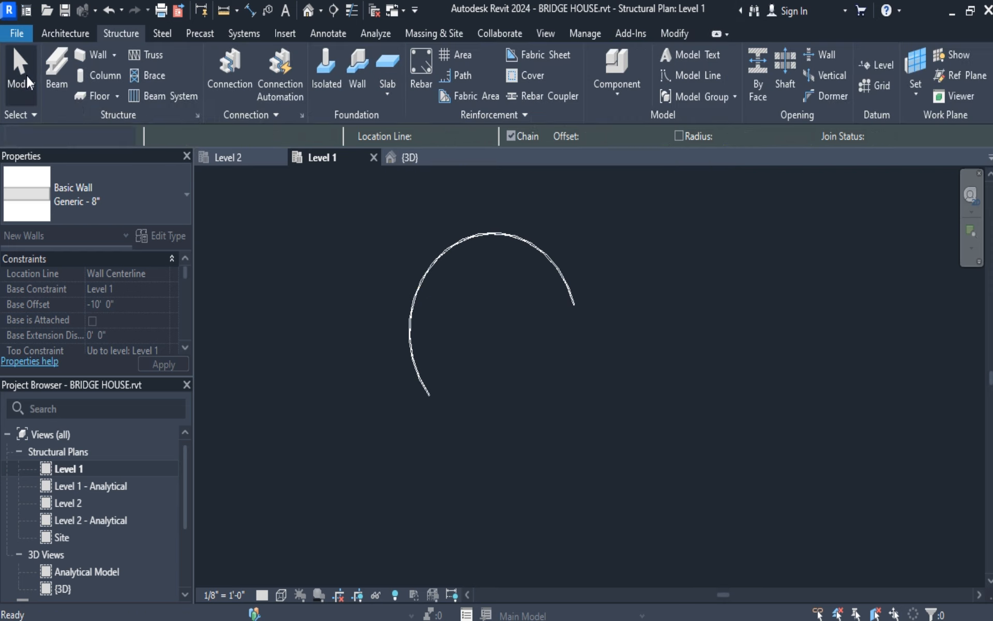
left_click(438, 261)
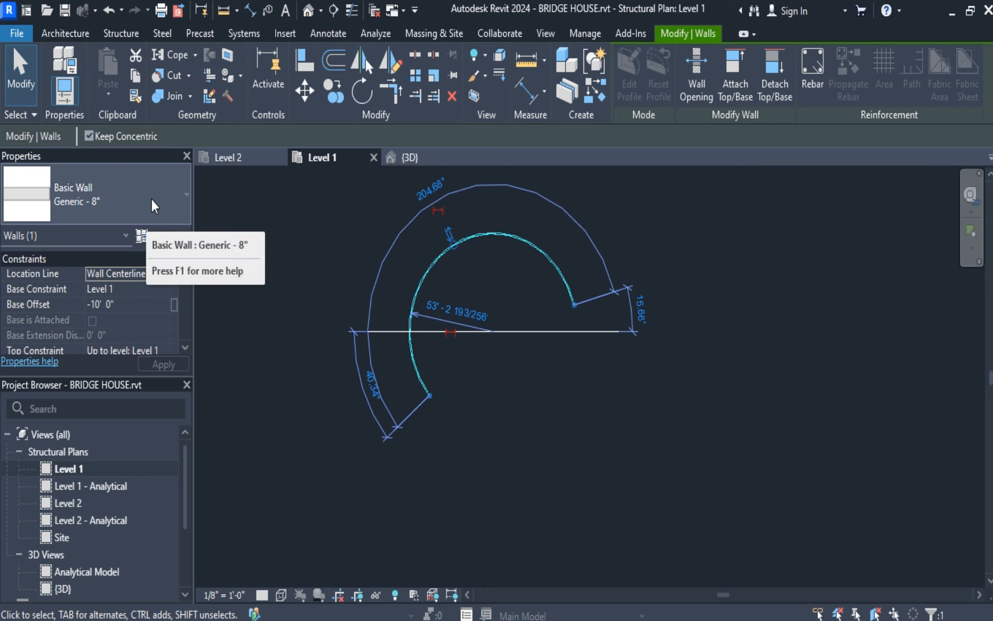
left_click(26, 76)
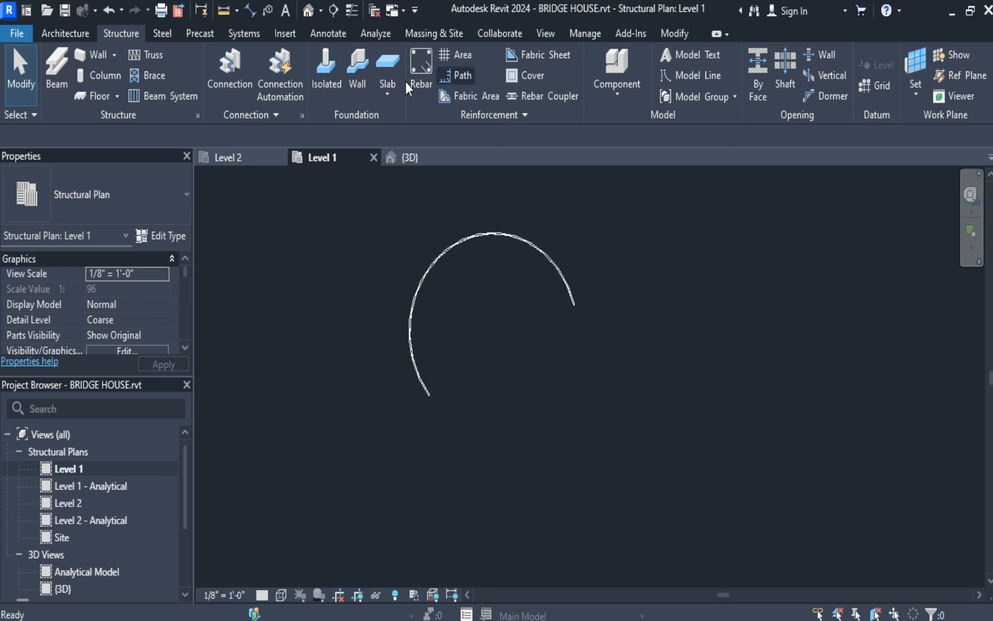
left_click(84, 55)
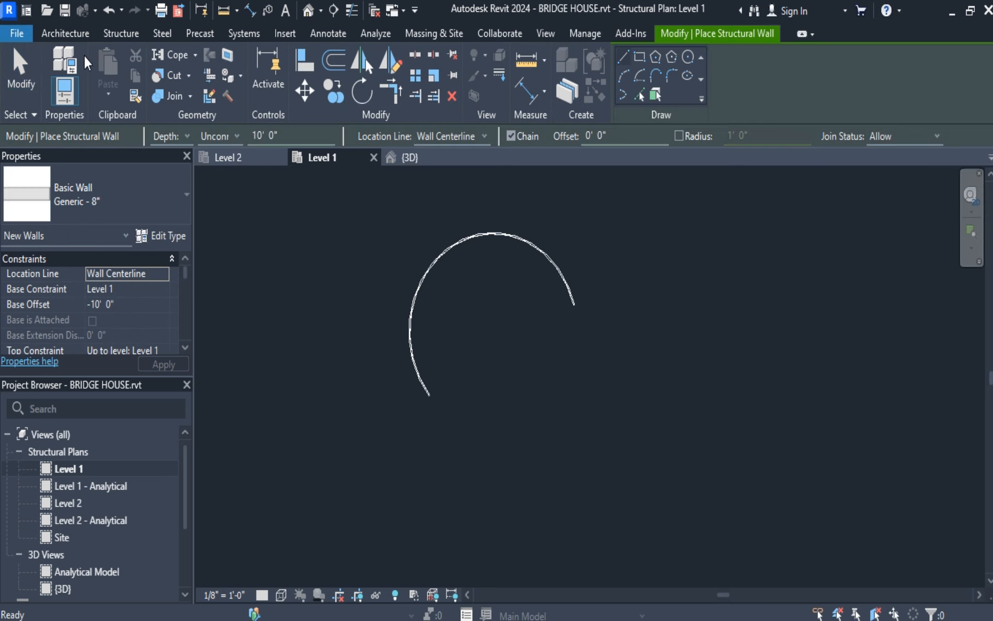
left_click(625, 78)
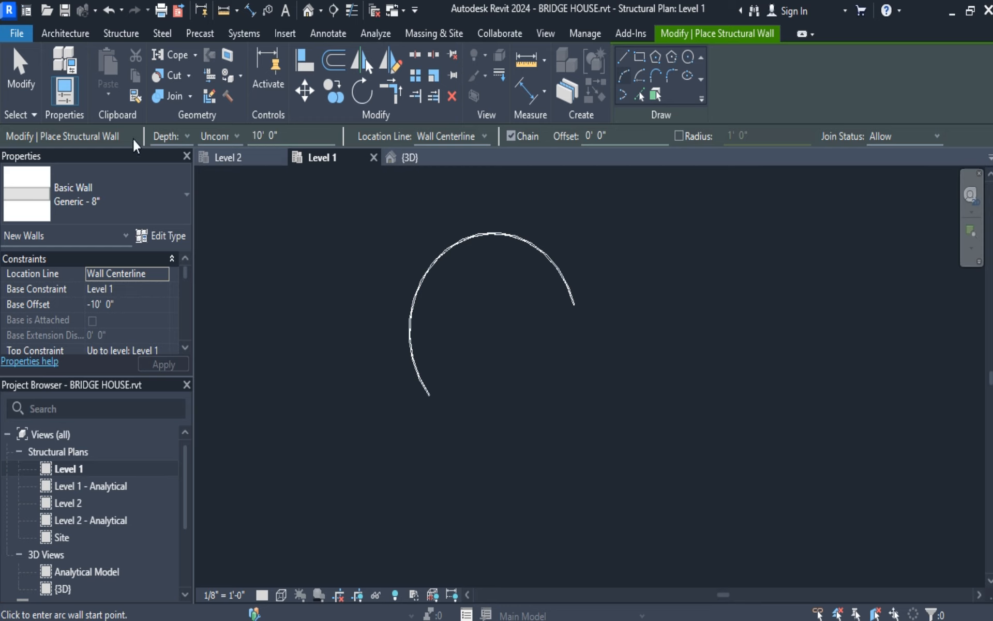
left_click(16, 77)
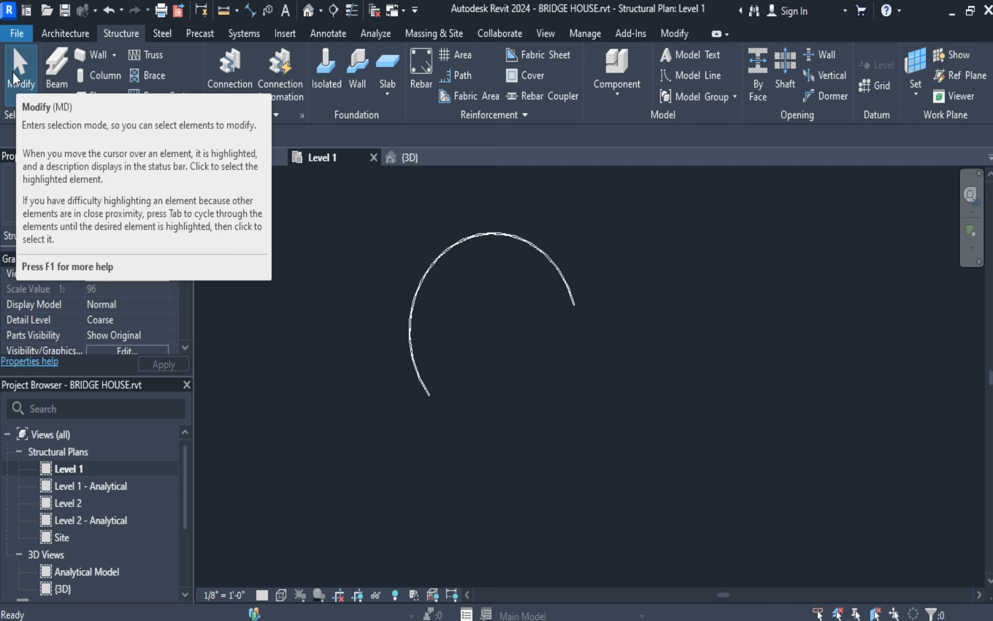
Draw a center-ends arc structural wall with a 76' radius and a sweep of about 152° beside the first arc, and end the command
left_click(96, 54)
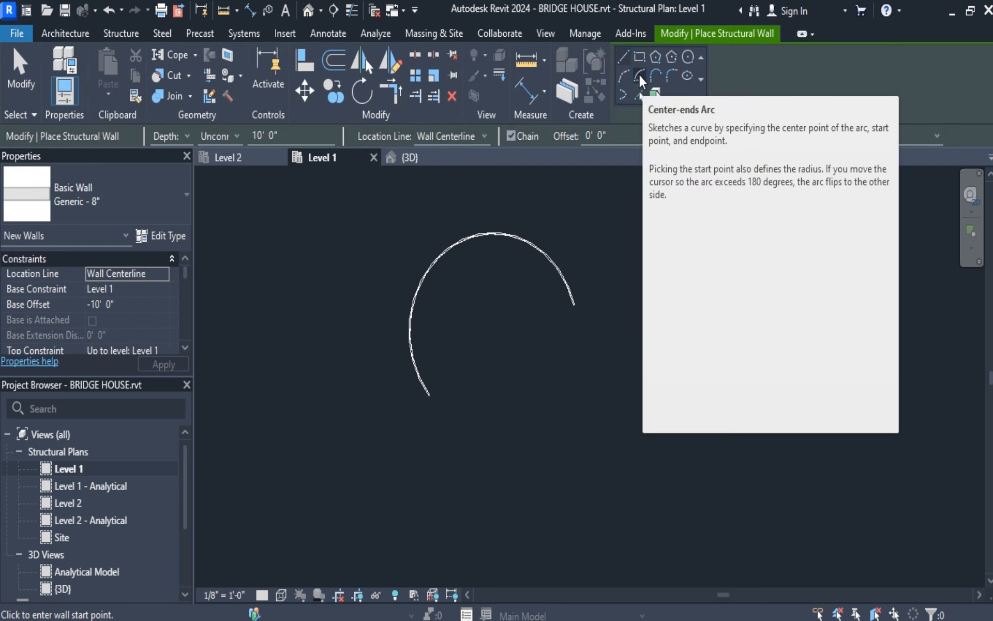
left_click(640, 79)
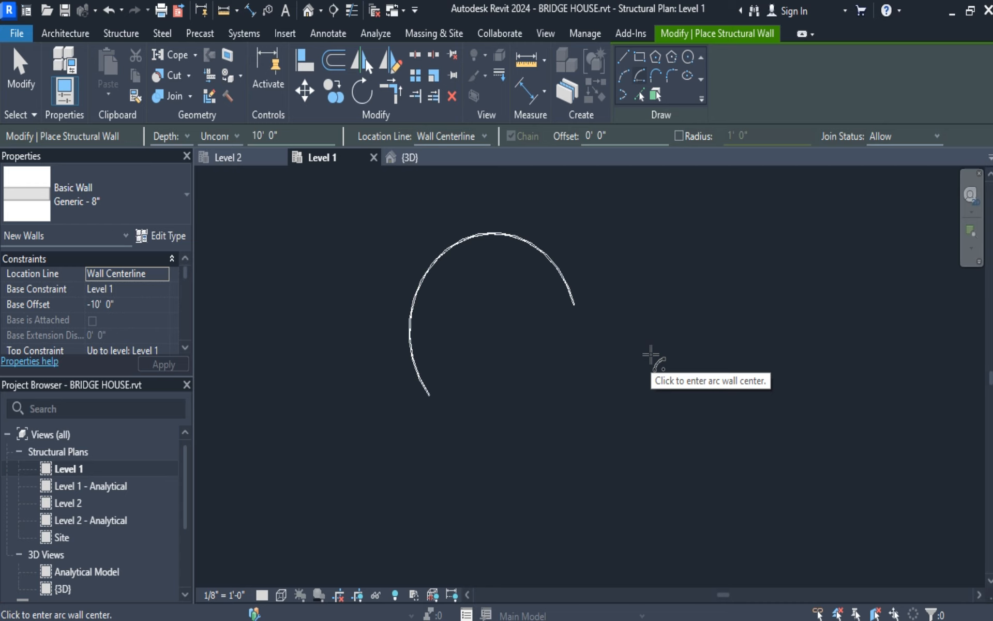
left_click(707, 399)
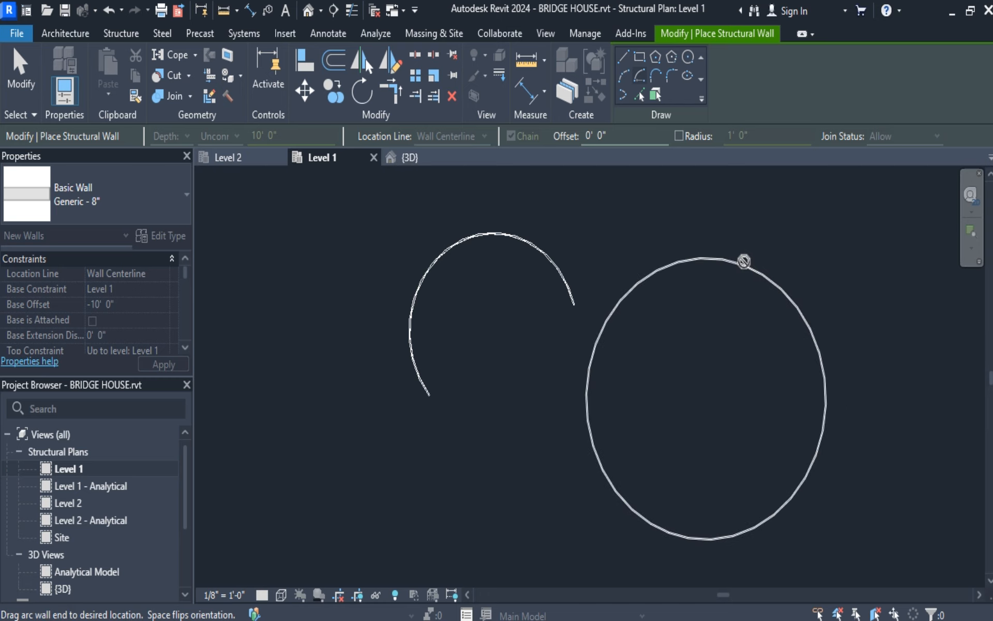
left_click(743, 266)
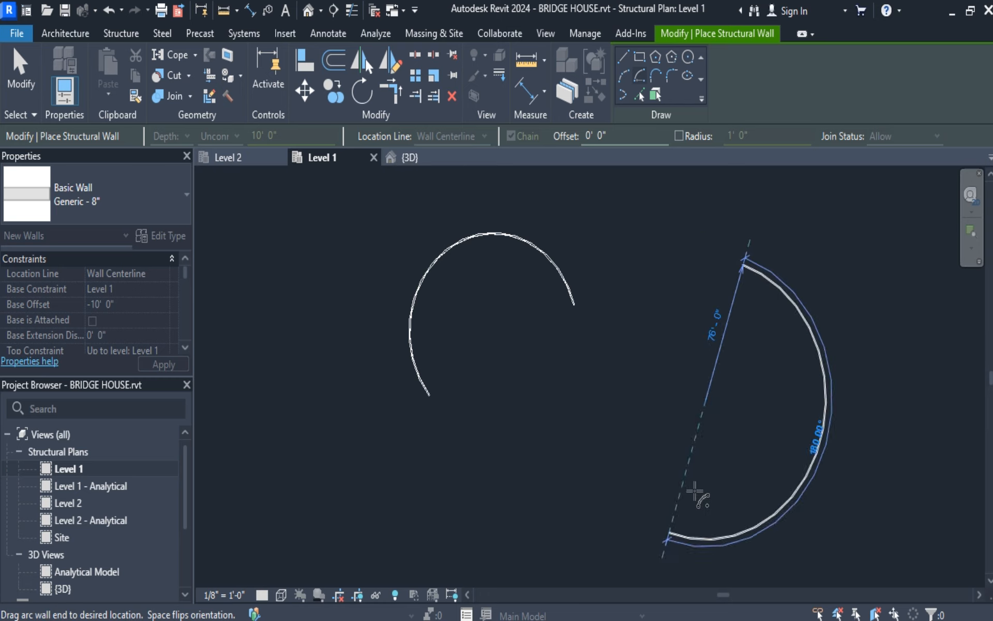
left_click(660, 449)
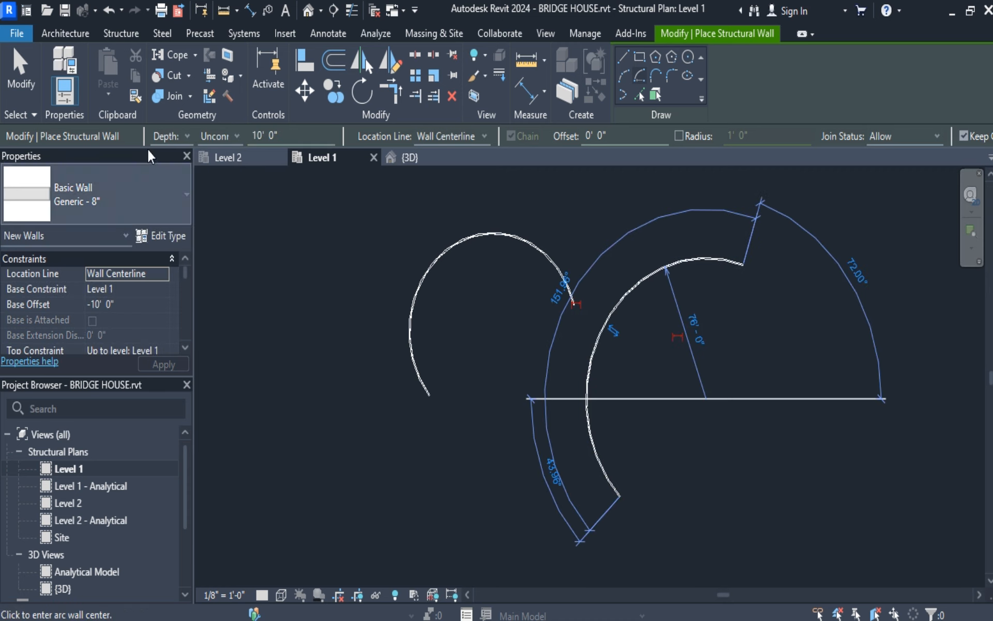
left_click(15, 81)
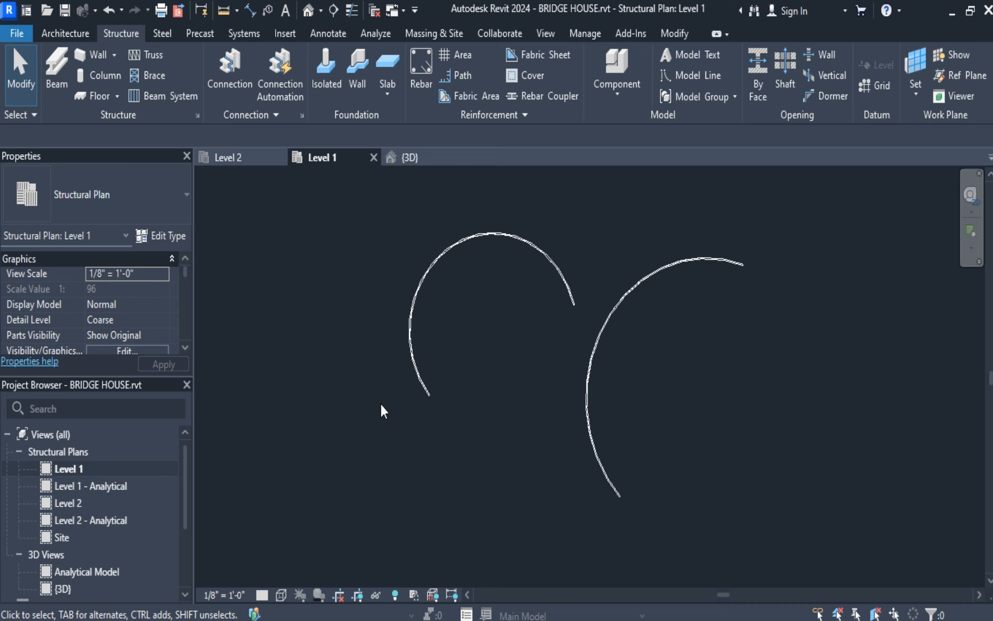
left_click_drag(329, 193, 789, 541)
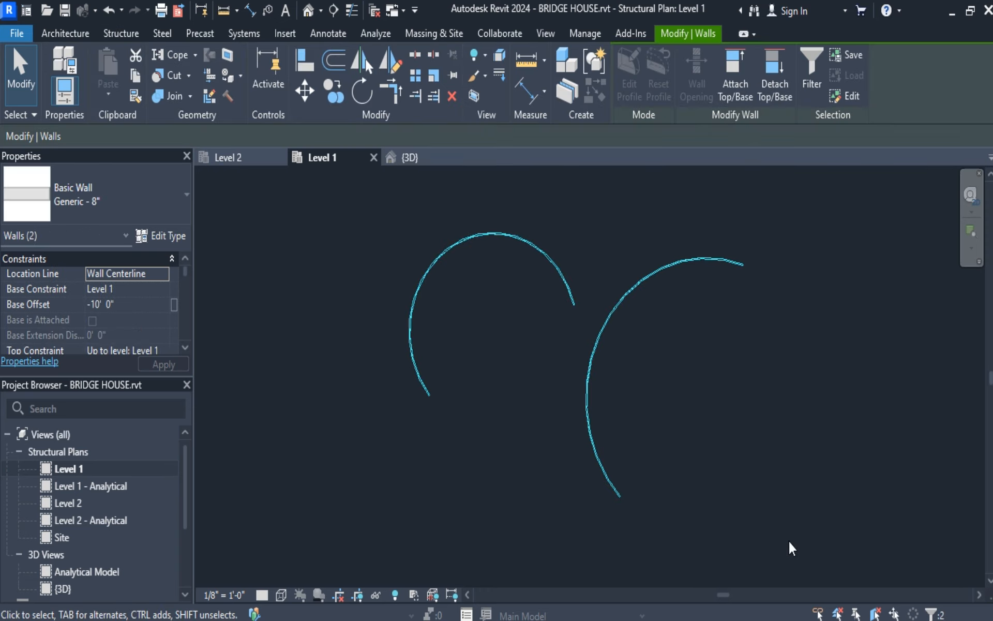
key("w")
key("a")
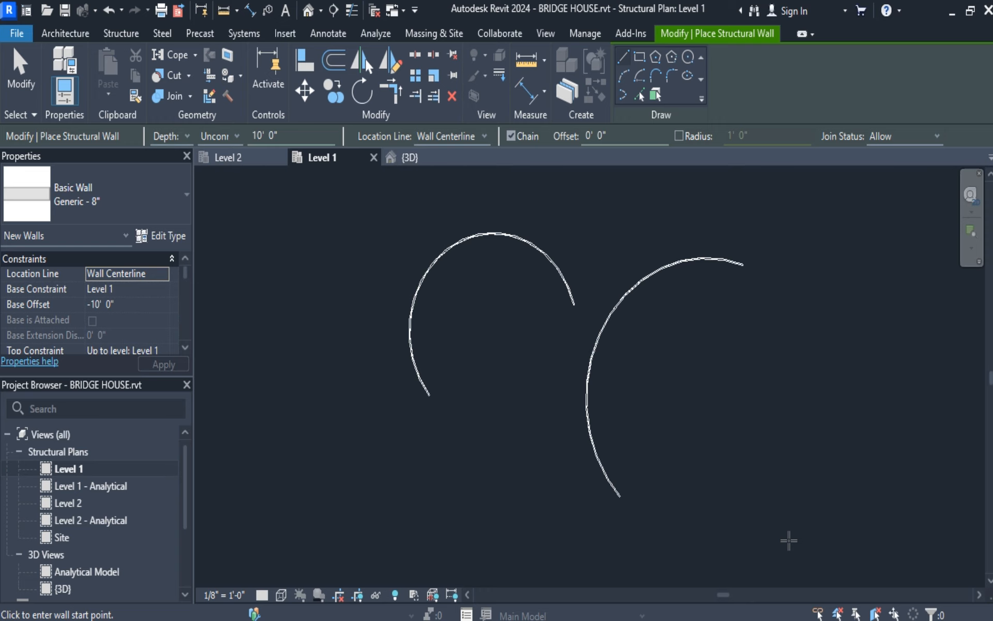
left_click(373, 195)
key("Escape")
key("Escape")
Select both arc walls with a selection window and delete them from the Level 1 plan
left_click_drag(357, 212, 780, 536)
key("Delete")
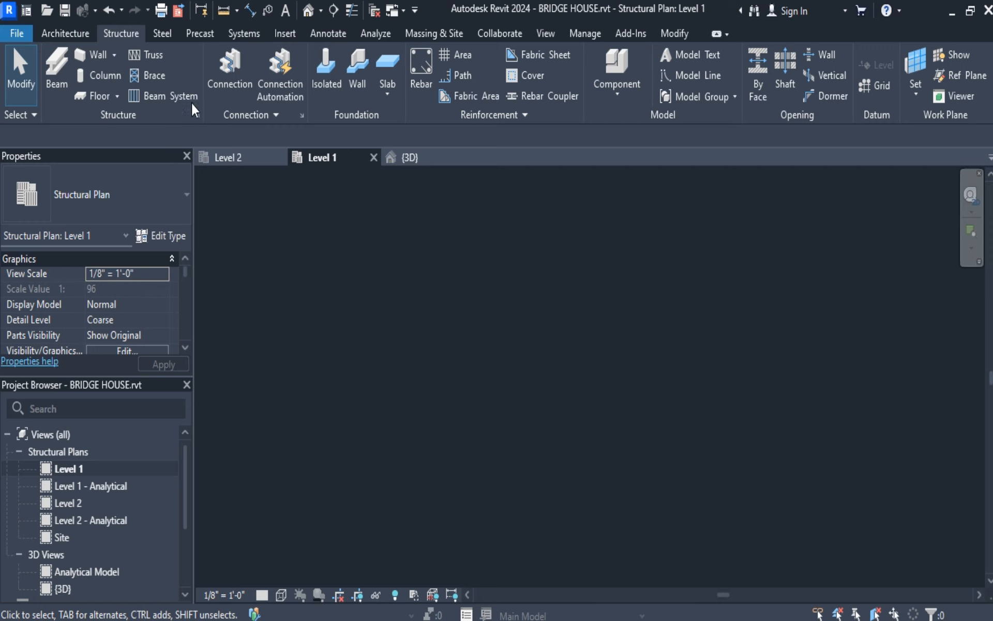
Draw a straight horizontal structural wall in the empty Level 1 plan and end the command
left_click(91, 56)
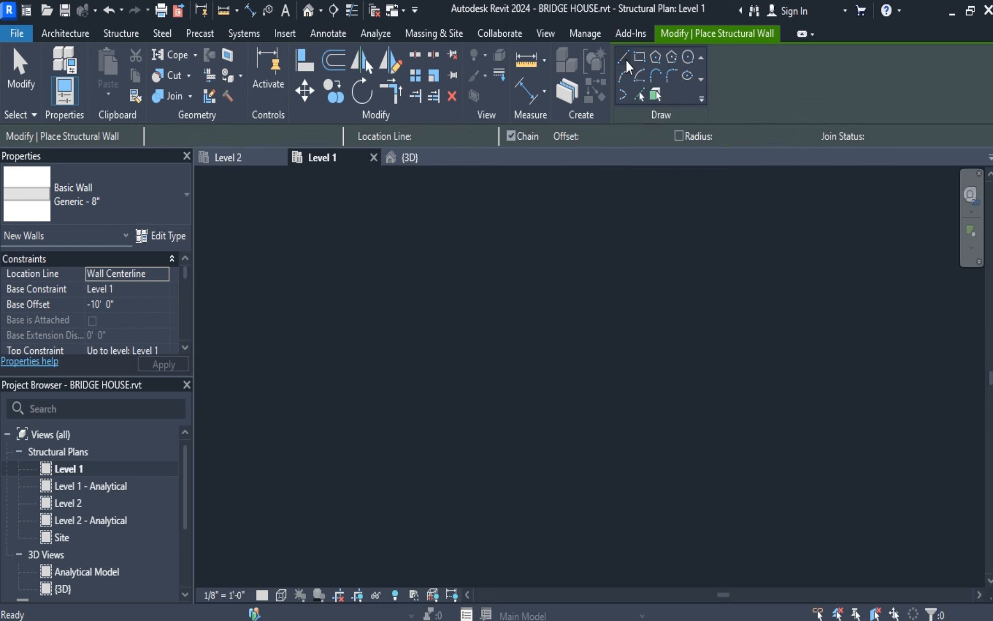
left_click(443, 280)
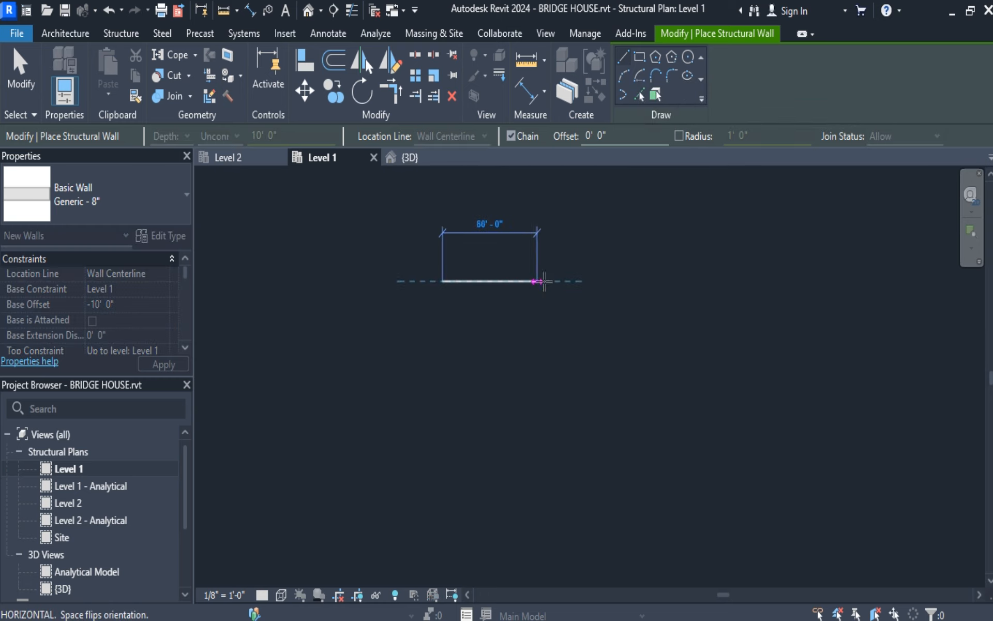
left_click(575, 282)
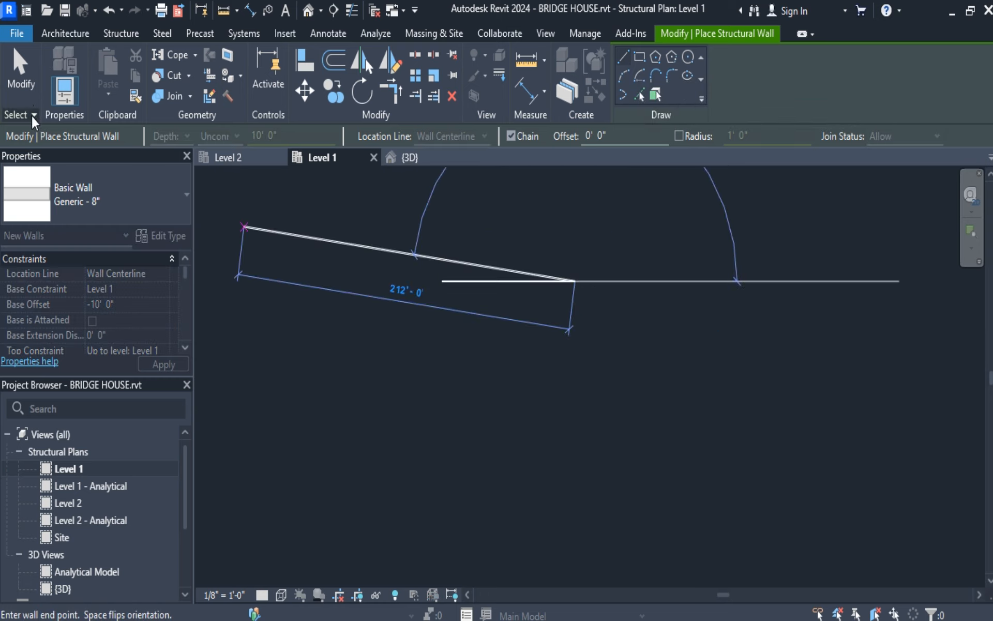
left_click(21, 78)
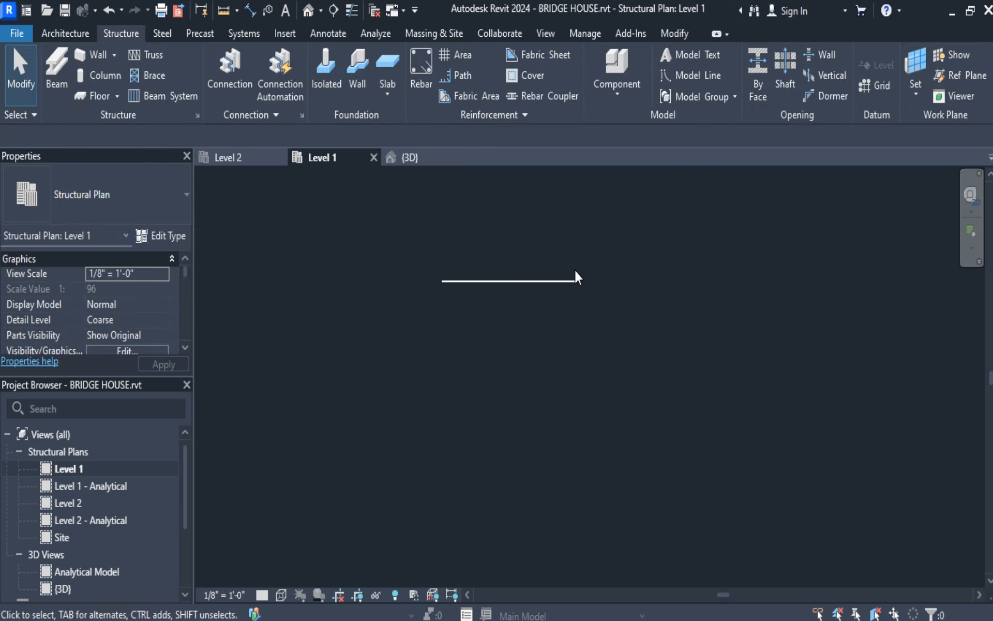
Draw a separate vertical structural wall about 64' long, below and to the right of the horizontal wall, and end the command
left_click(109, 56)
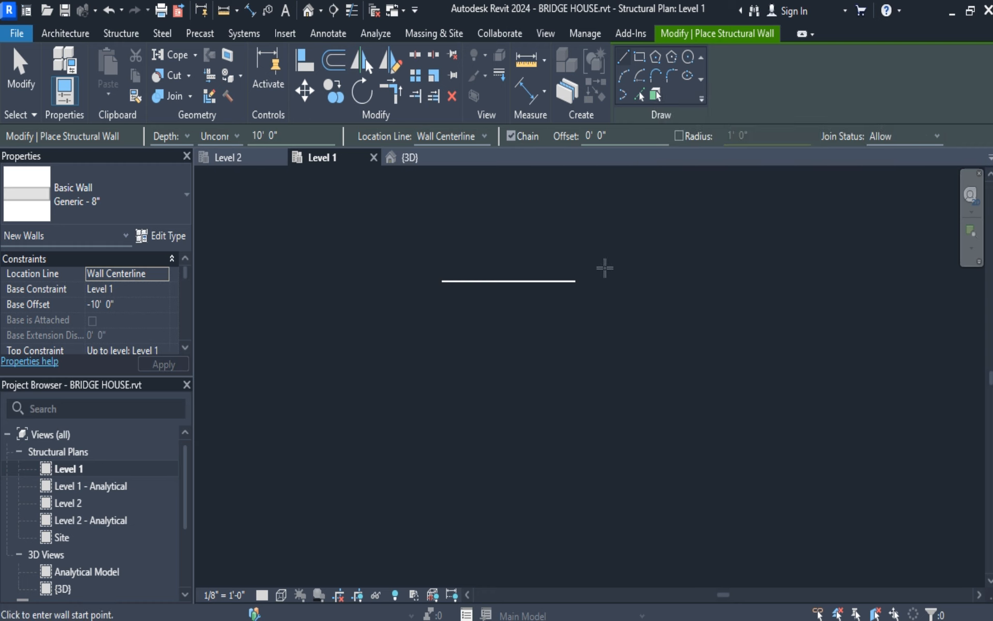
left_click(677, 390)
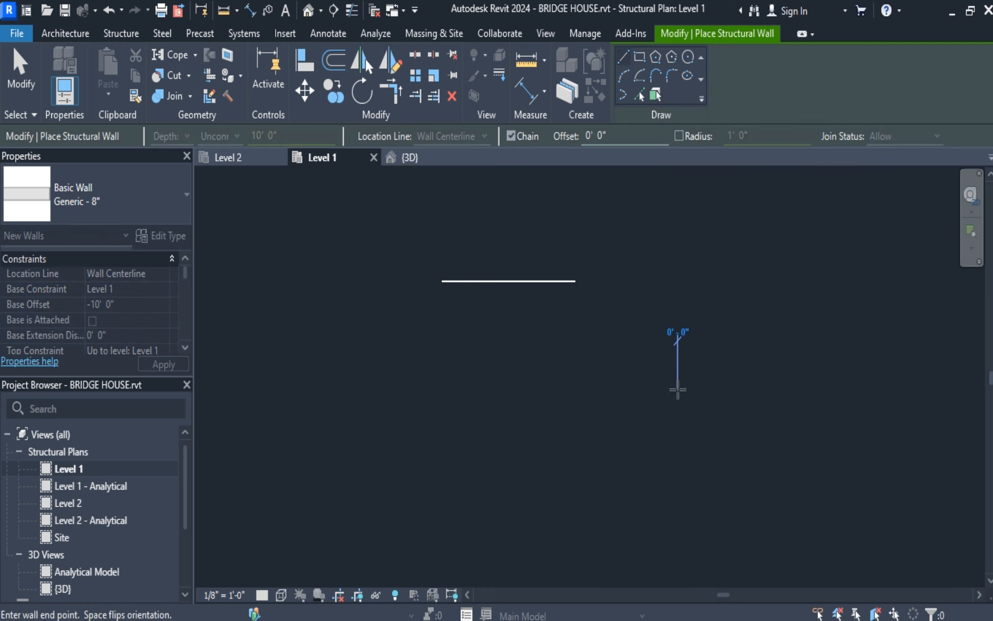
left_click(675, 507)
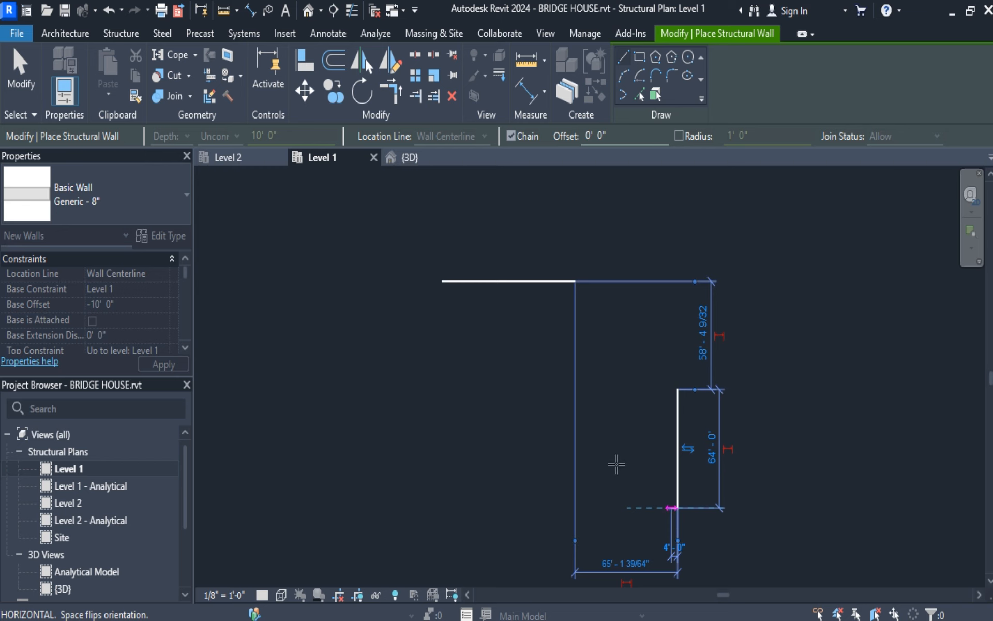
left_click(20, 73)
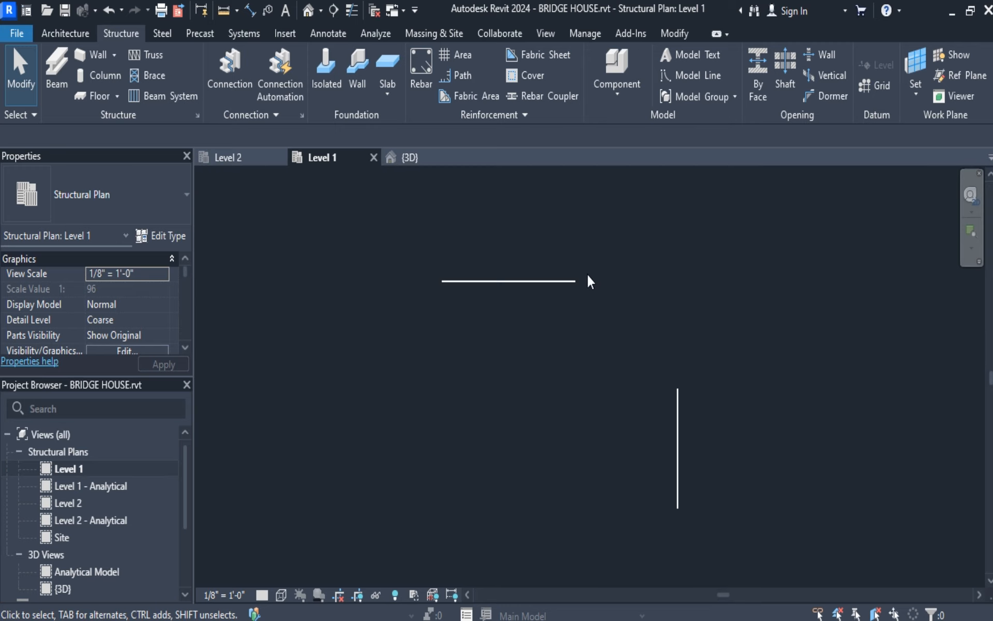
Connect the right end of the horizontal wall to the upper end of the vertical wall with a tangent end arc wall
left_click(85, 52)
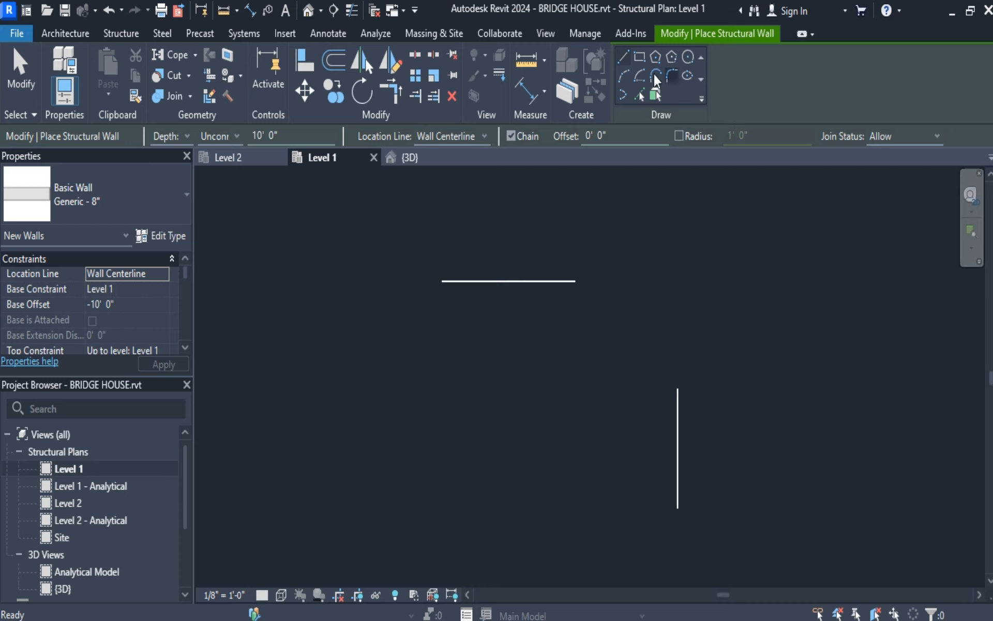
left_click(654, 78)
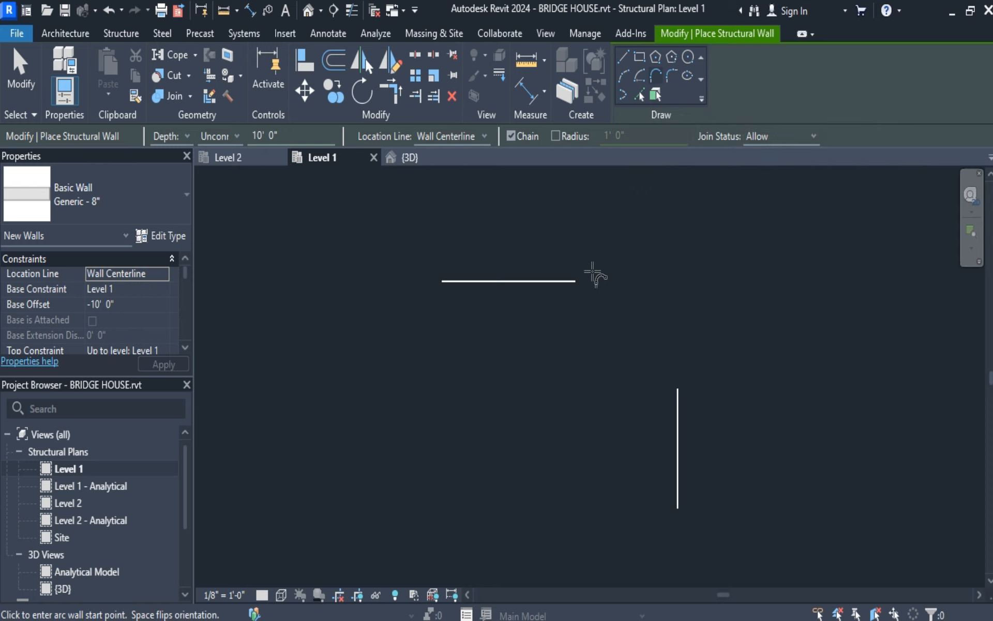
left_click(576, 281)
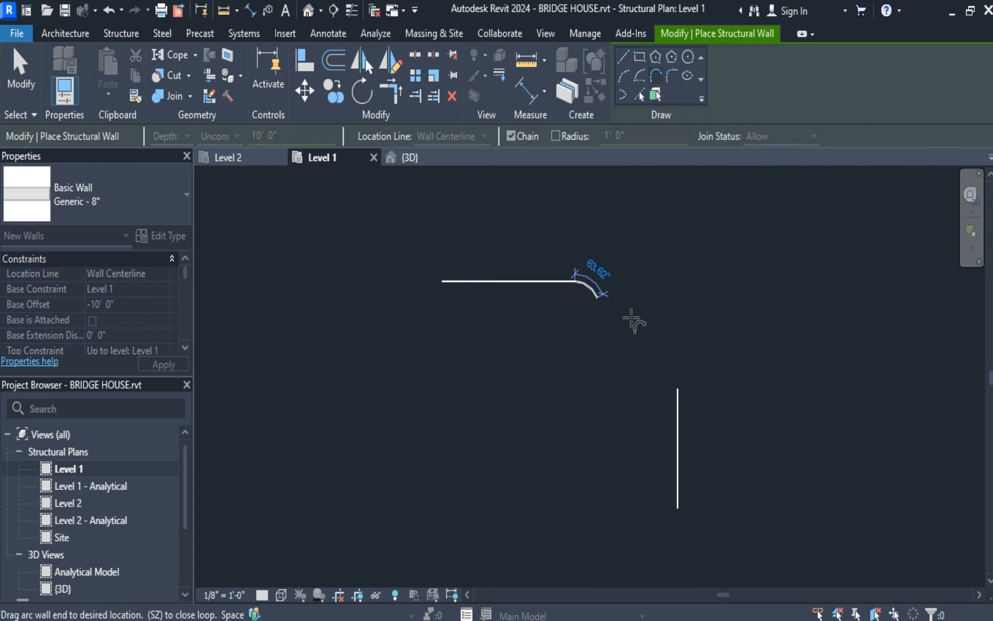
left_click(677, 390)
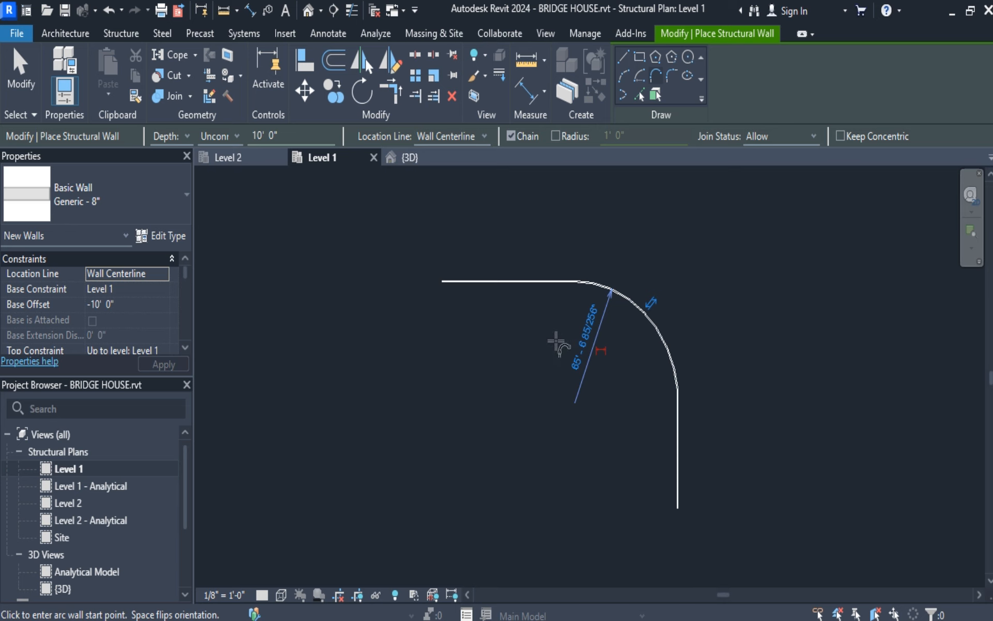
left_click(23, 78)
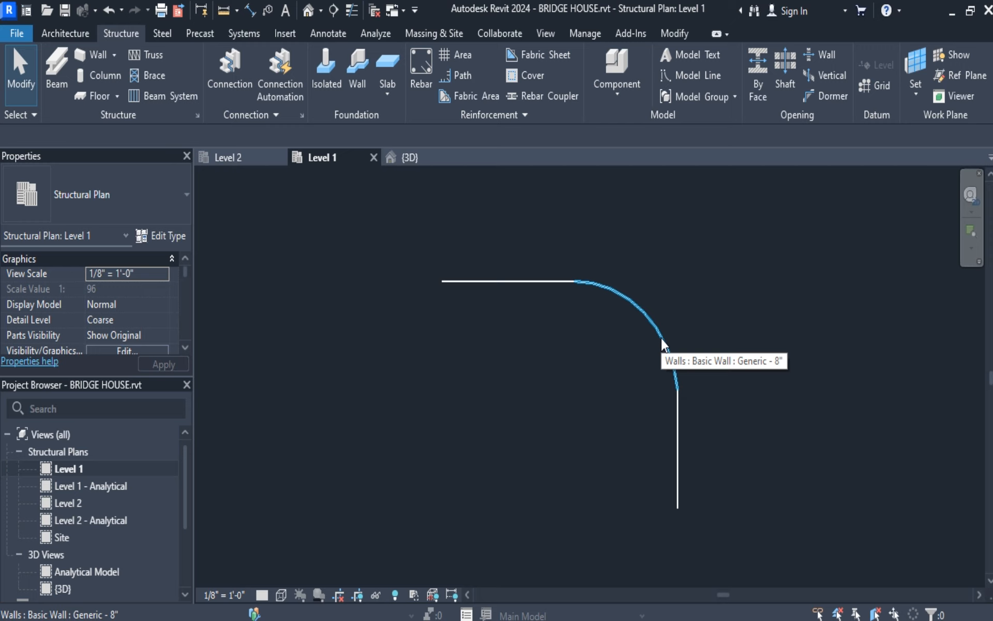
Select the two straight walls and their tangent arc wall with a selection window and delete them
left_click_drag(393, 221, 801, 570)
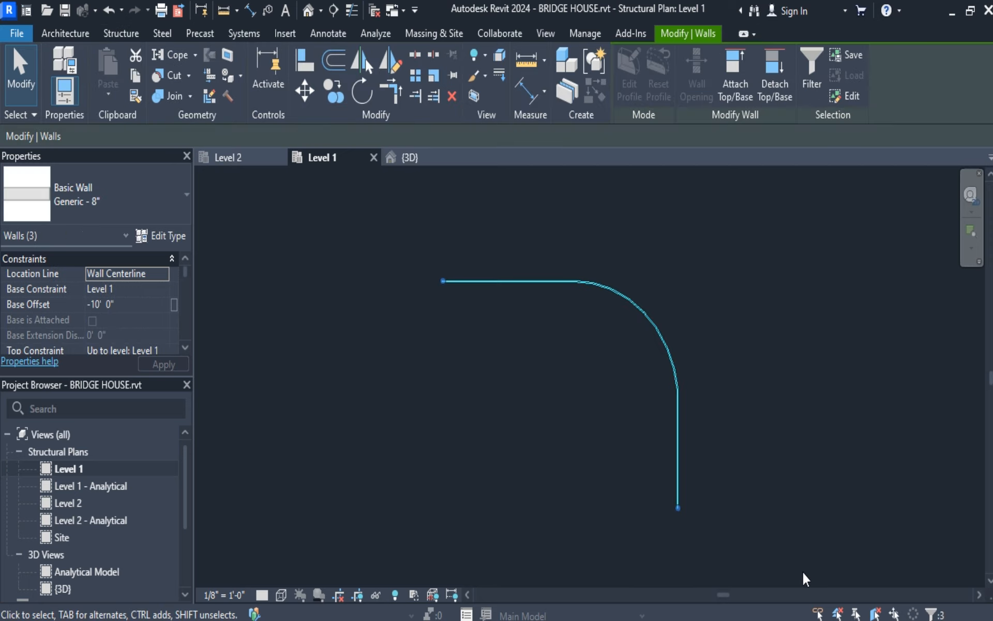
key("Delete")
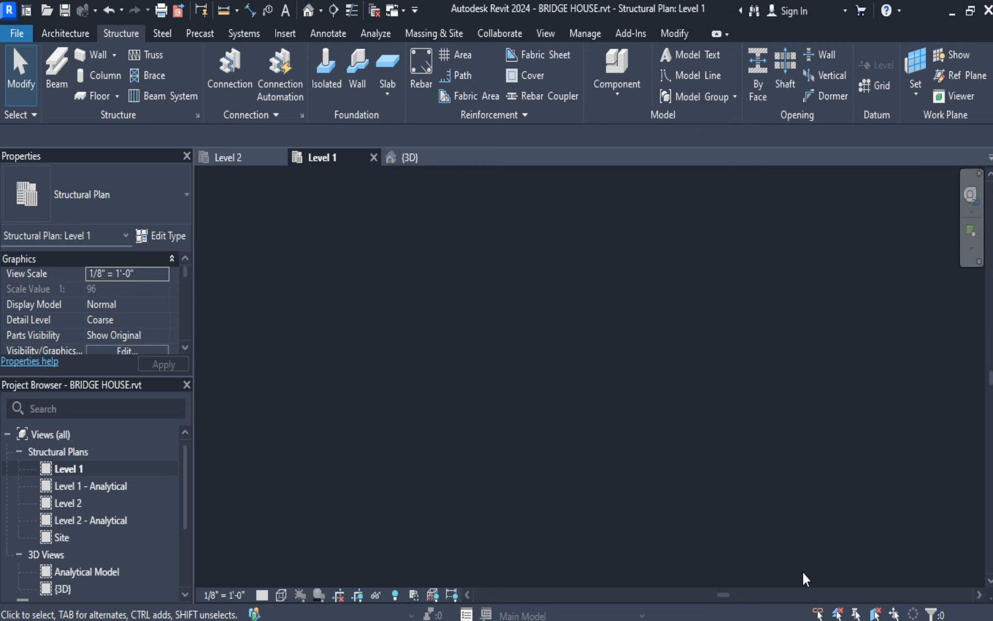
Draw two chained structural walls forming a corner, a 100' horizontal one and an 84' vertical one running down from its right end
left_click(89, 52)
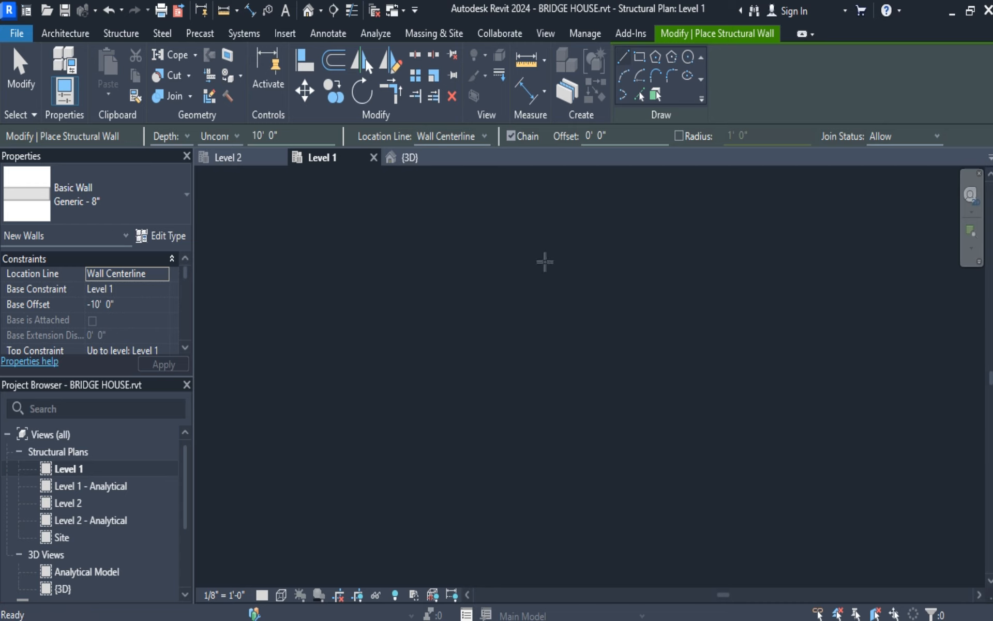
left_click(428, 234)
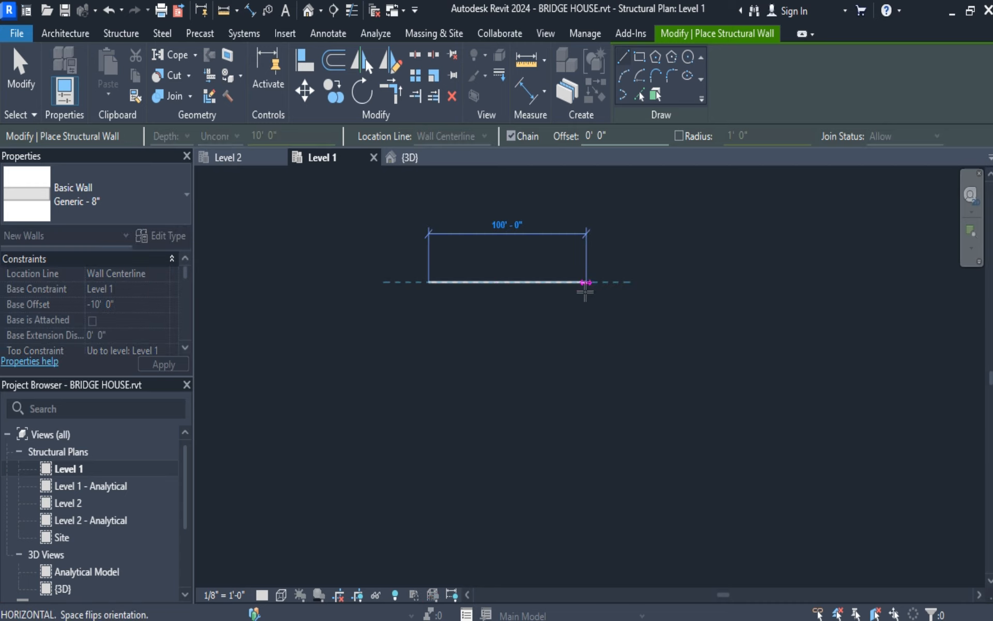
left_click(588, 283)
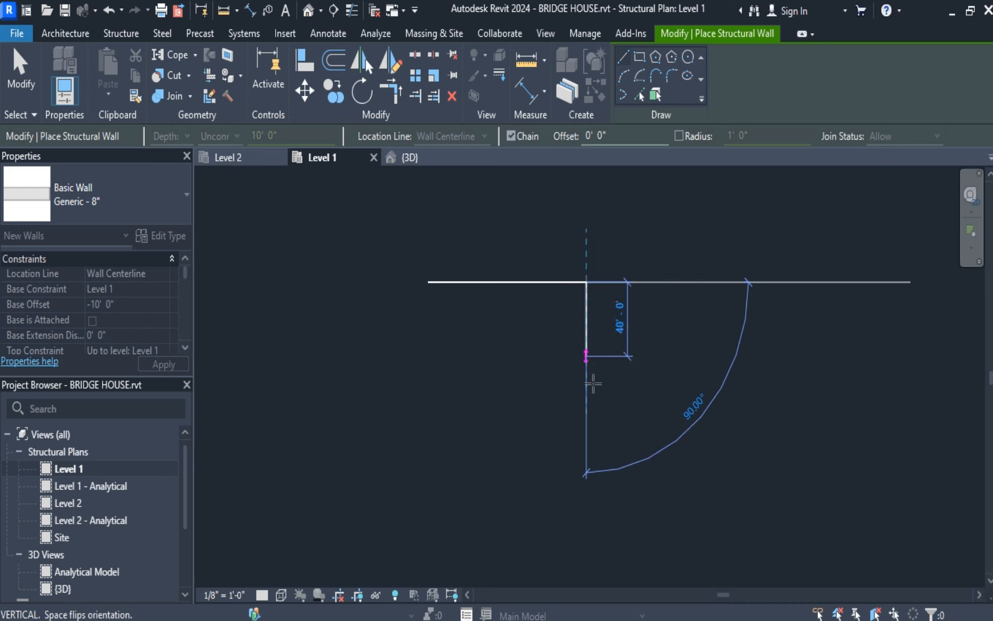
left_click(586, 438)
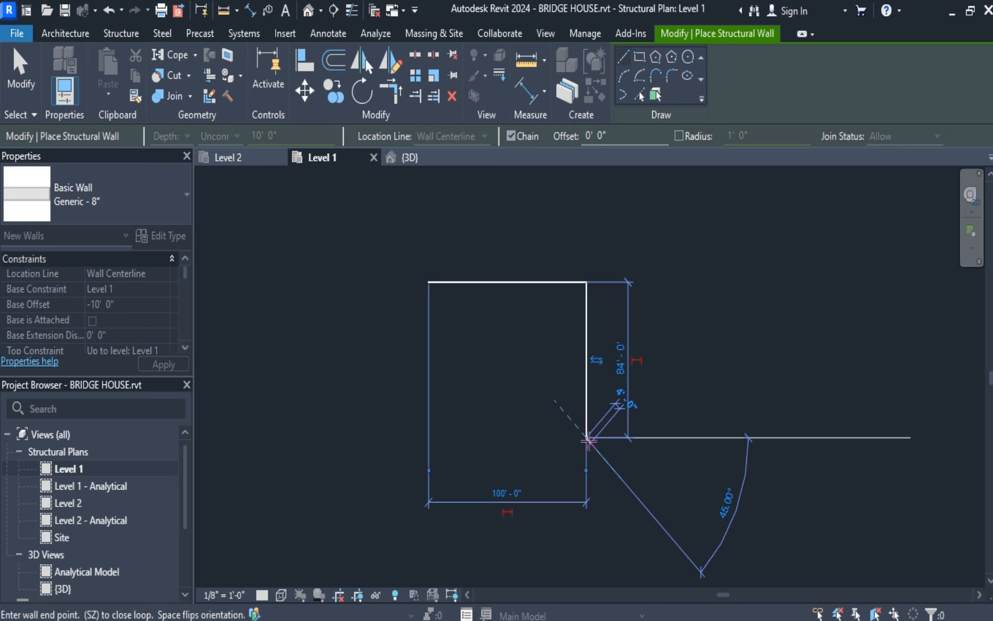
key("Escape")
key("Escape")
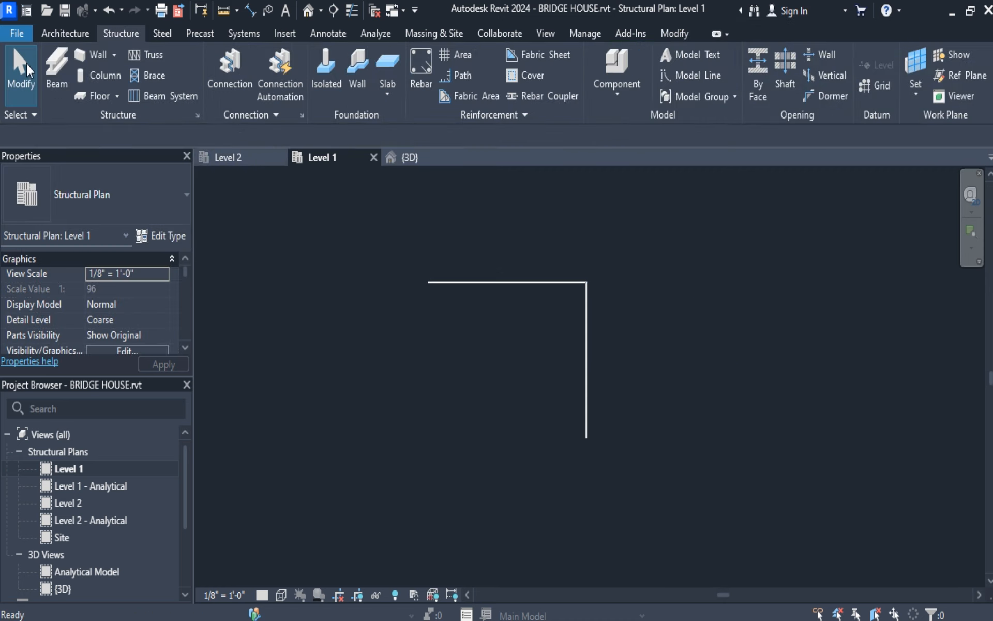
Round the corner between the horizontal and vertical walls with a fillet arc wall of 56' radius and end the command
left_click(99, 52)
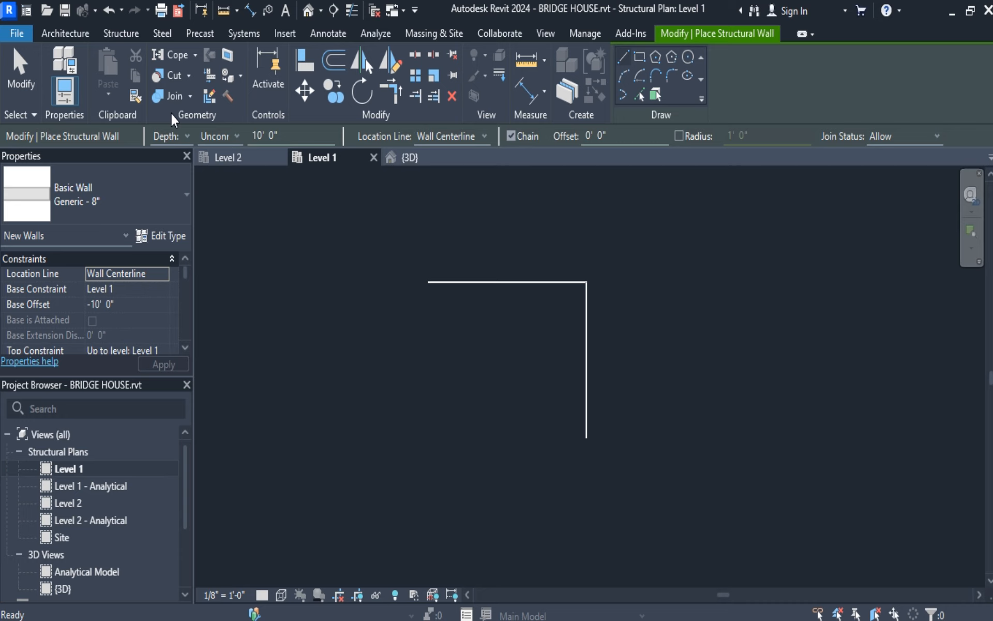
left_click(673, 76)
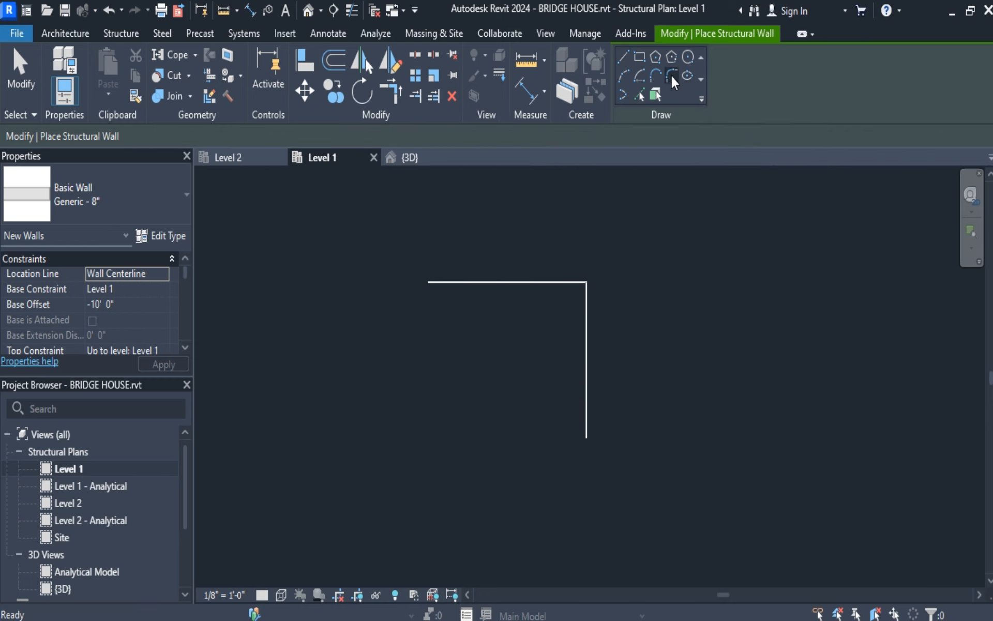
left_click(558, 282)
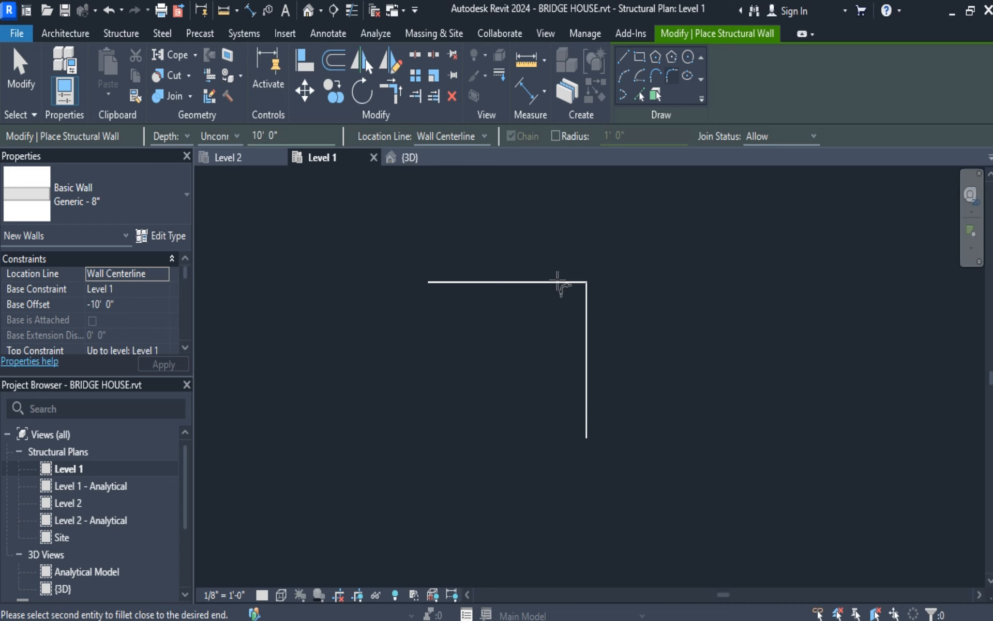
left_click(586, 306)
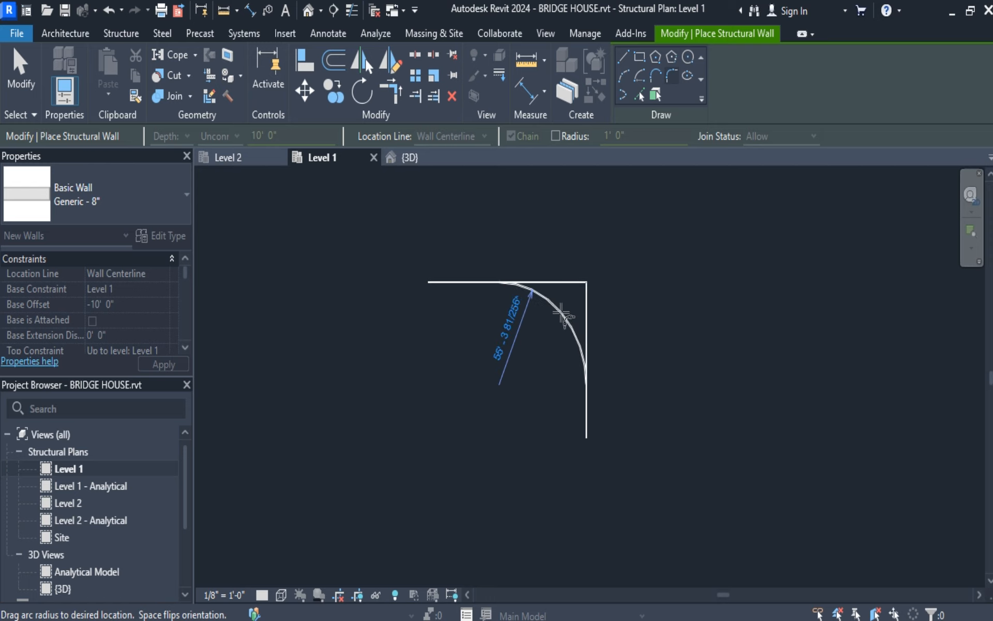
left_click(562, 316)
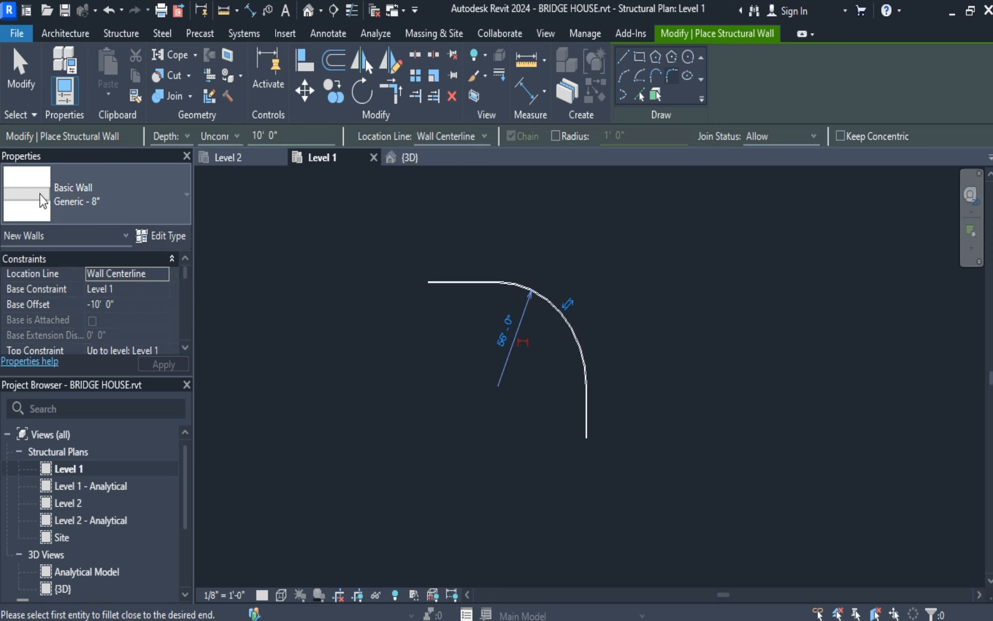
left_click(19, 65)
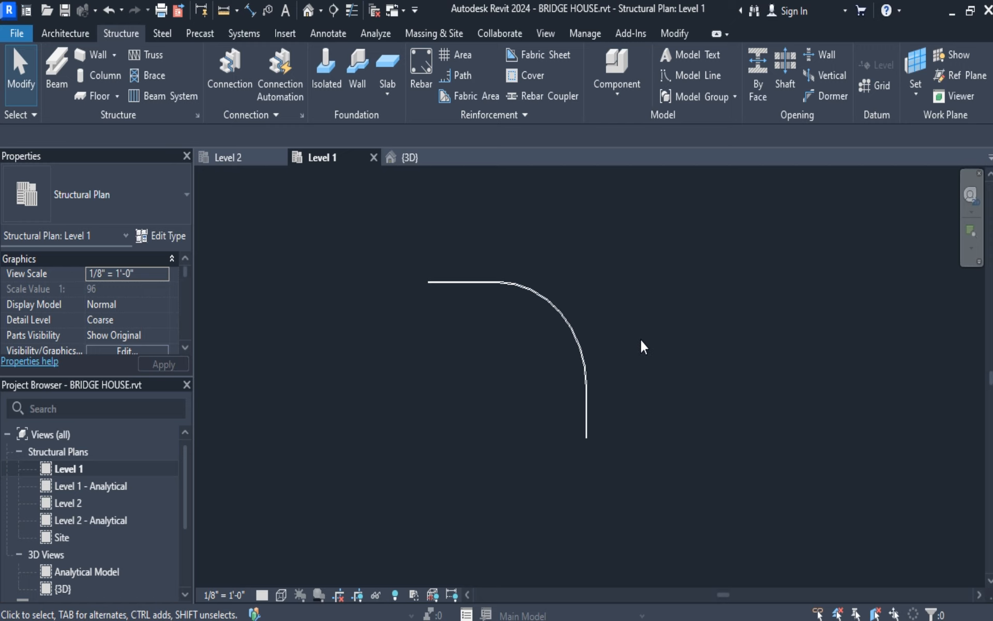
Select the filleted corner's three walls with a selection window and delete them from the Level 1 plan
left_click_drag(346, 224, 663, 476)
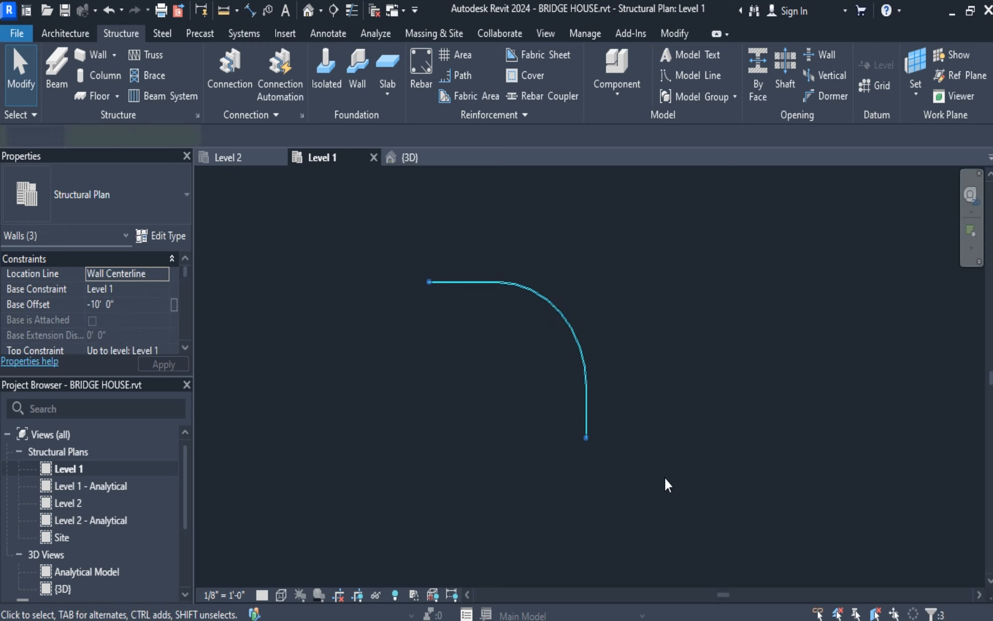
key("Delete")
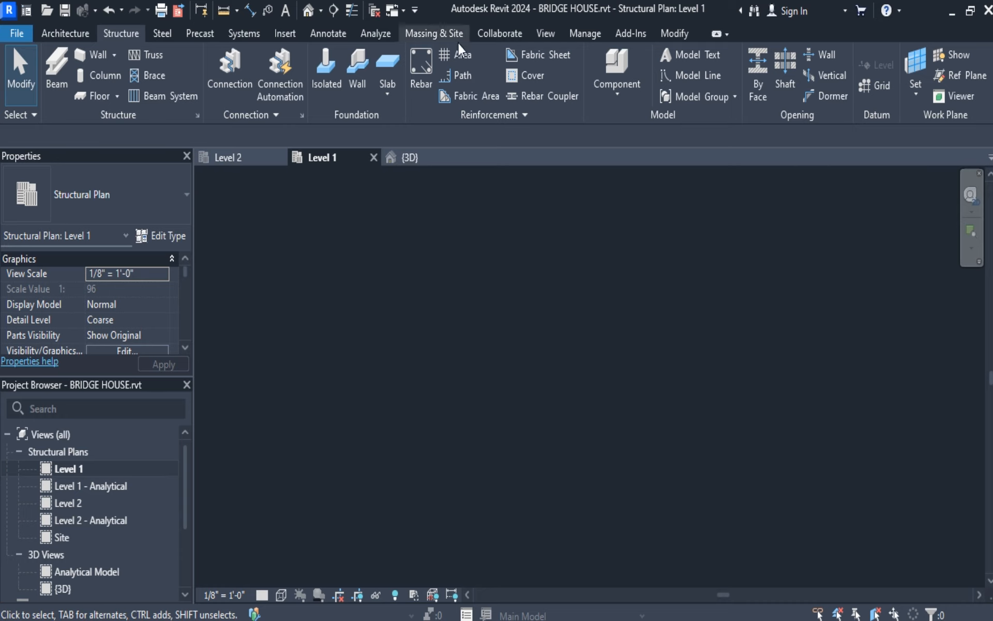
Draw an elliptical structural wall with a 100' horizontal semi-axis and a 56' vertical semi-axis, and end the command
left_click(98, 54)
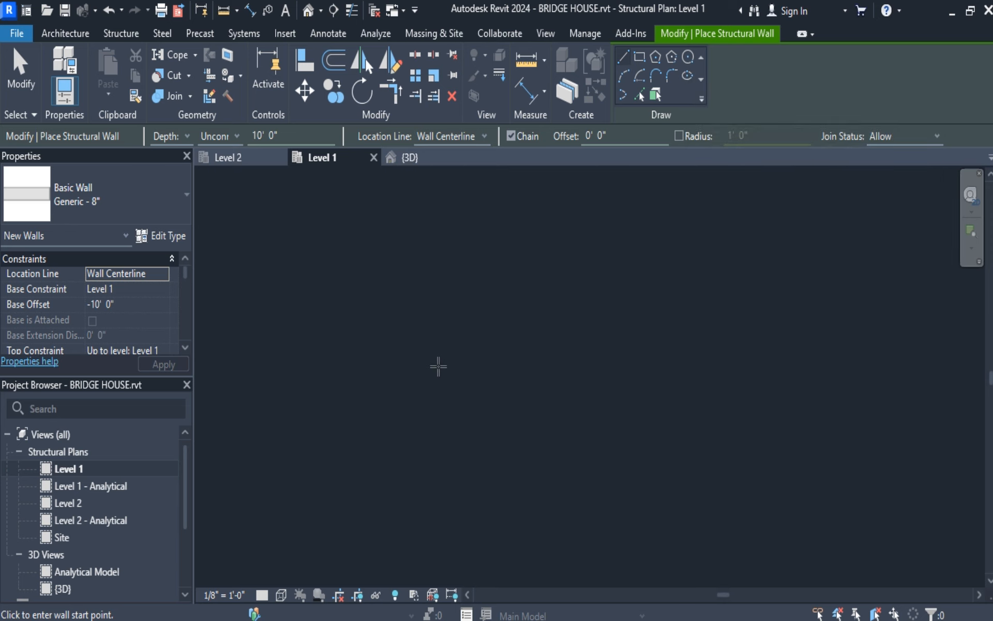
left_click(687, 76)
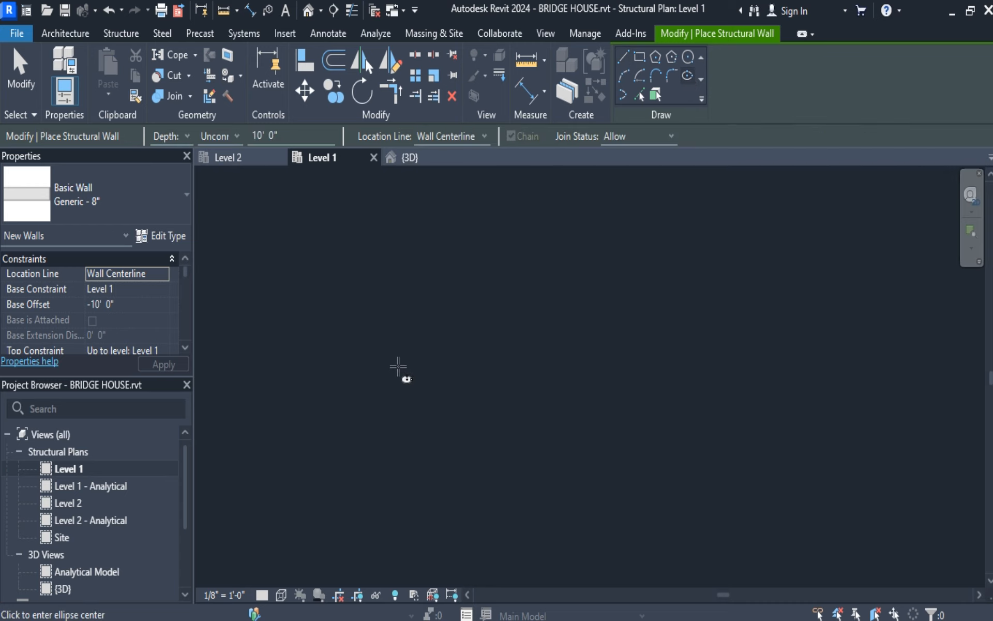
left_click(397, 366)
left_click(557, 371)
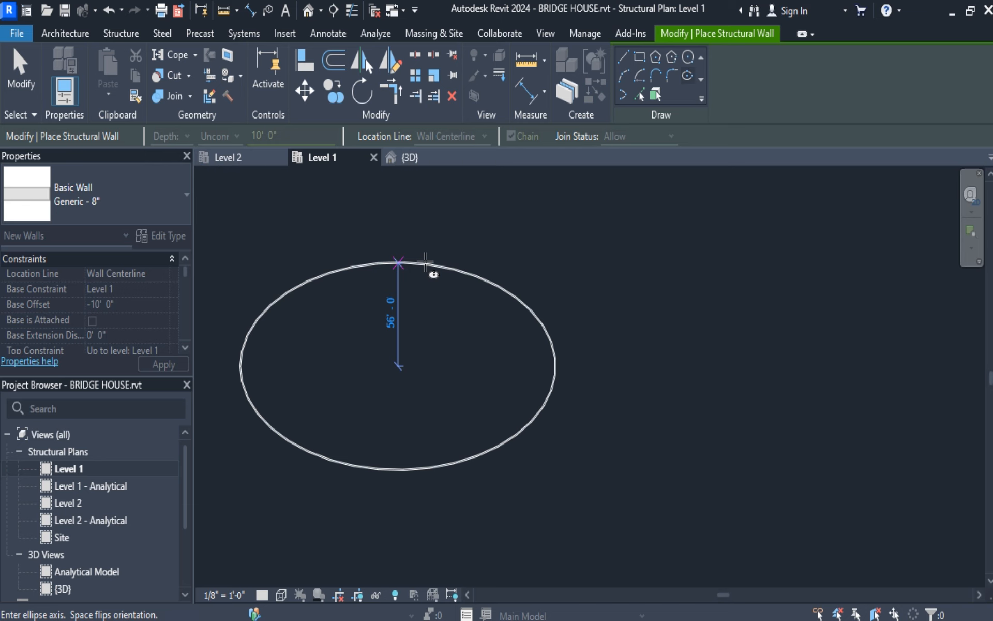
left_click(425, 263)
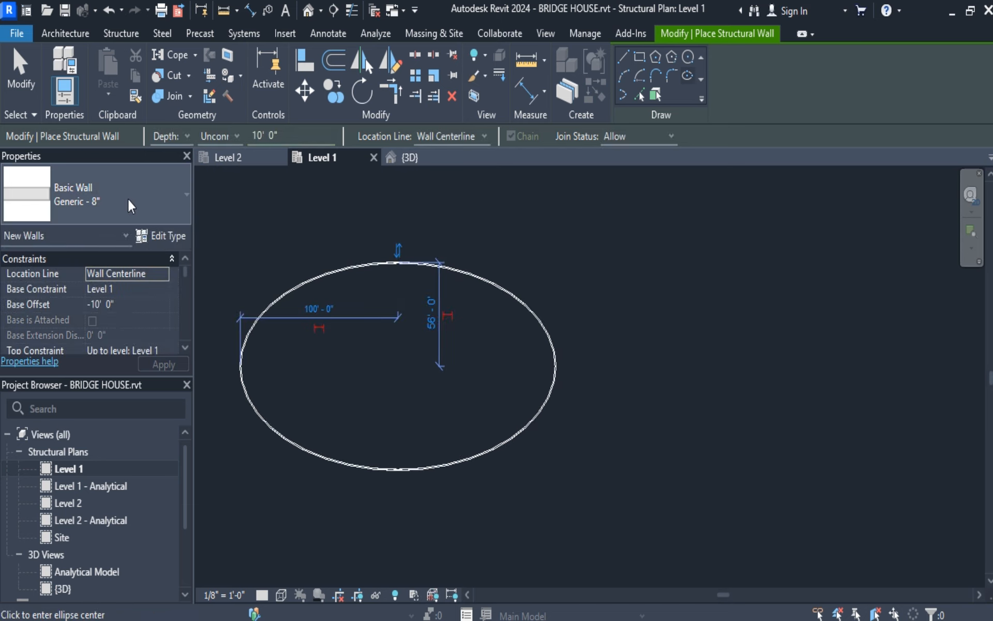
left_click(20, 67)
Select the whole elliptical wall with a selection window and delete it from the Level 1 plan
scroll(268, 321, "down", 1)
middle_click_drag(288, 350, 414, 362)
left_click_drag(284, 222, 703, 517)
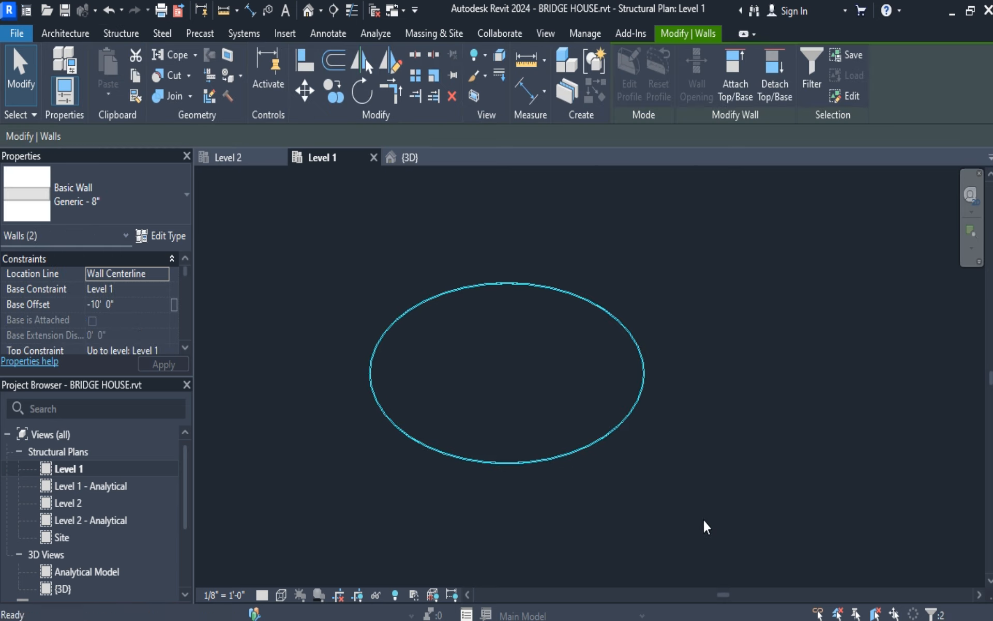
key("Delete")
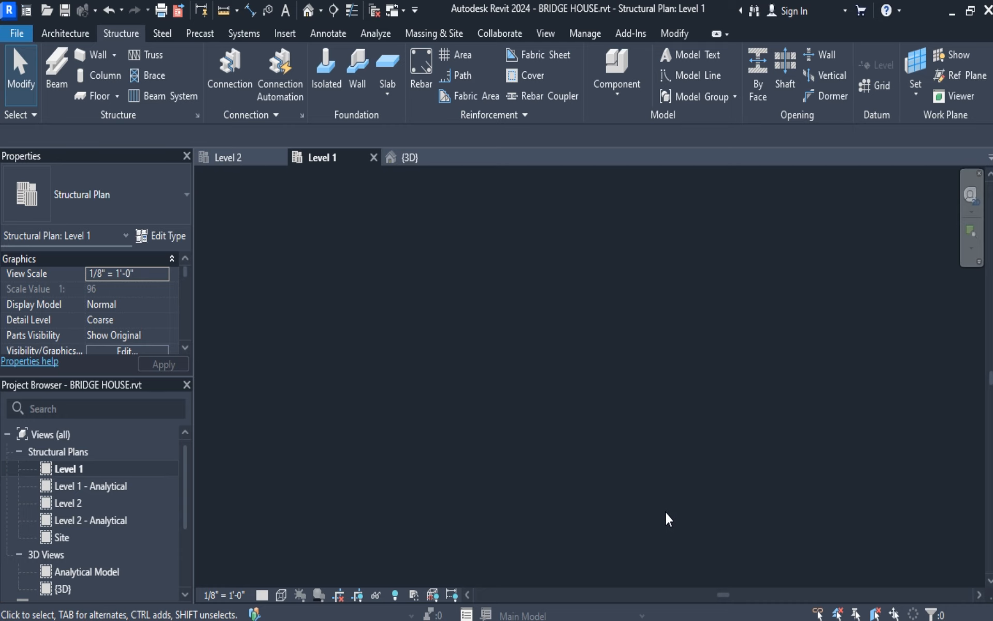
left_click(92, 56)
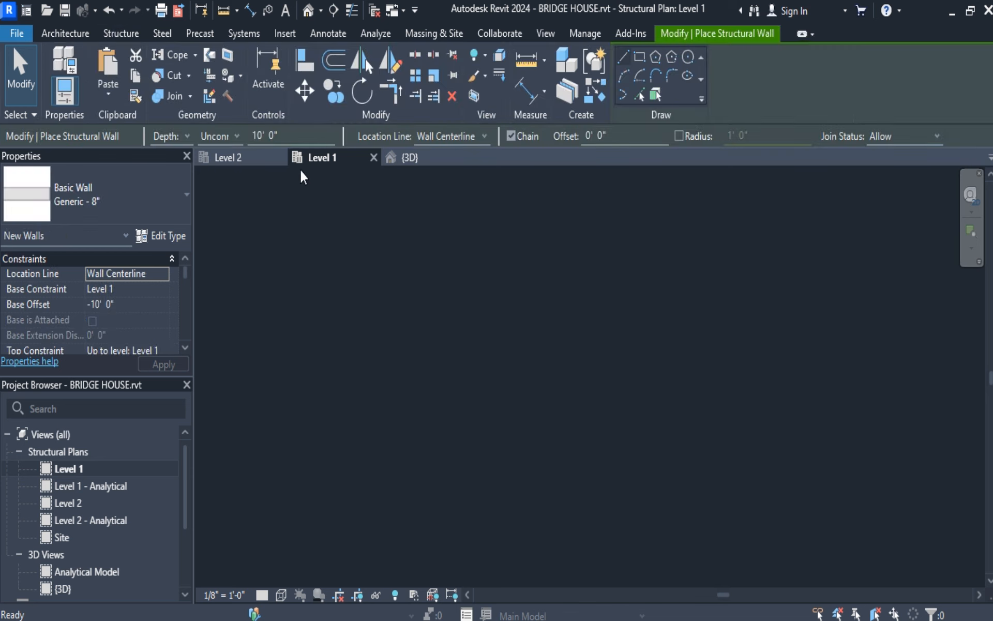
left_click(621, 95)
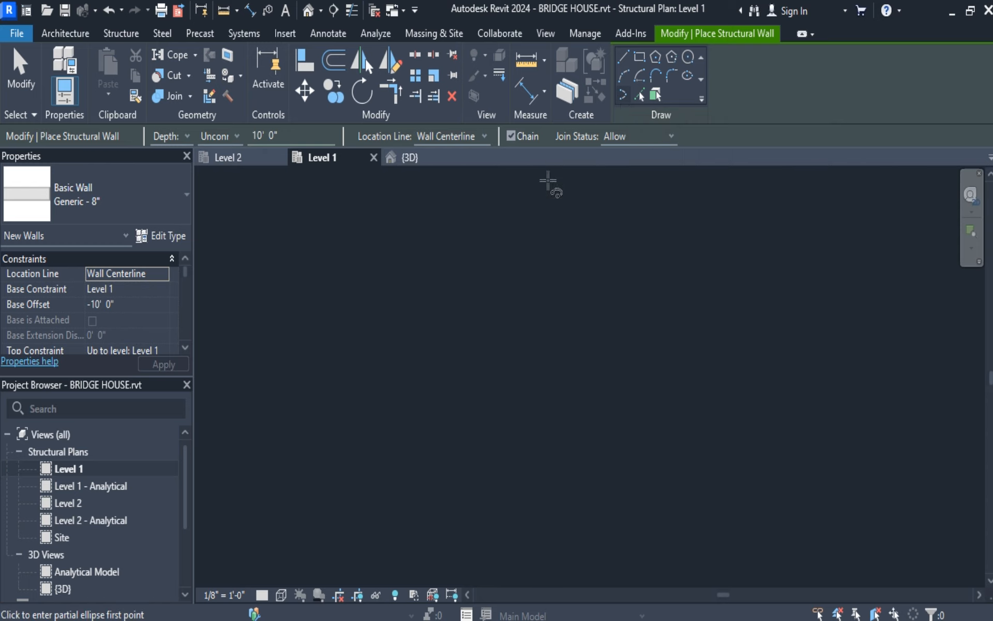
left_click(435, 305)
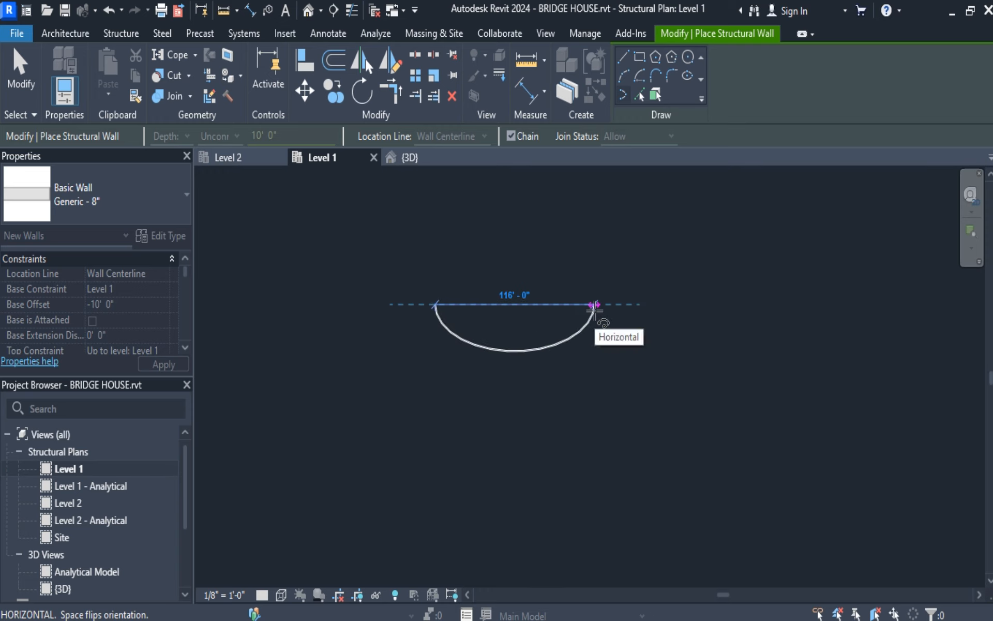
left_click(582, 312)
left_click(589, 310)
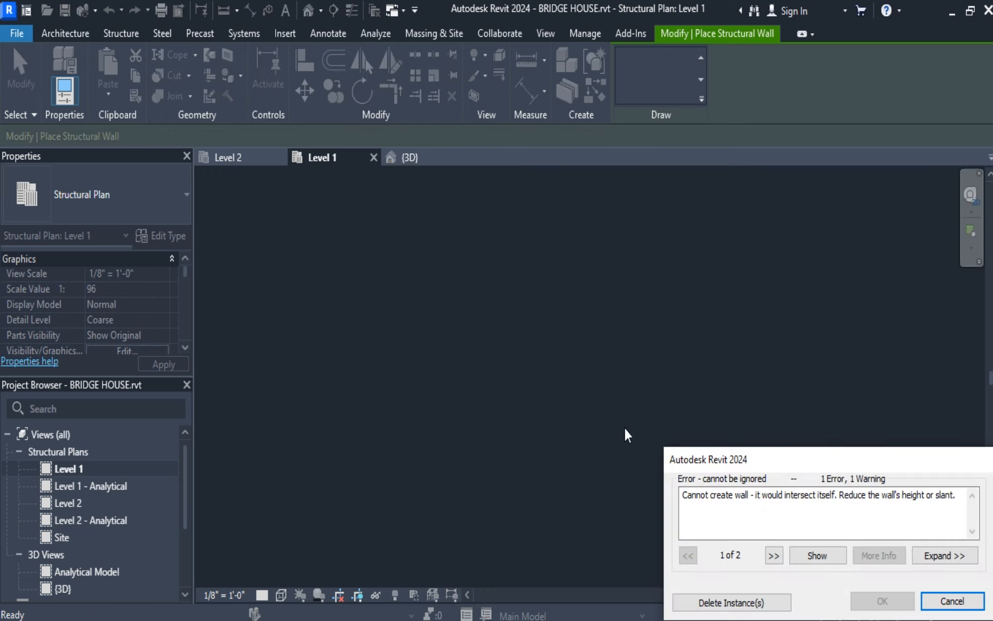
left_click(952, 601)
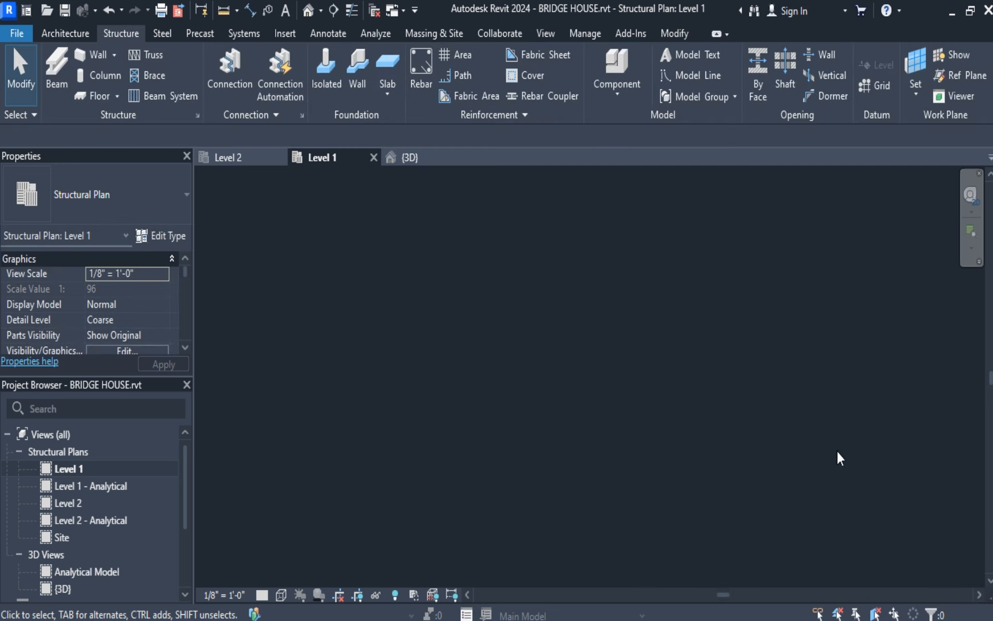
Draw a partial-ellipse structural wall with a horizontal span and its arc bulging upward in the Level 1 plan, and end the command
left_click(95, 56)
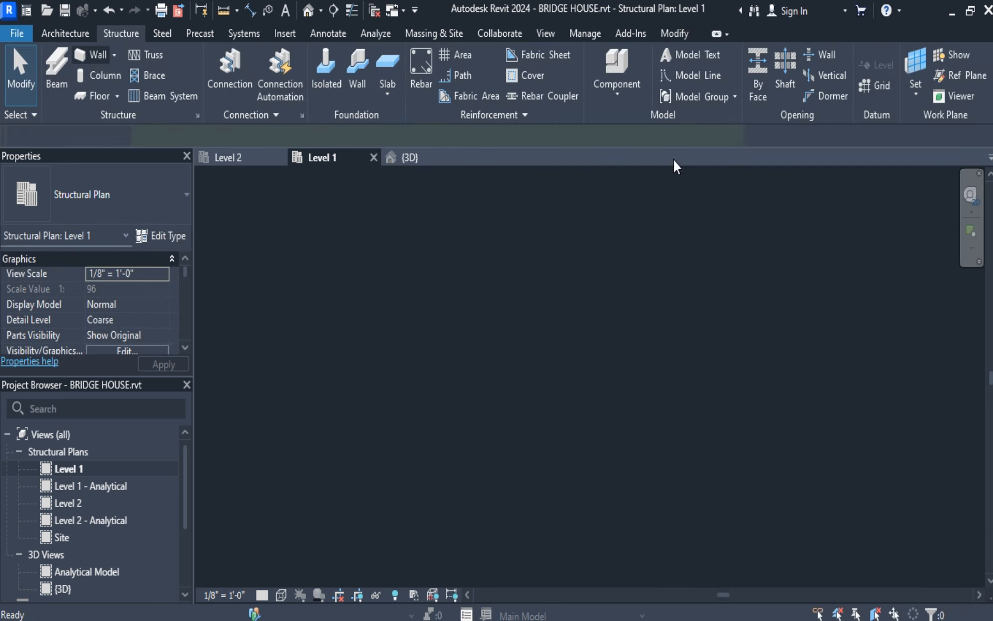
left_click(624, 95)
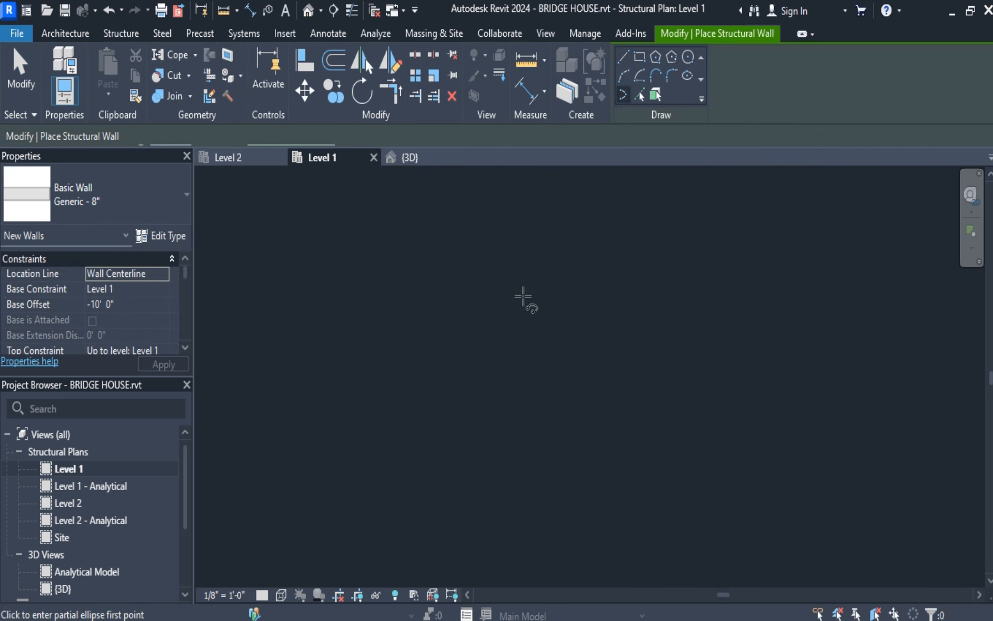
left_click(446, 300)
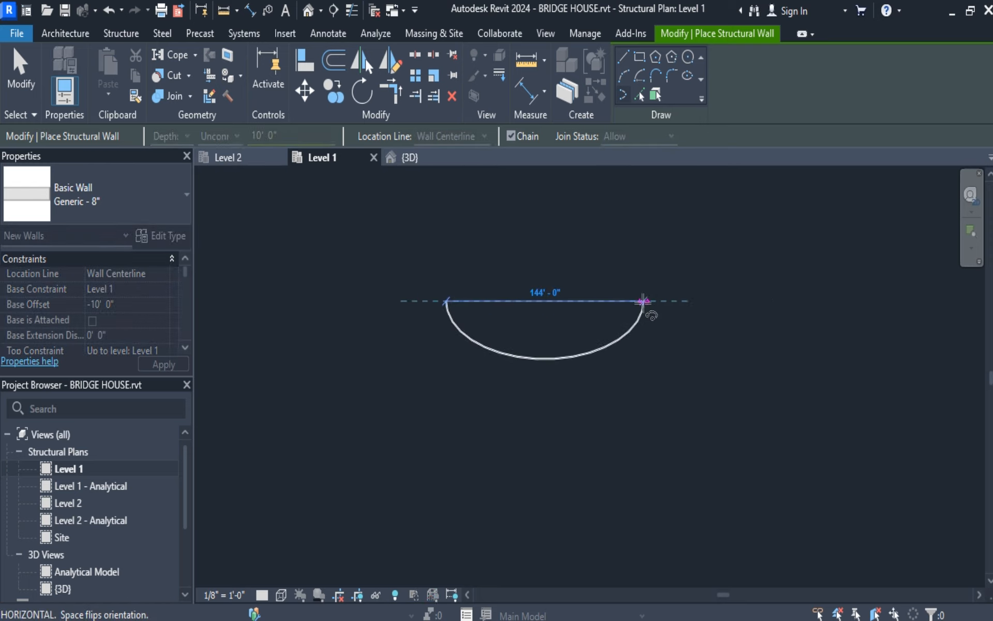
left_click(658, 305)
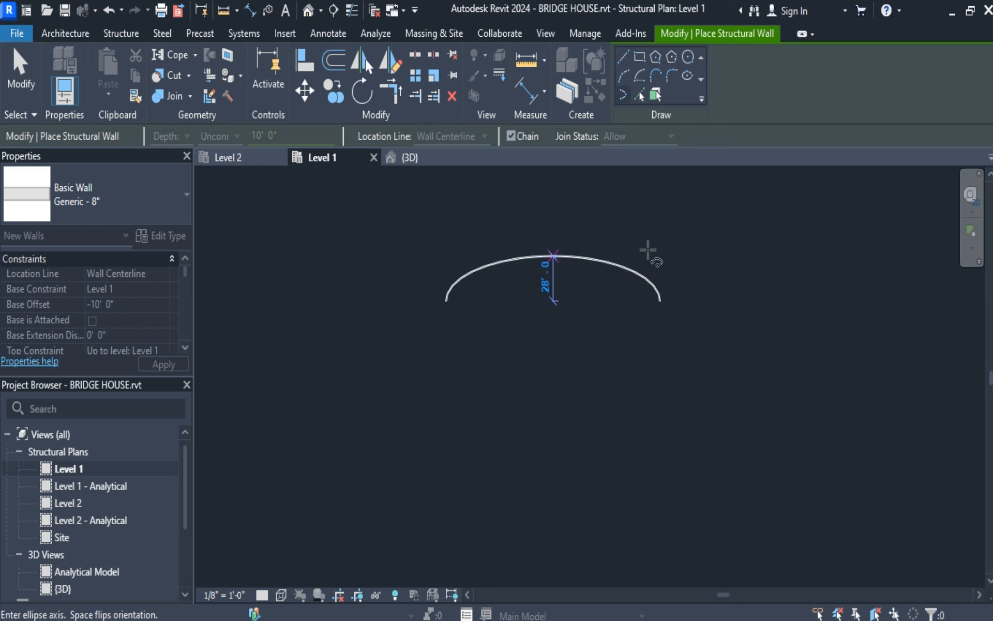
left_click(644, 214)
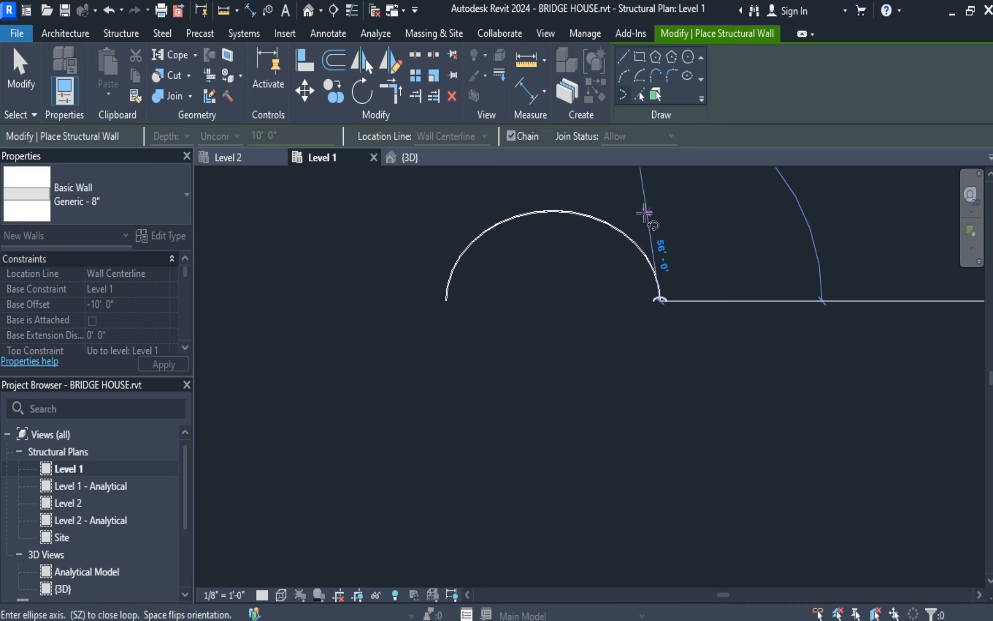
left_click(21, 64)
scroll(647, 433, "up", 2)
middle_click_drag(591, 377, 585, 480)
scroll(536, 344, "up", 1)
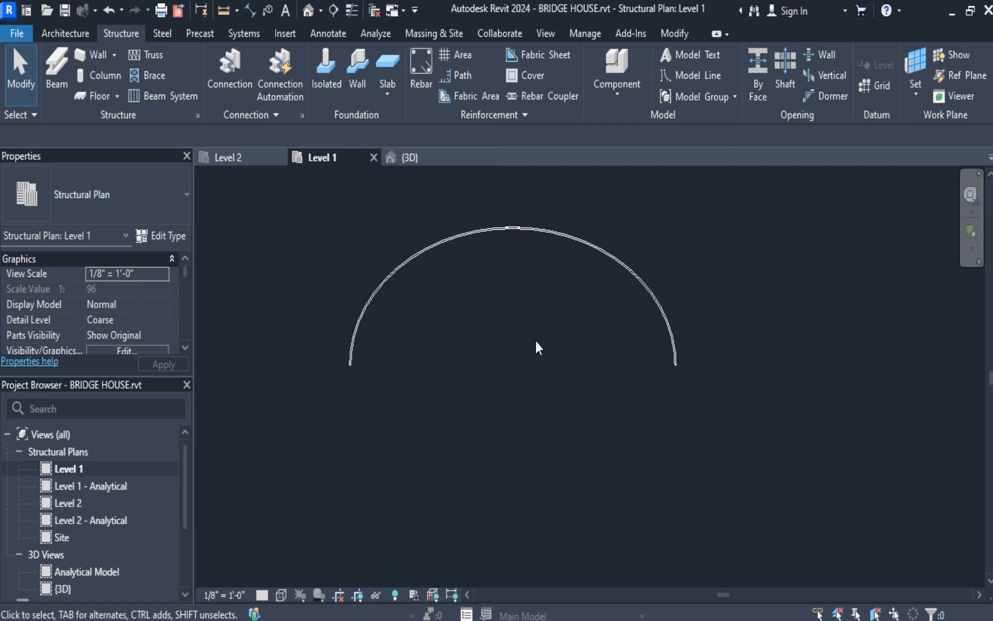
Draw a straight vertical structural wall about 36' long below the right end of the half-ellipse wall and end the command
left_click(93, 51)
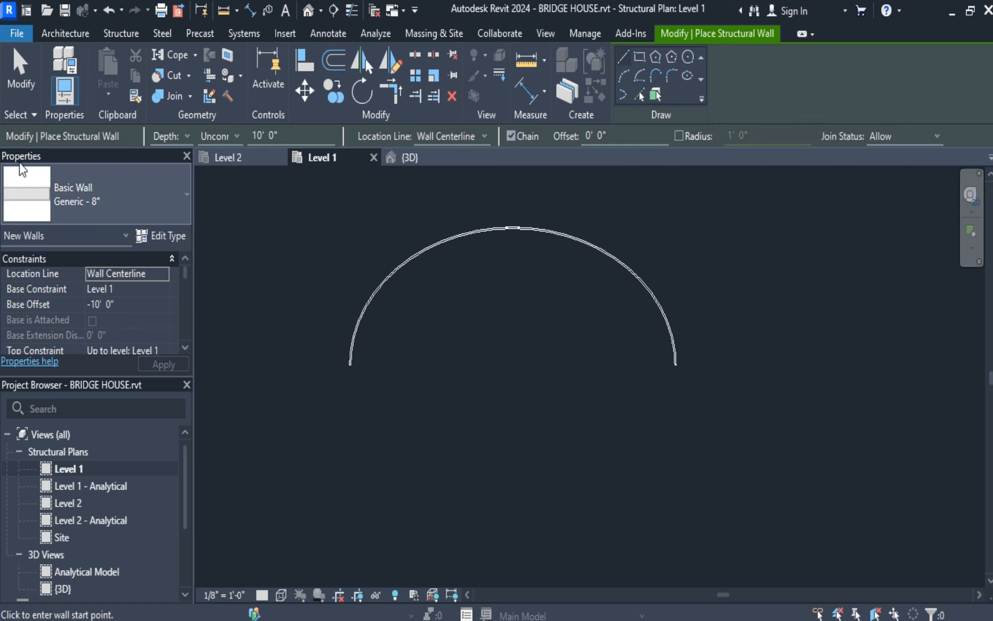
left_click(17, 68)
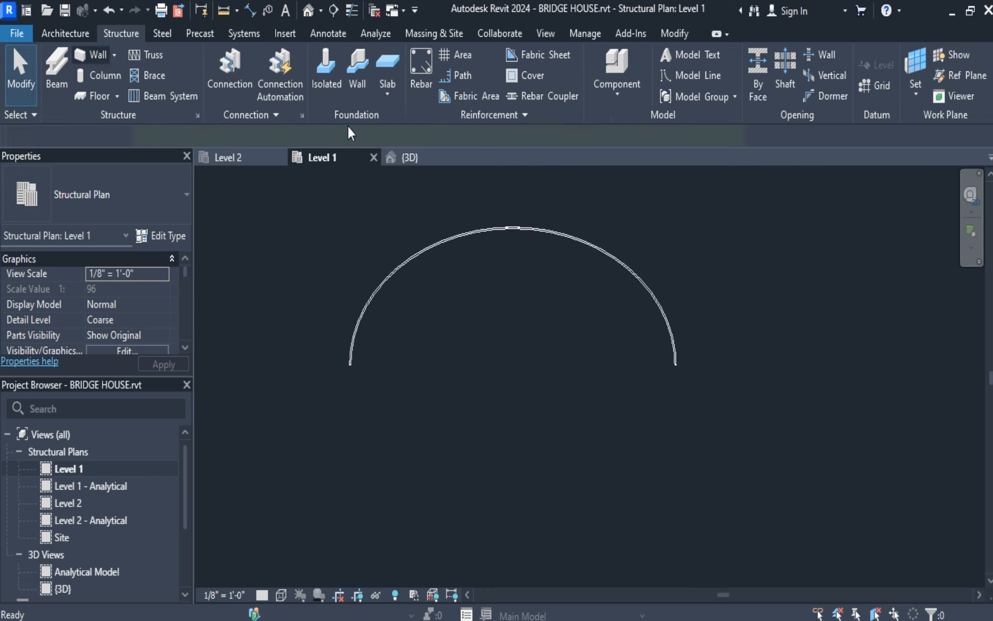
left_click(625, 55)
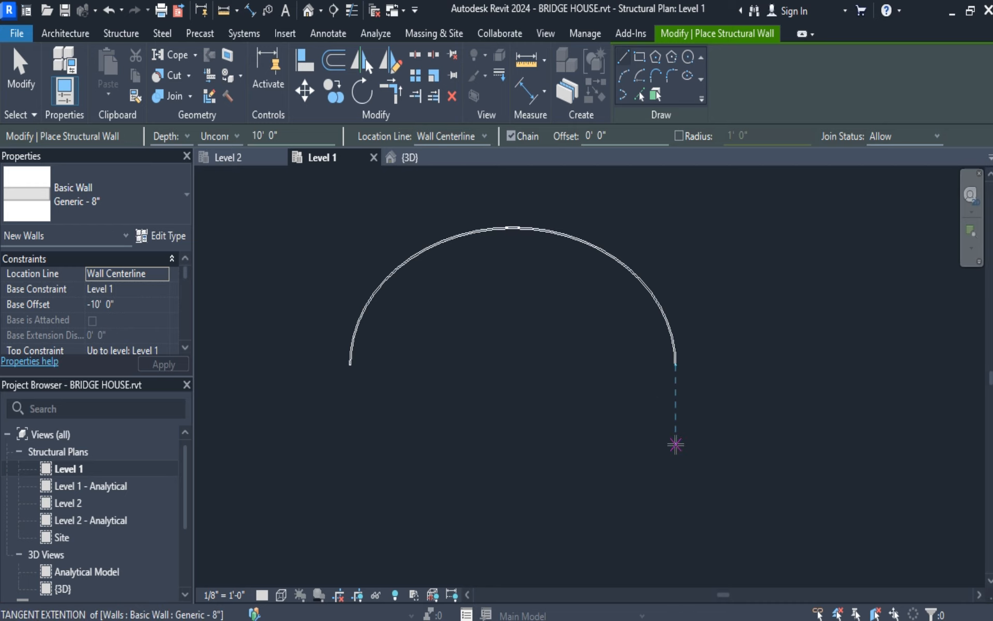
left_click(676, 443)
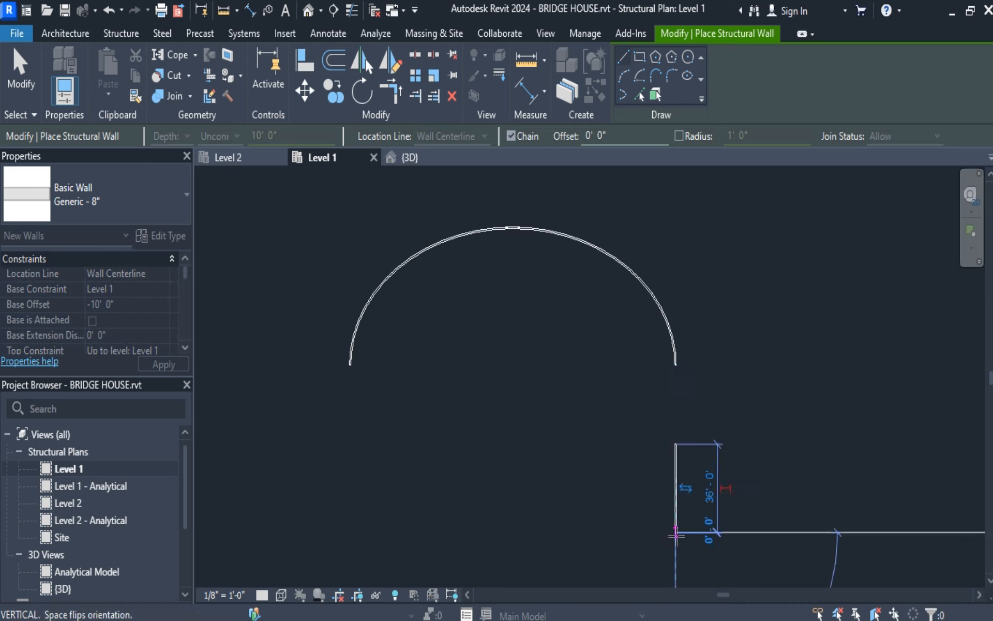
left_click(21, 69)
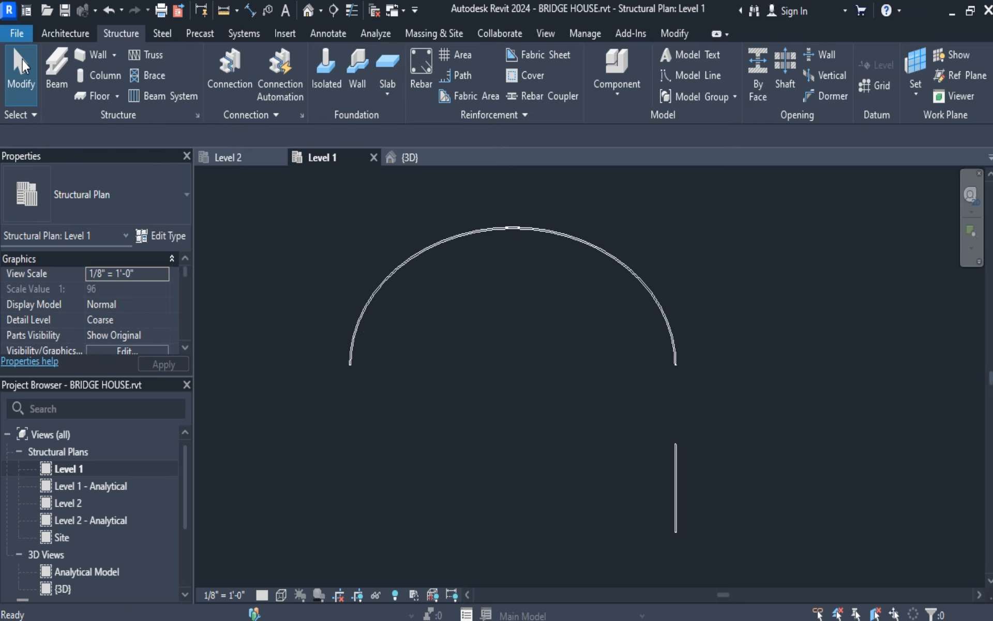
Create a structural wall over the straight vertical wall with Pick Lines and stretch its upper end to a length of about 64'
left_click(94, 55)
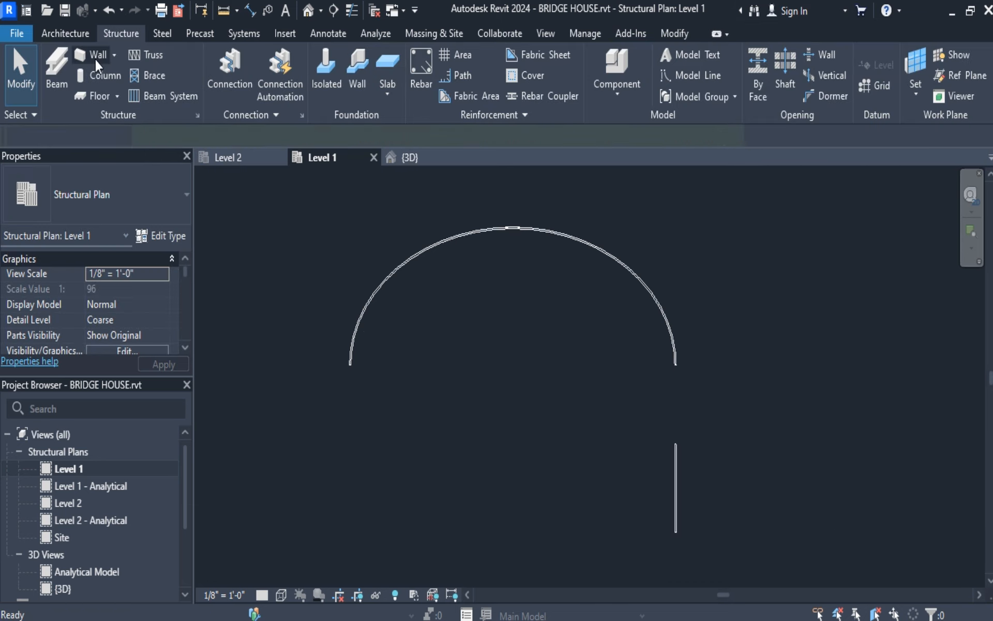
left_click(639, 94)
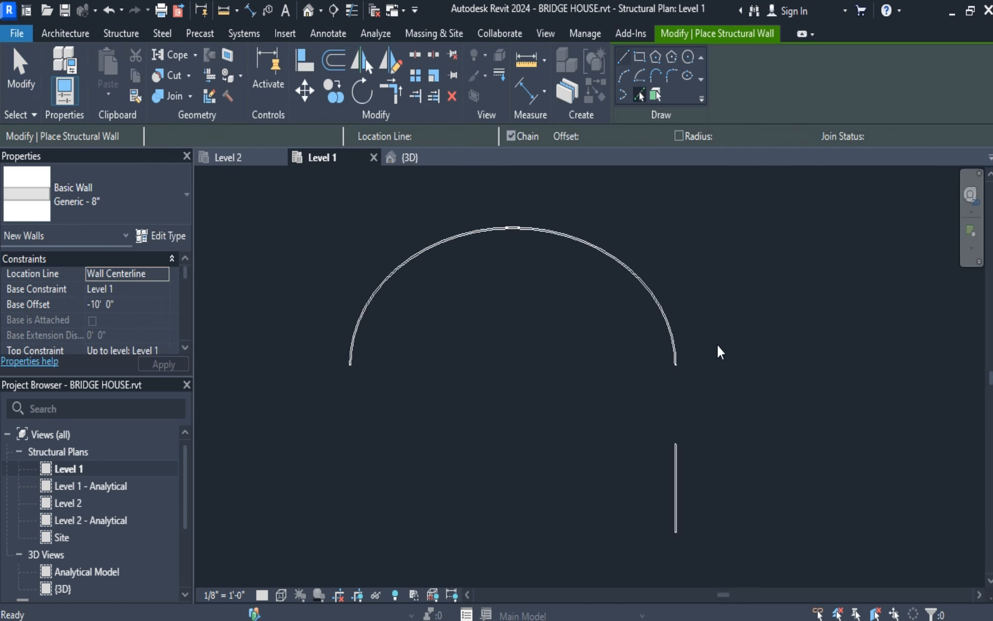
left_click(675, 364)
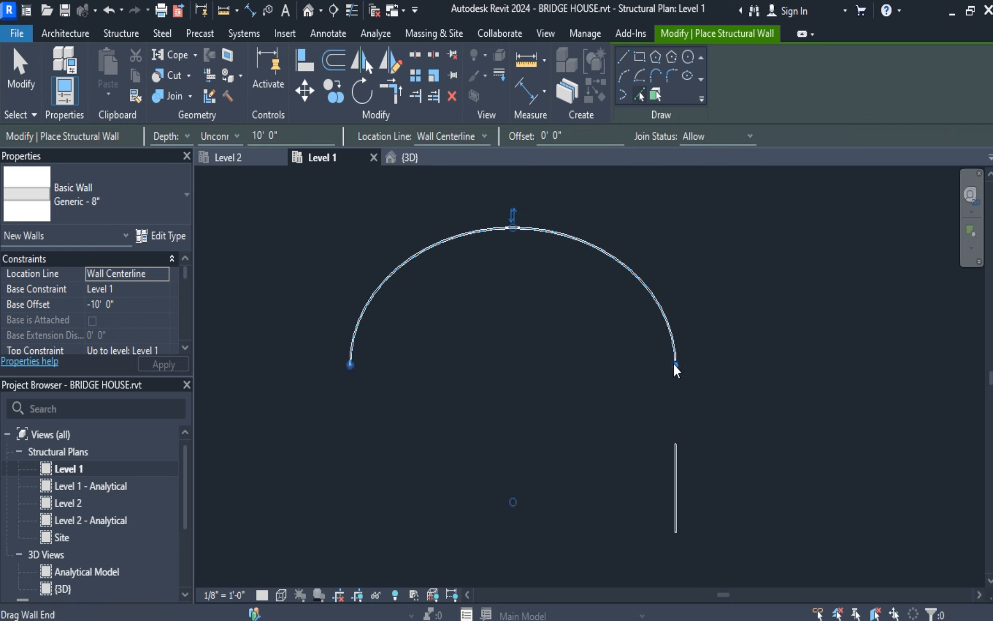
left_click(676, 454)
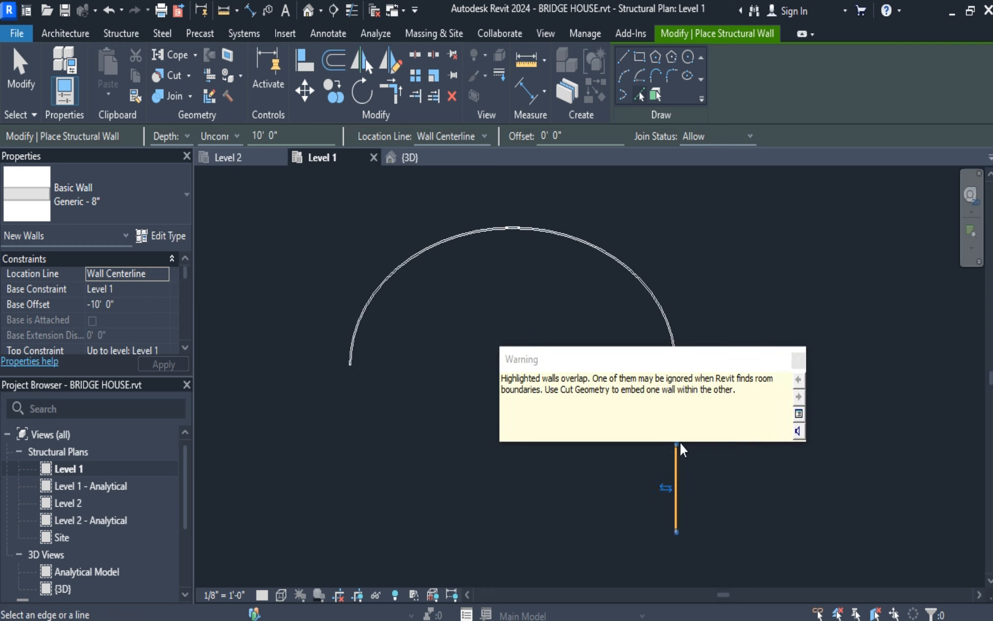
left_click(797, 358)
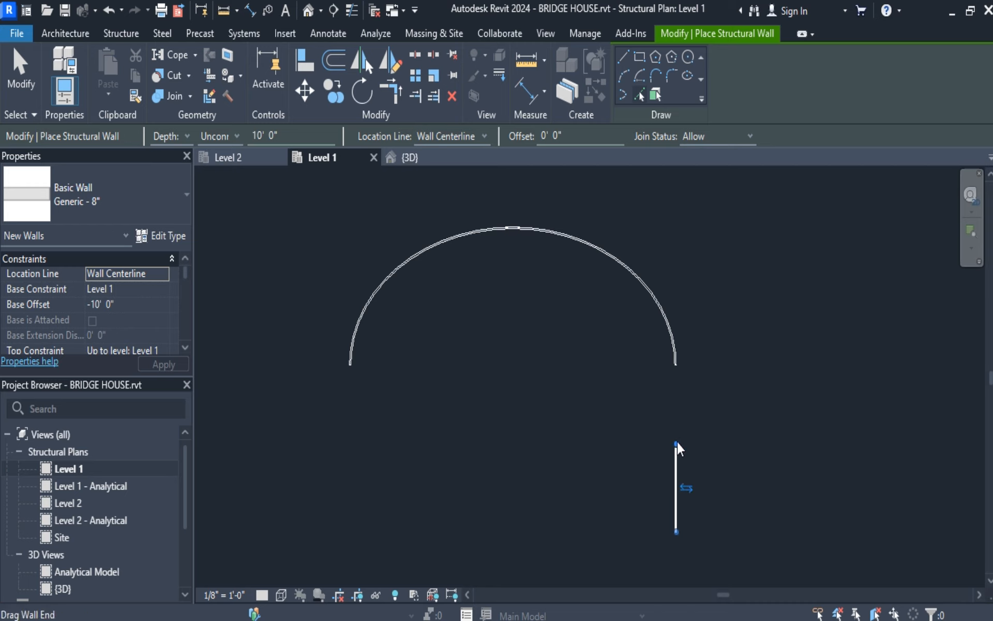
left_click_drag(675, 444, 675, 375)
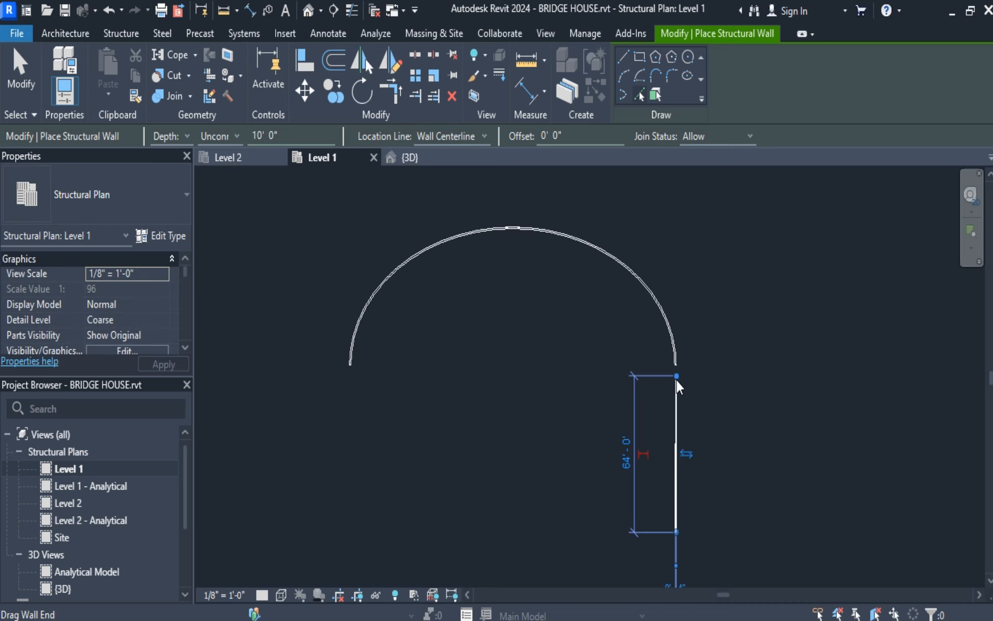
left_click(16, 70)
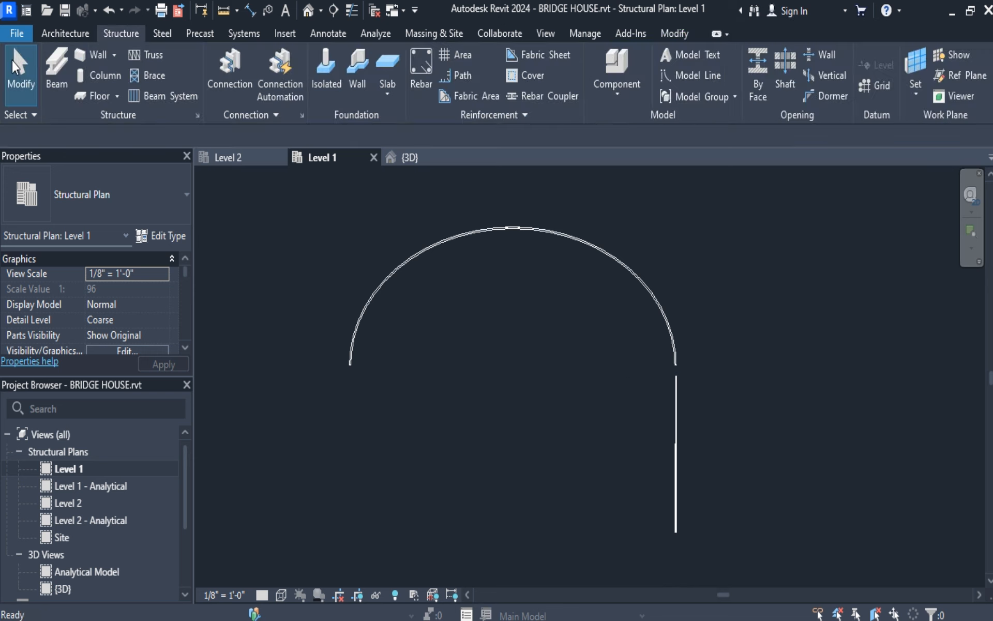
Select the half-ellipse wall and the straight walls with a selection window and delete them from the Level 1 plan
left_click_drag(322, 201, 757, 569)
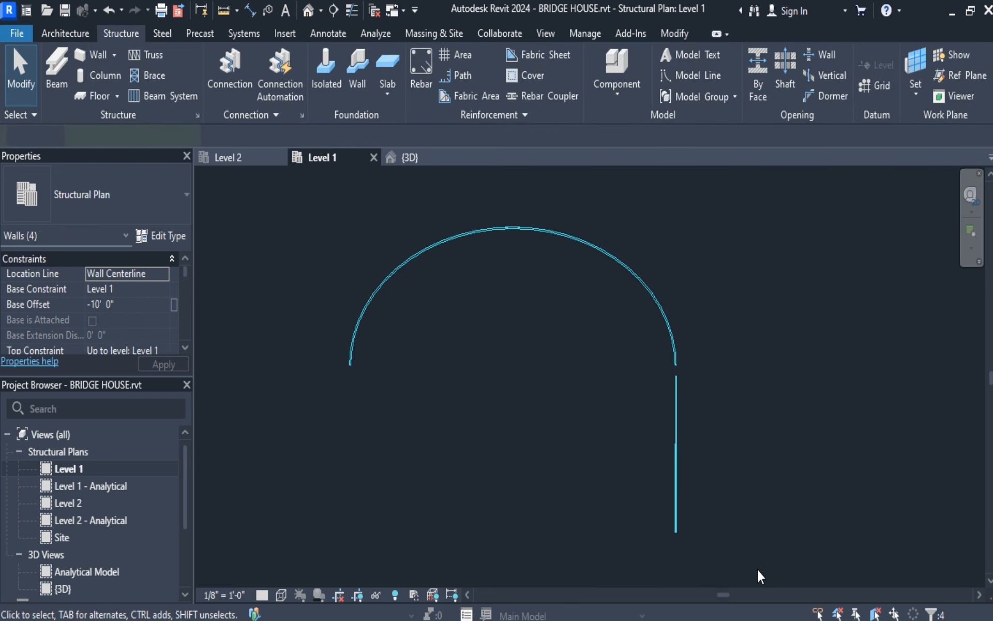
key("Delete")
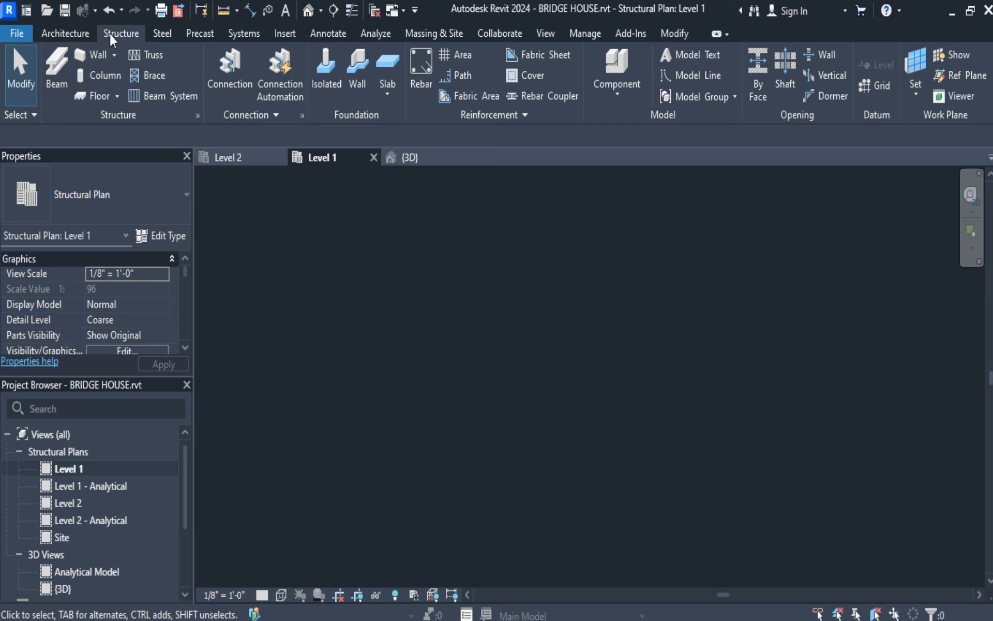
Draw a single horizontal model line in the empty Level 1 plan and end the command
left_click(697, 75)
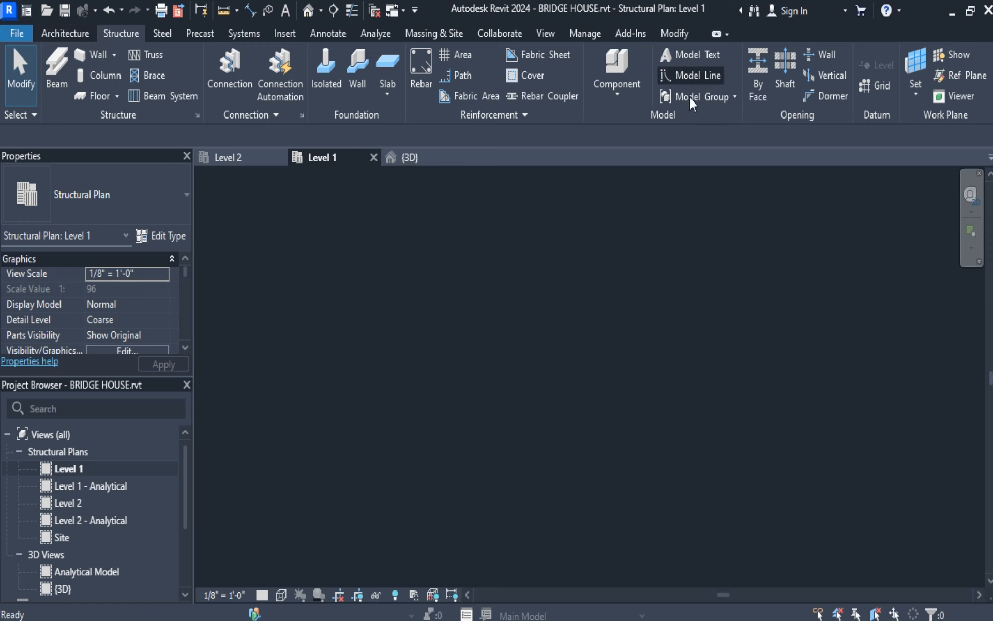
left_click(476, 263)
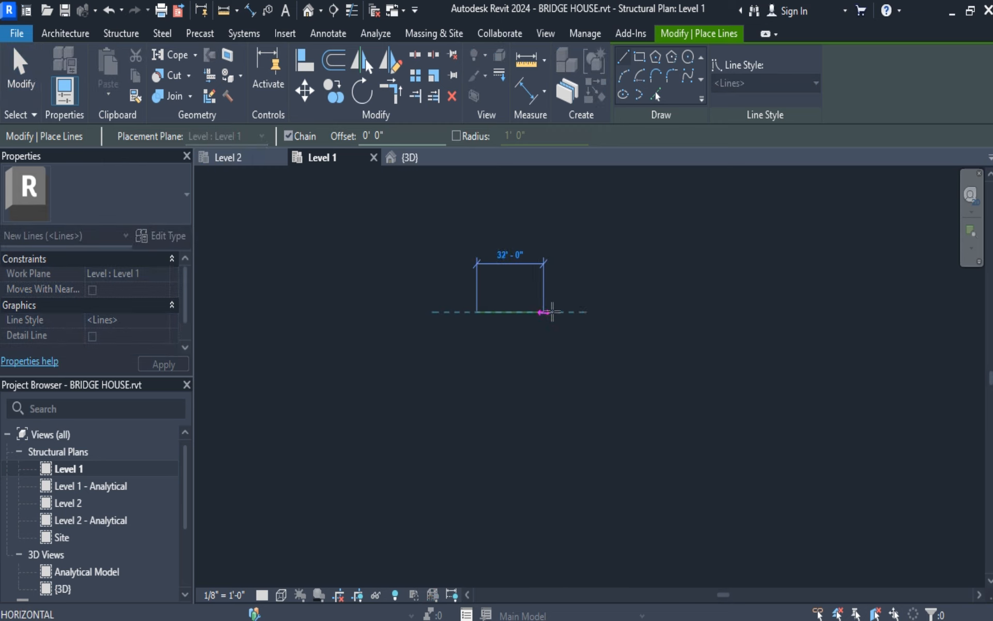
left_click(602, 311)
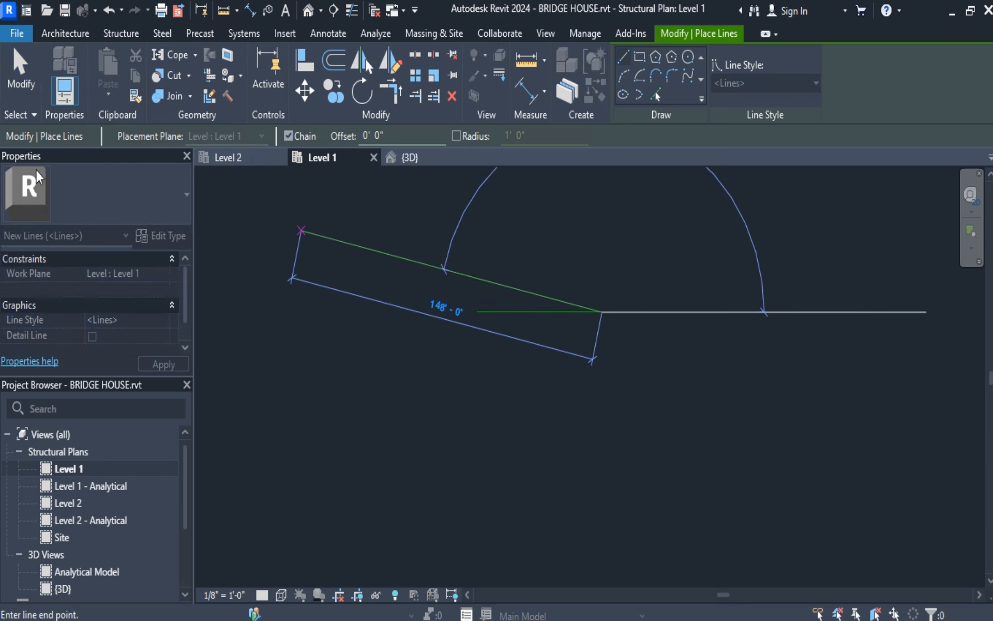
left_click(20, 73)
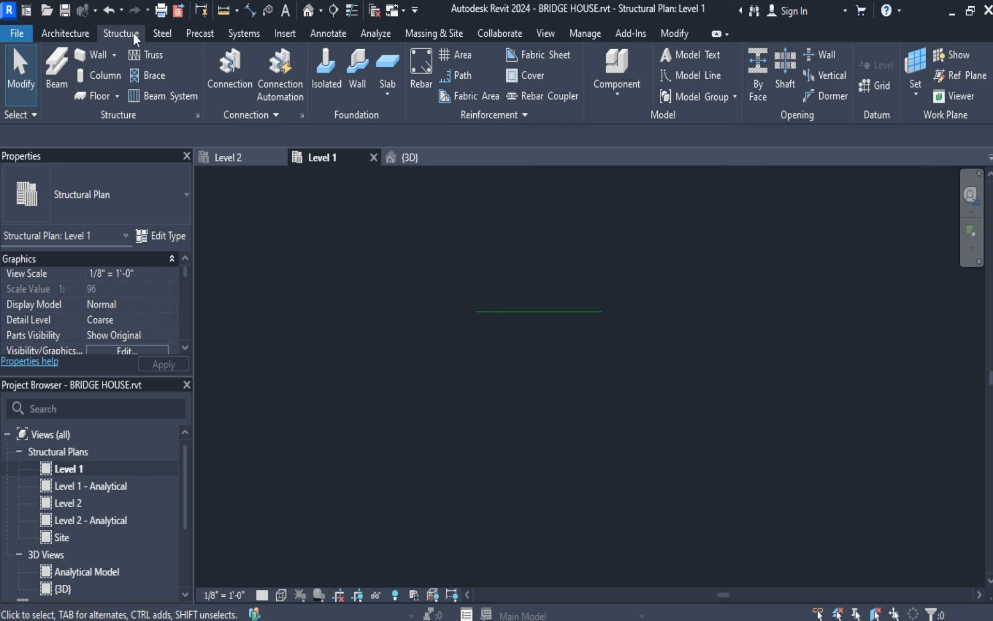
Create a Generic - 8" structural wall along the horizontal model line with Pick Lines
left_click(102, 58)
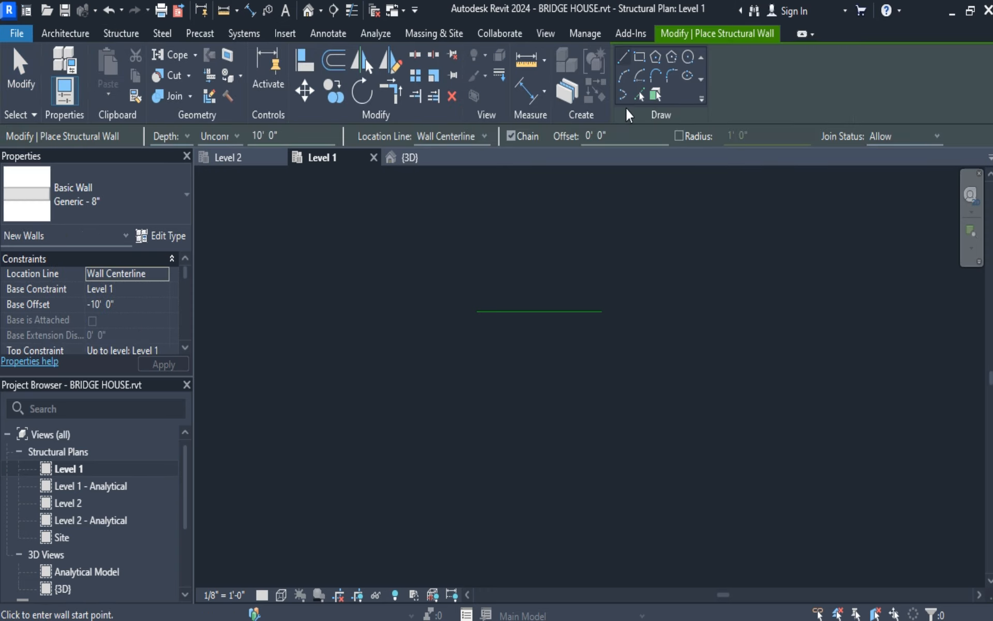
left_click(638, 97)
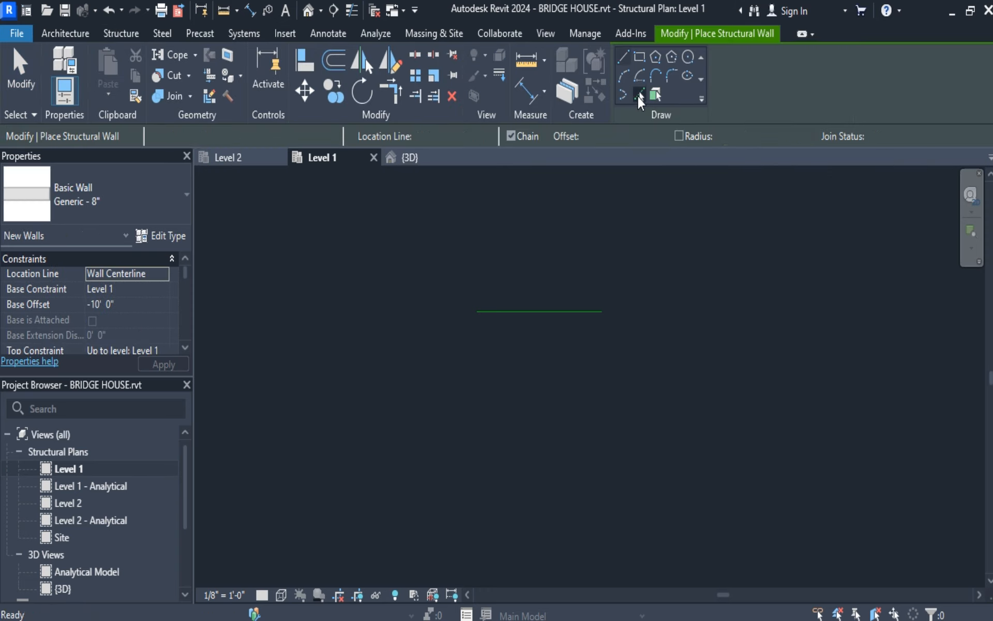
left_click(555, 311)
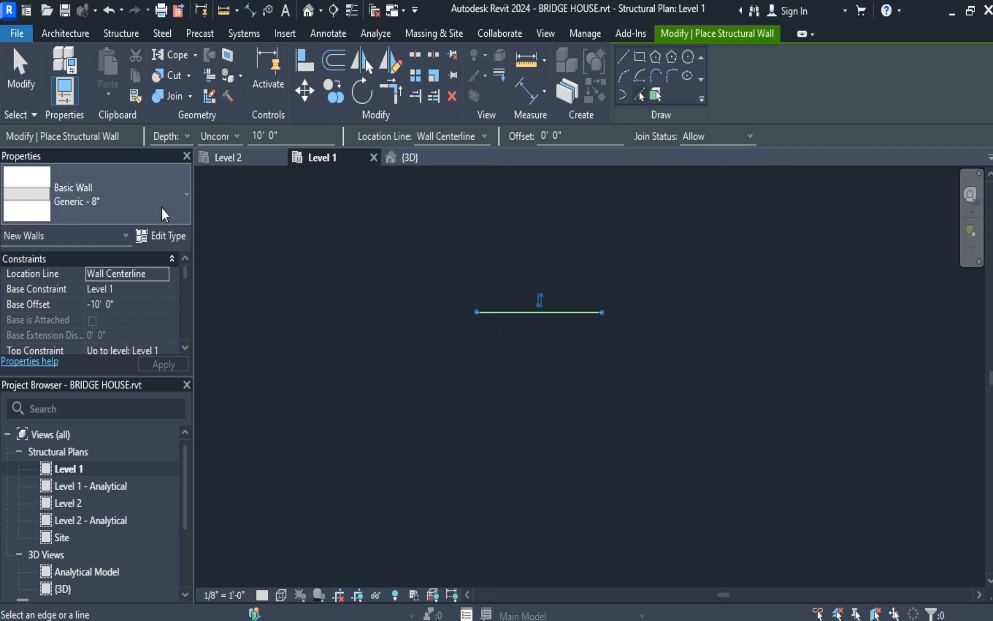
Set the type for new structural walls to Generic - 12" Masonry and end the wall command
left_click(181, 202)
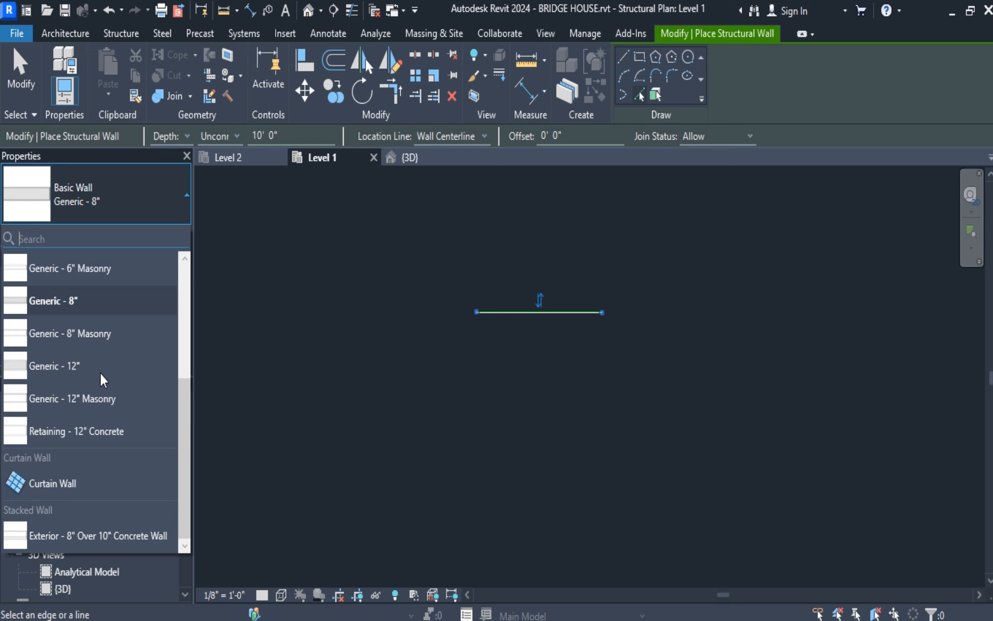
left_click(101, 398)
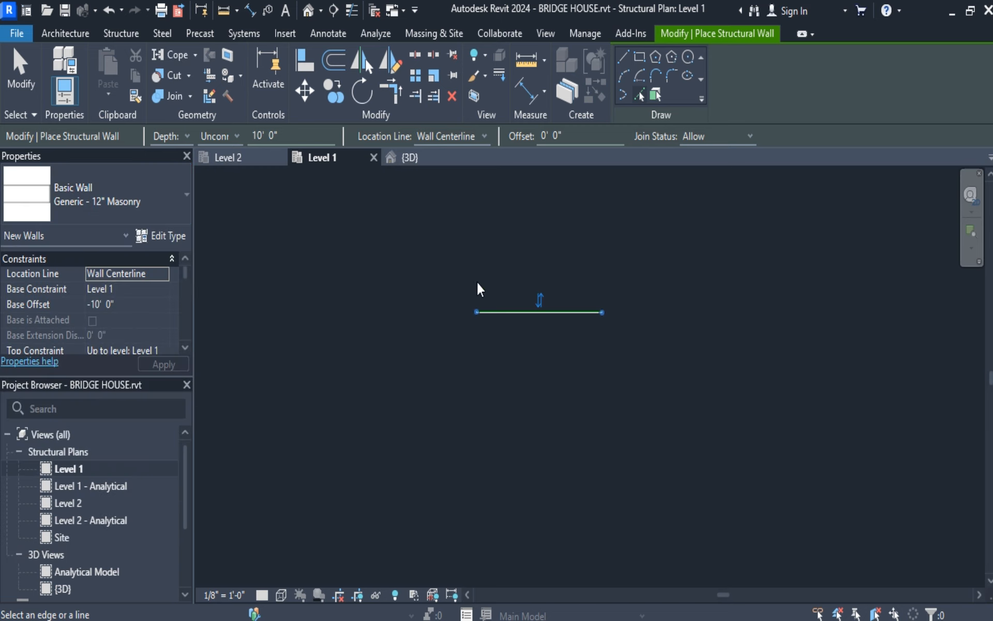
left_click(21, 69)
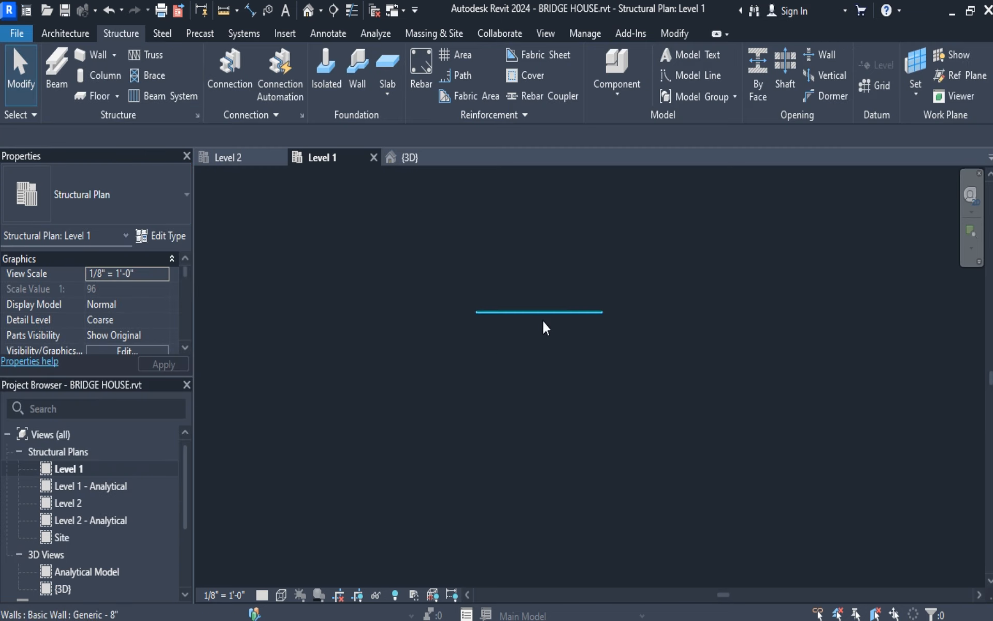
Switch to the {3D} view and examine the wall created along the model line
left_click(432, 155)
scroll(679, 264, "up", 3)
middle_click_drag(653, 277, 553, 435)
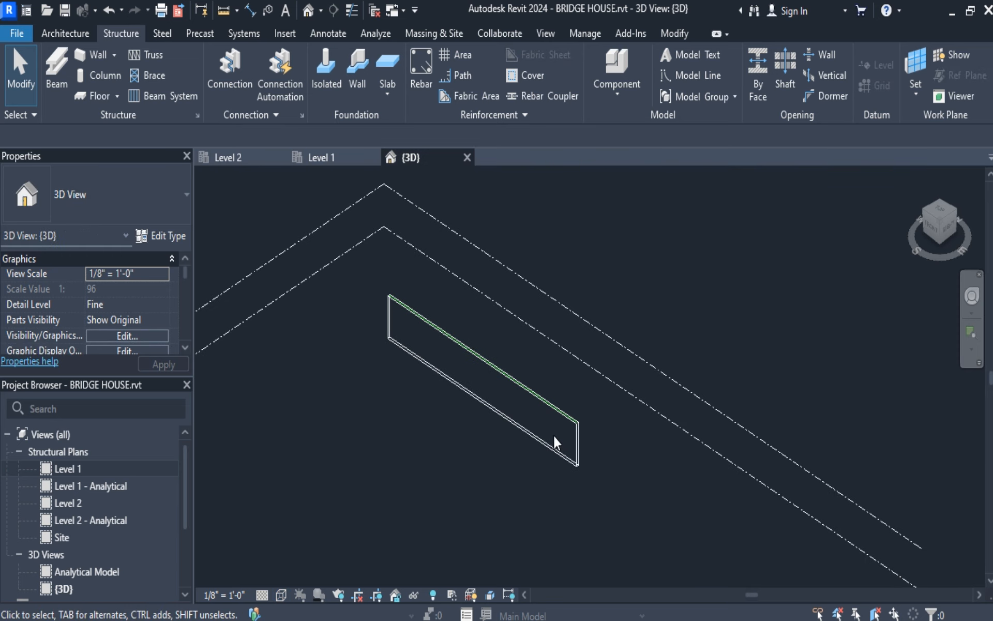